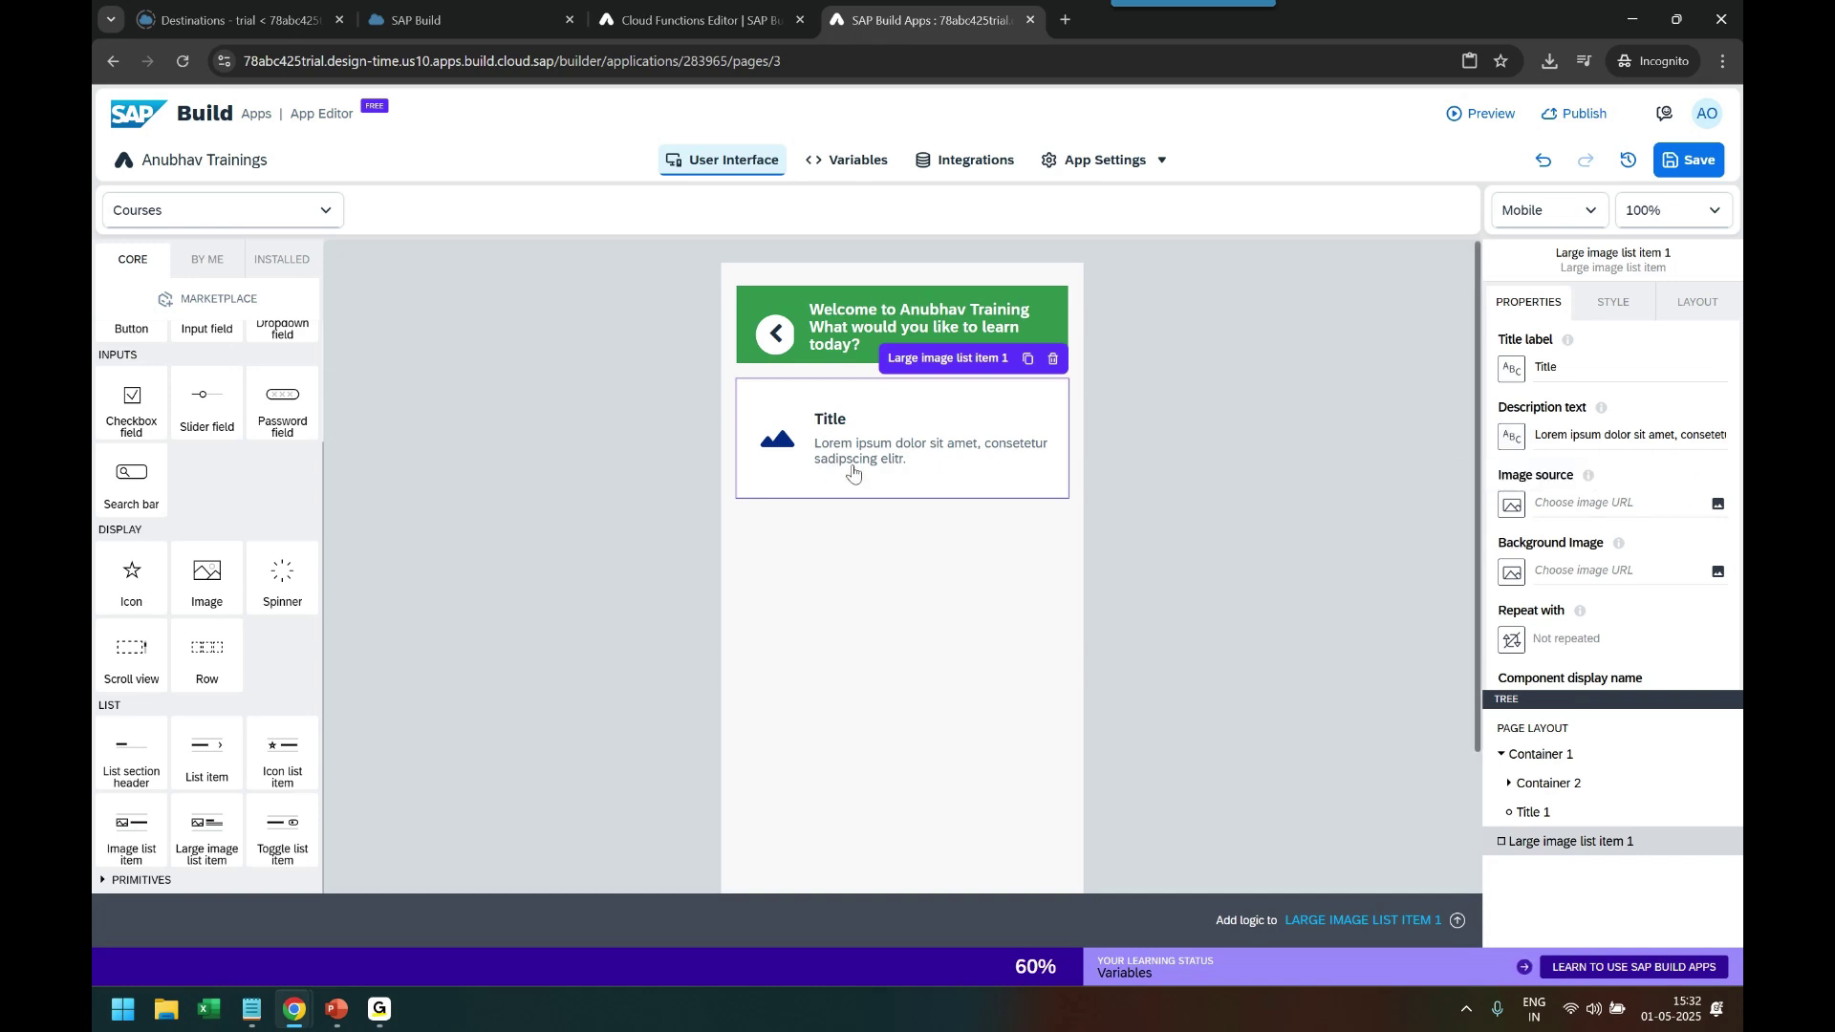
Review the large image list item's properties and style class, and open the item in the component template editor
scroll(1557, 585, "down", 2)
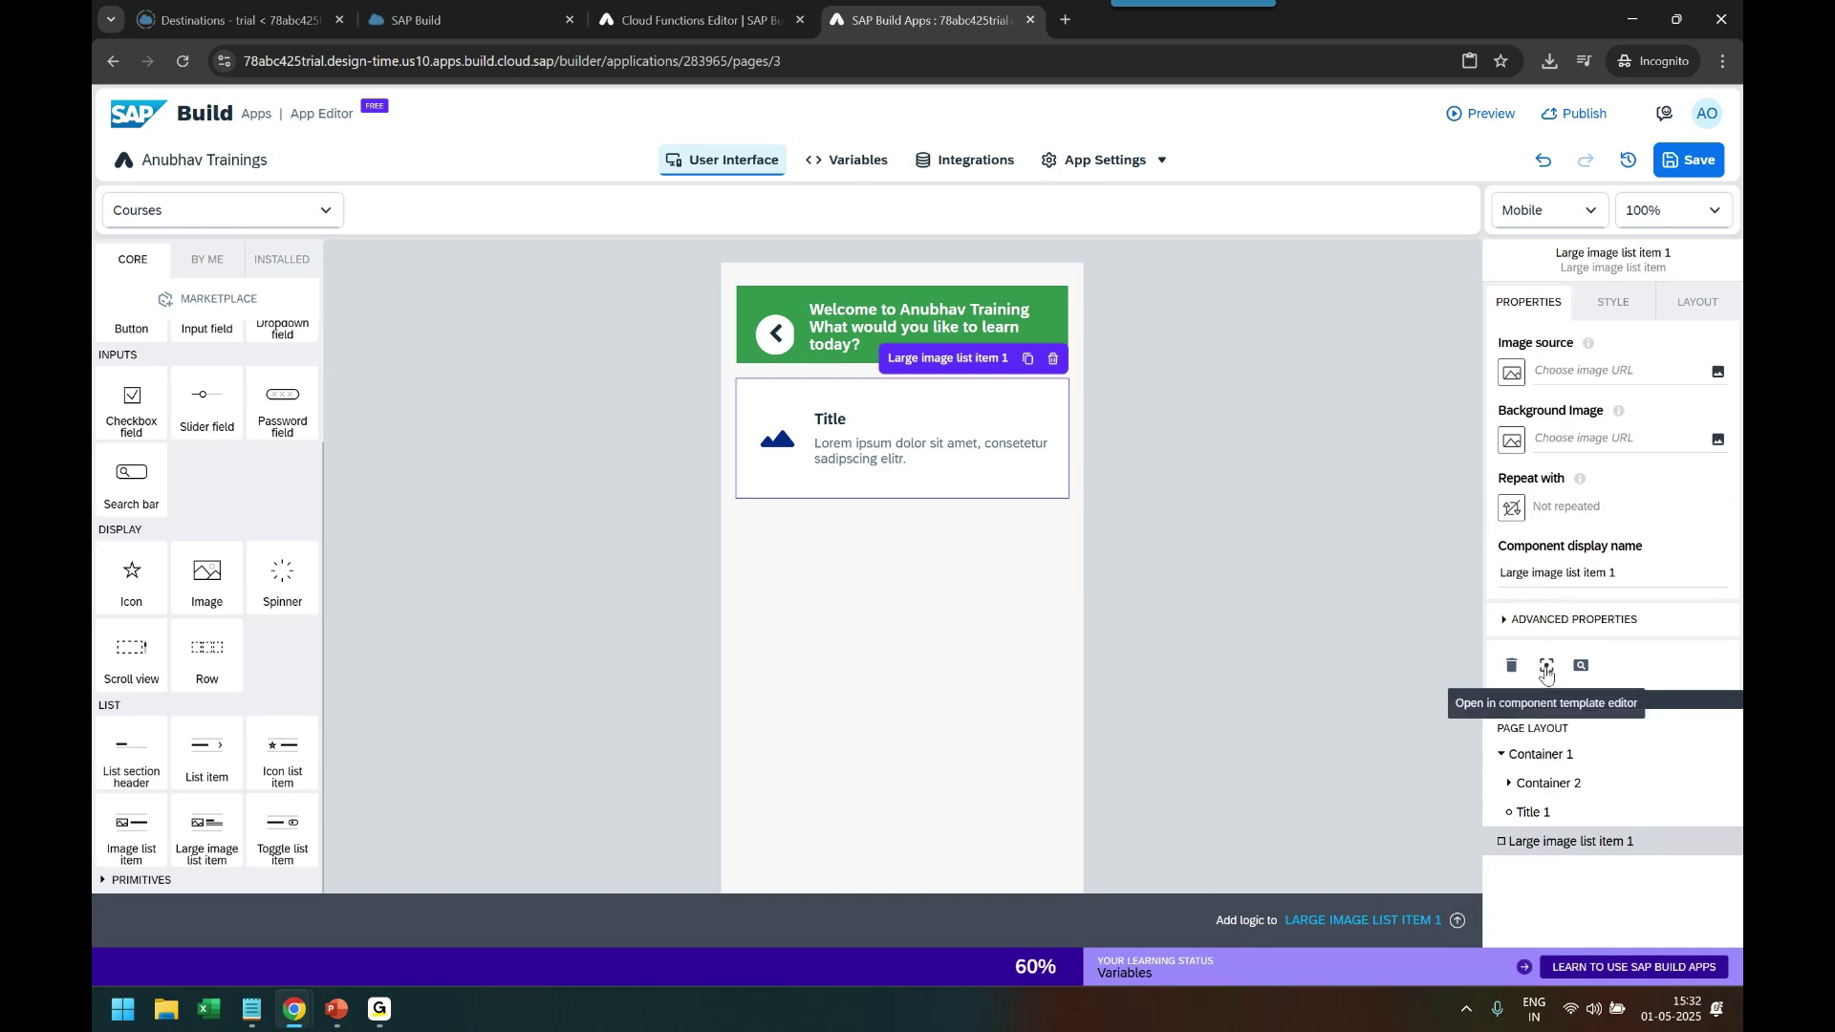
left_click(1613, 302)
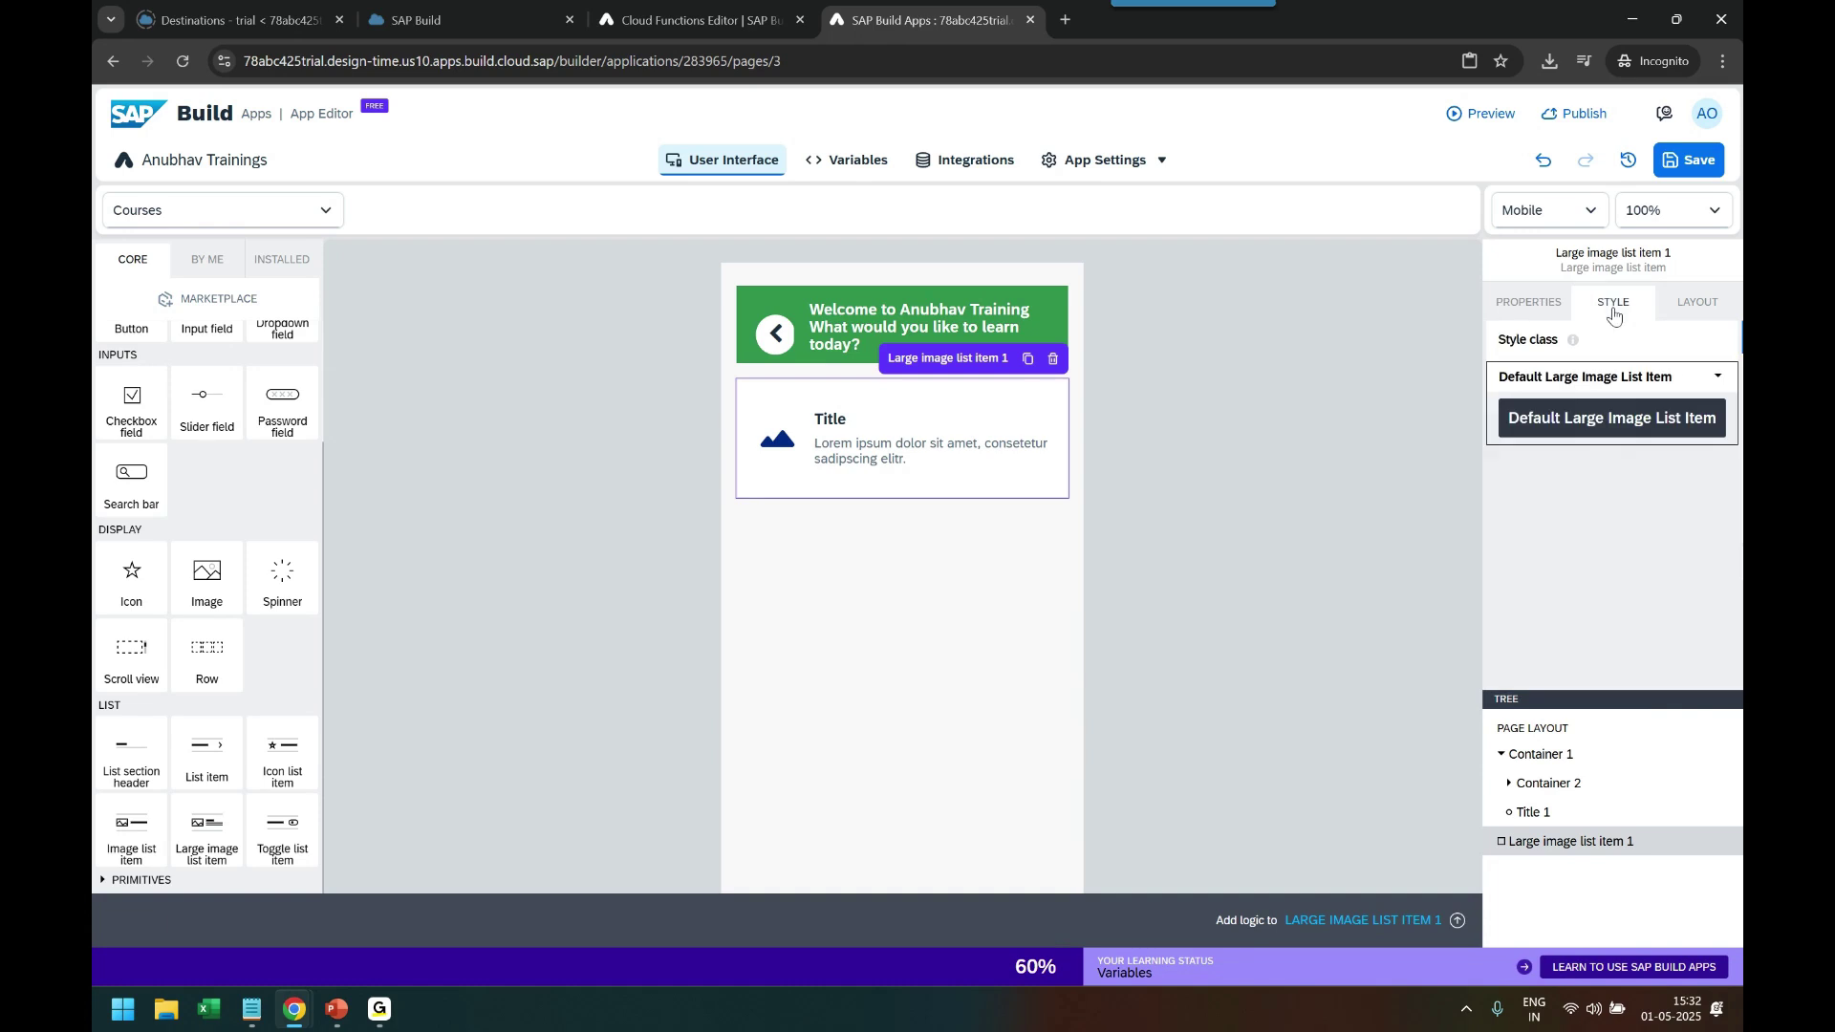
left_click(1716, 381)
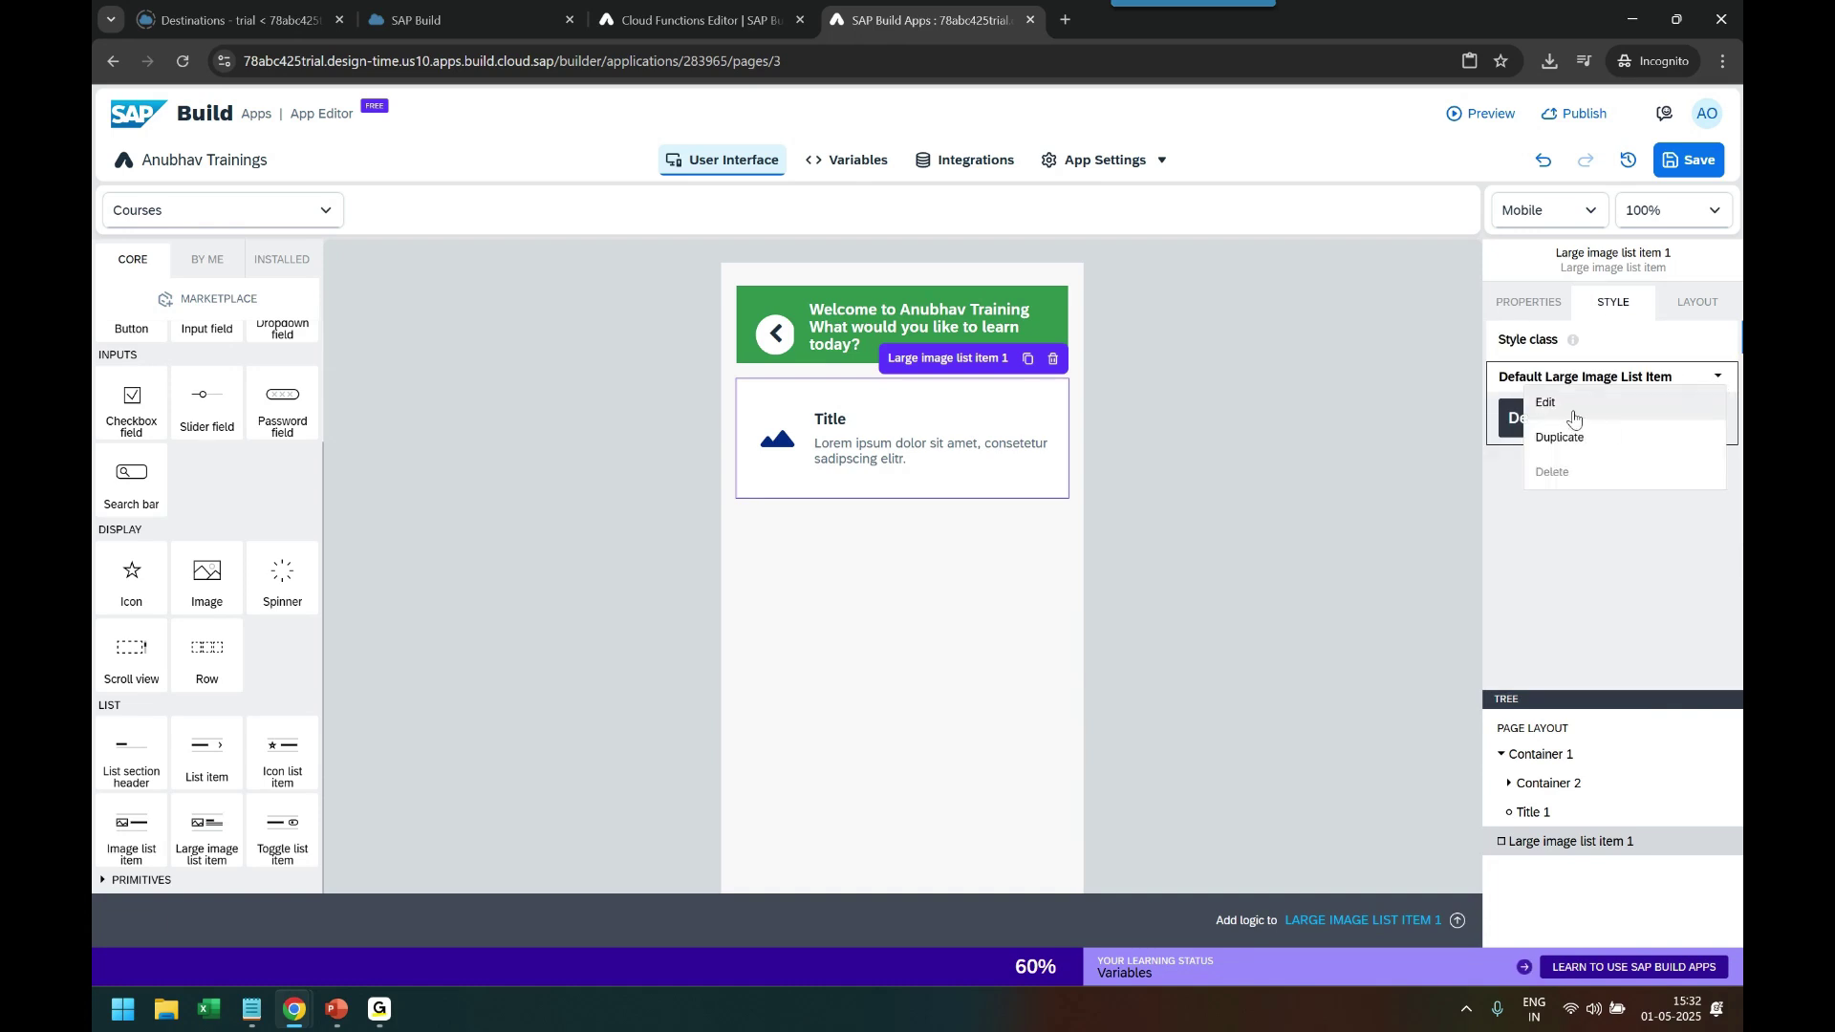
left_click(1529, 303)
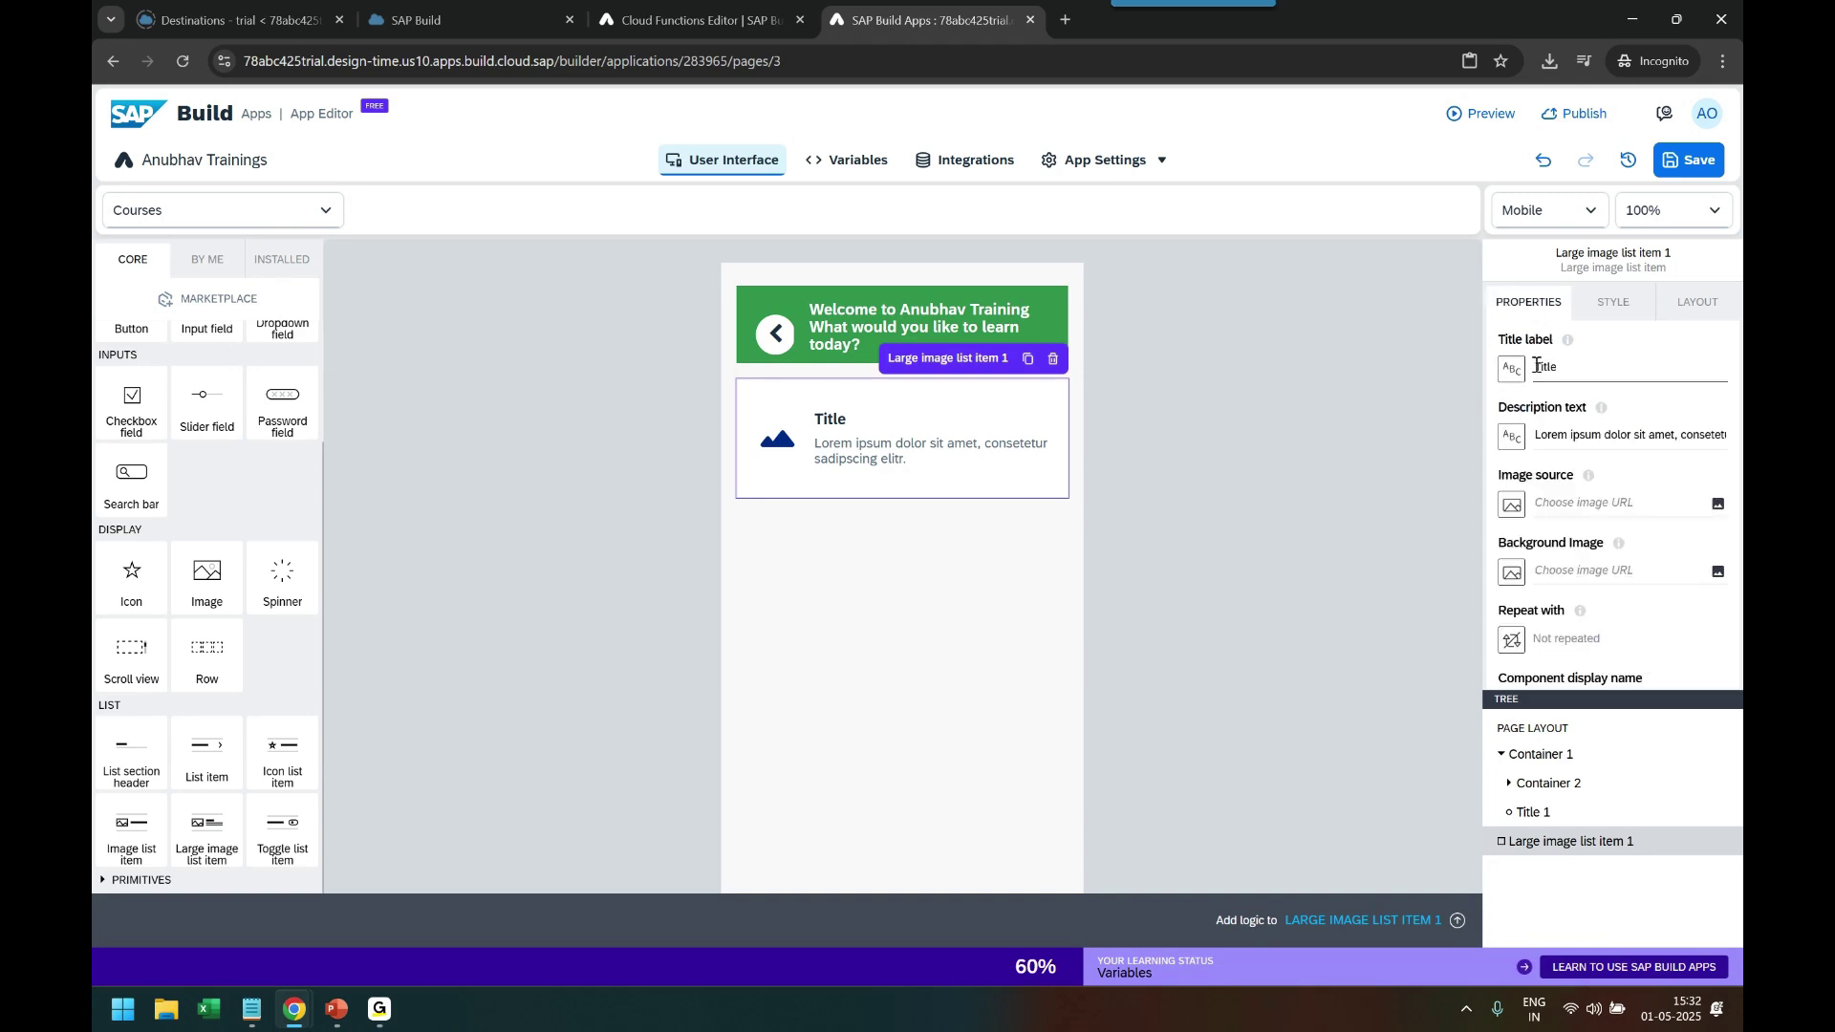
scroll(1562, 620, "down", 2)
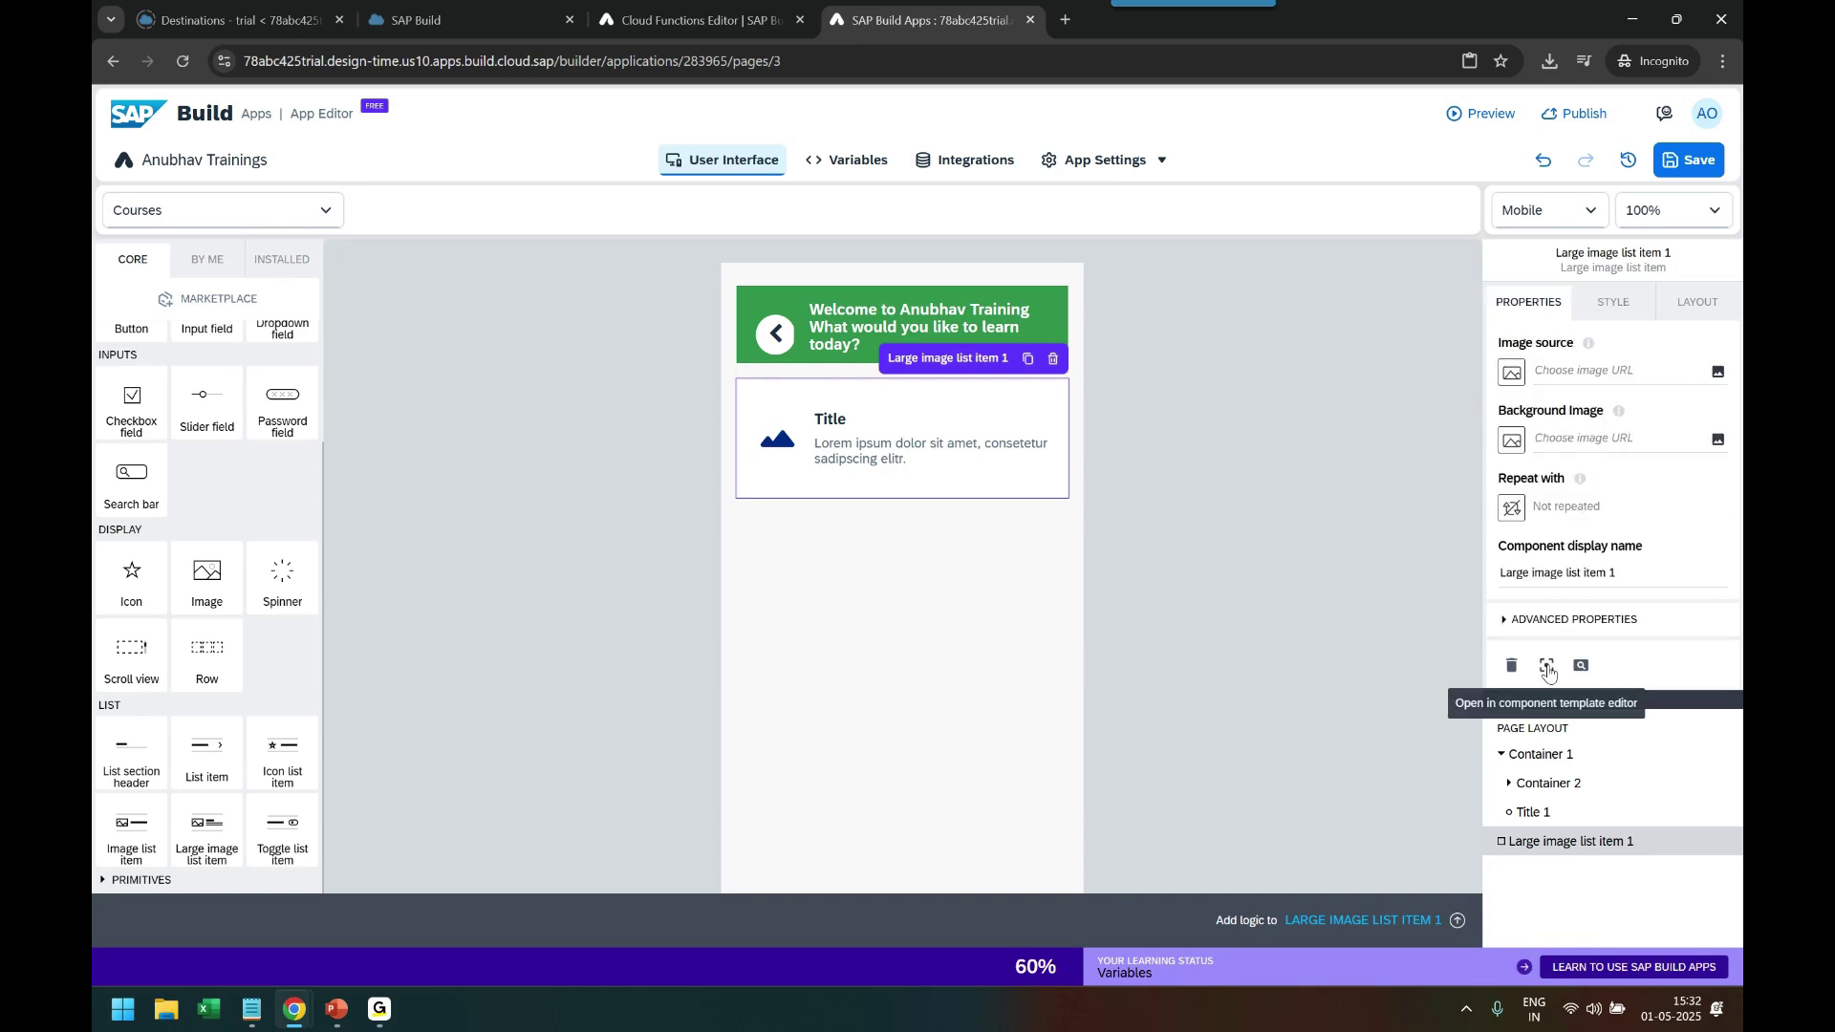
left_click(1547, 666)
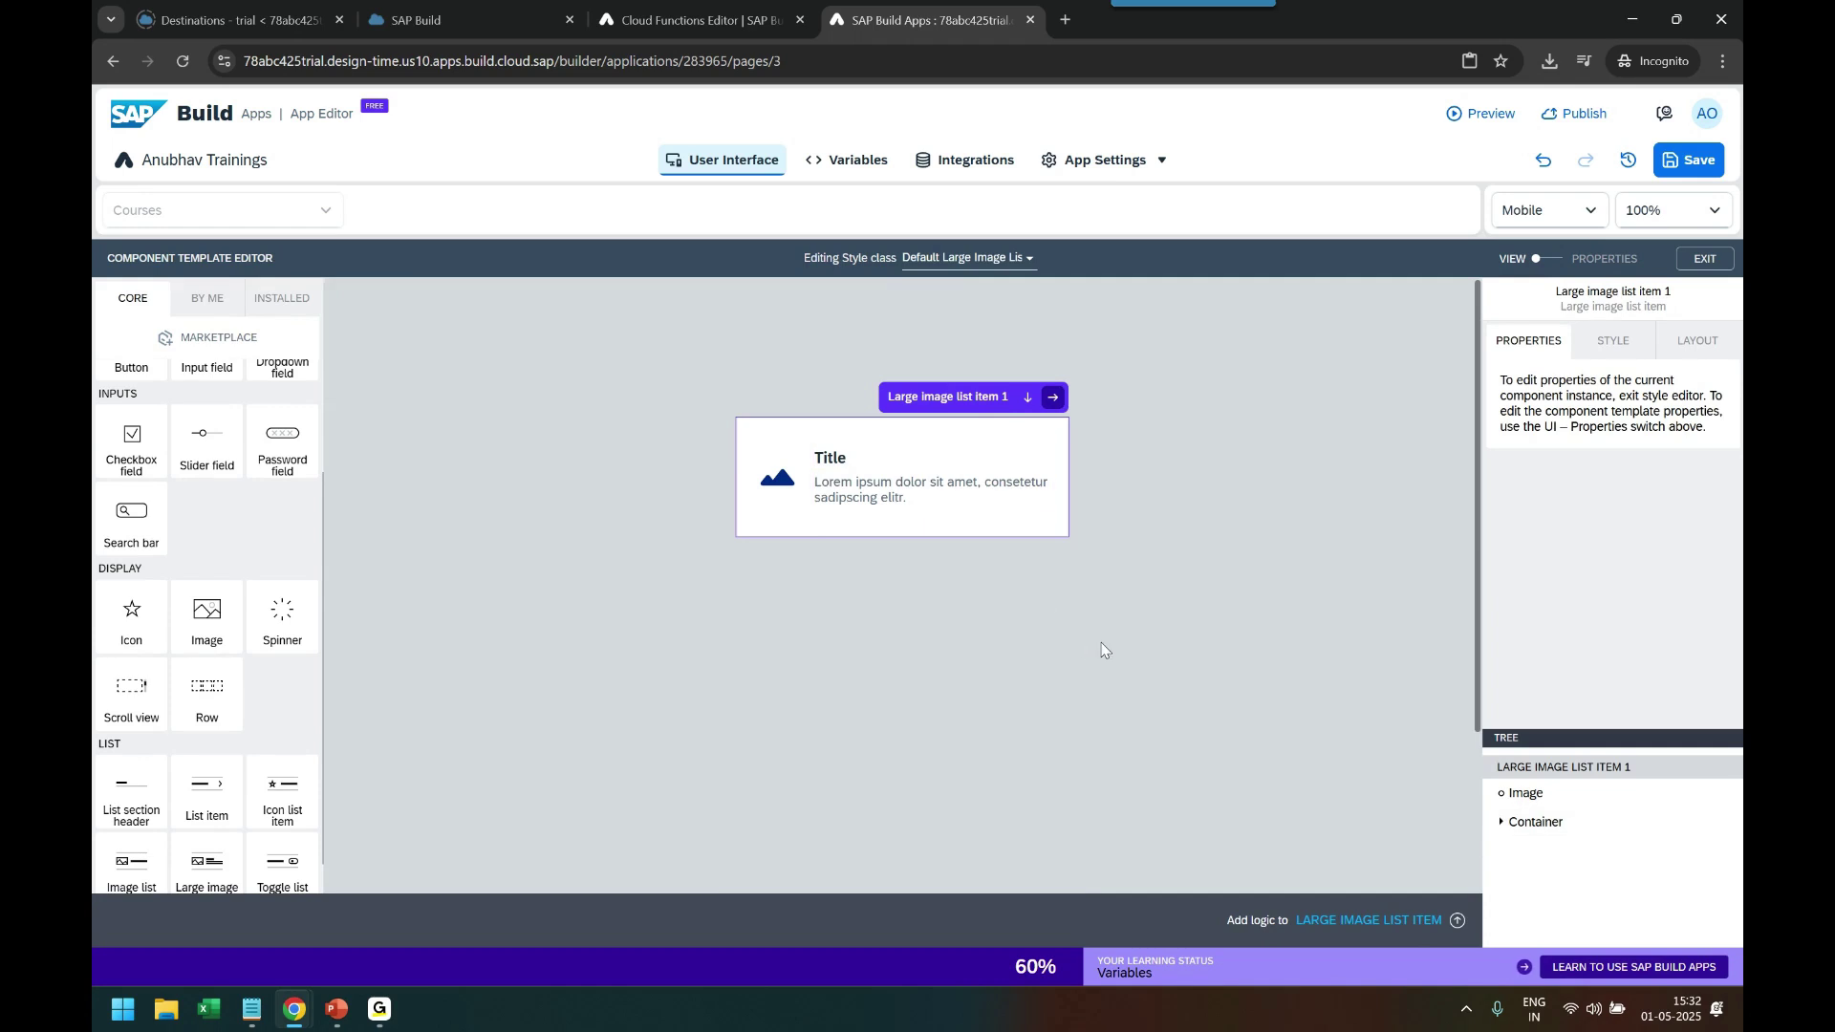
Add a container below the description text in the list item template and place a title component inside it
scroll(144, 621, "up", 2)
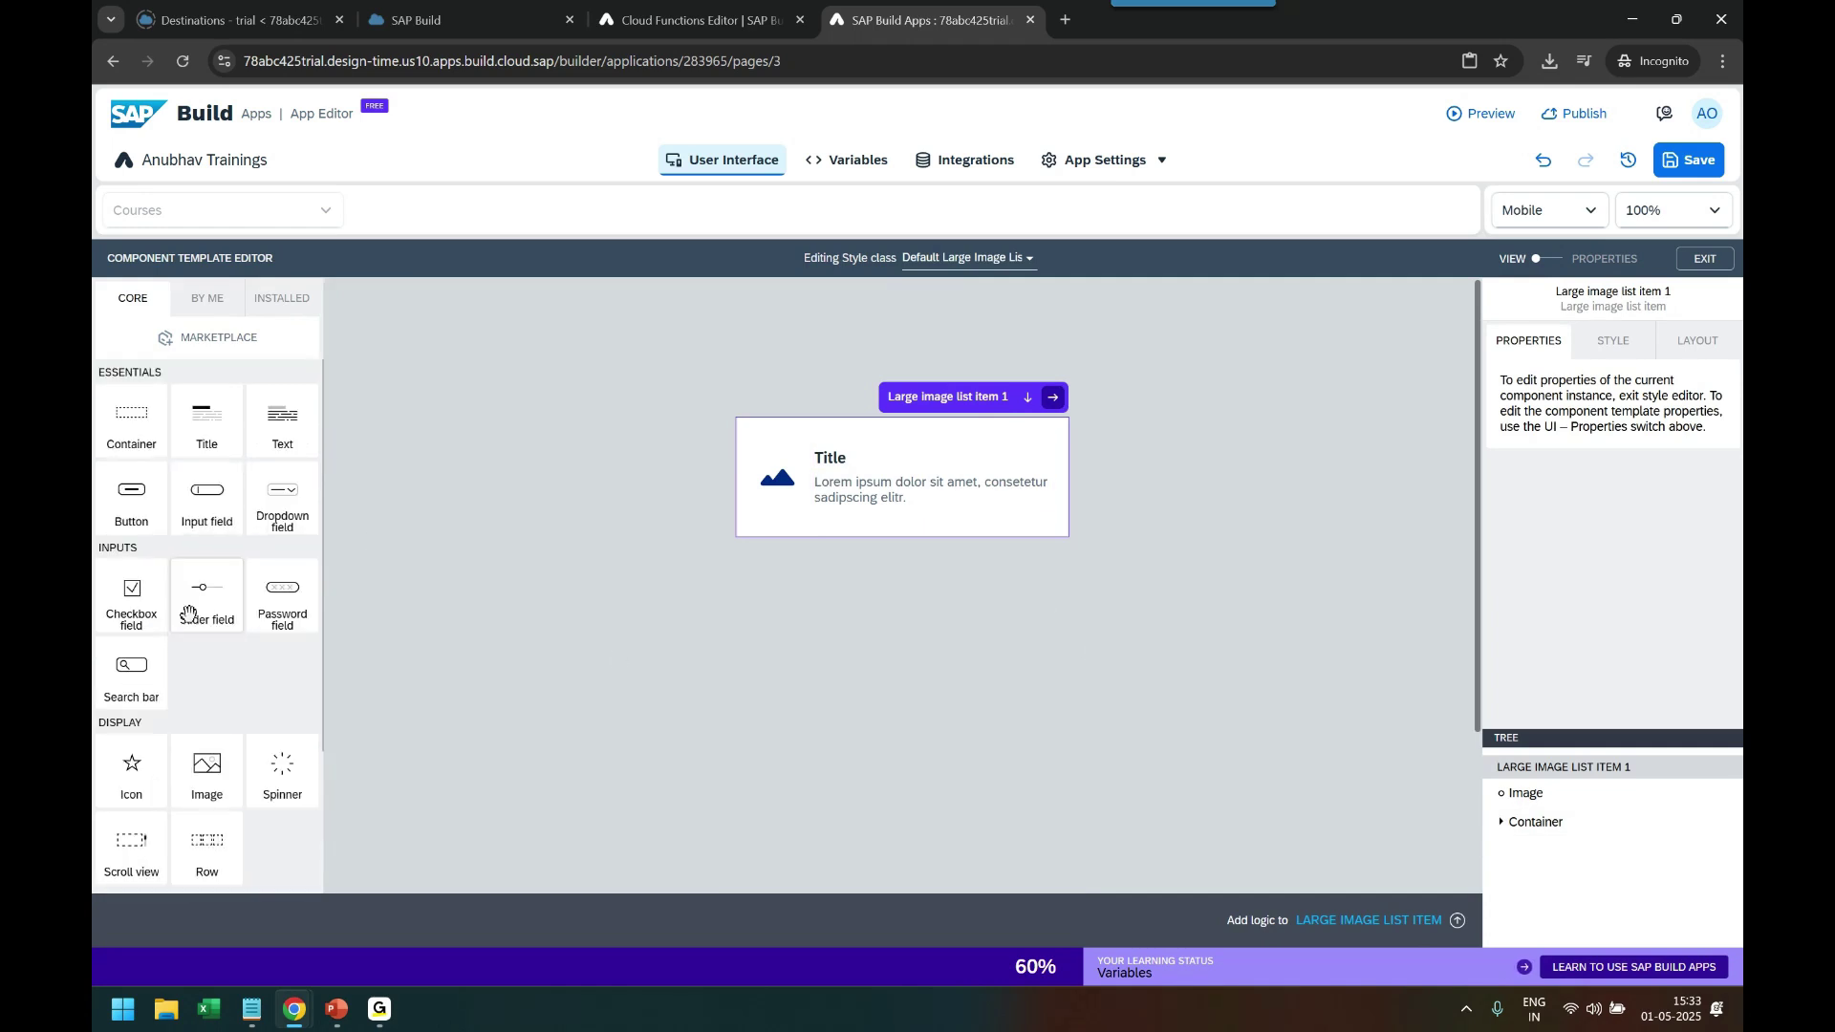
left_click_drag(133, 430, 907, 545)
left_click_drag(206, 420, 947, 560)
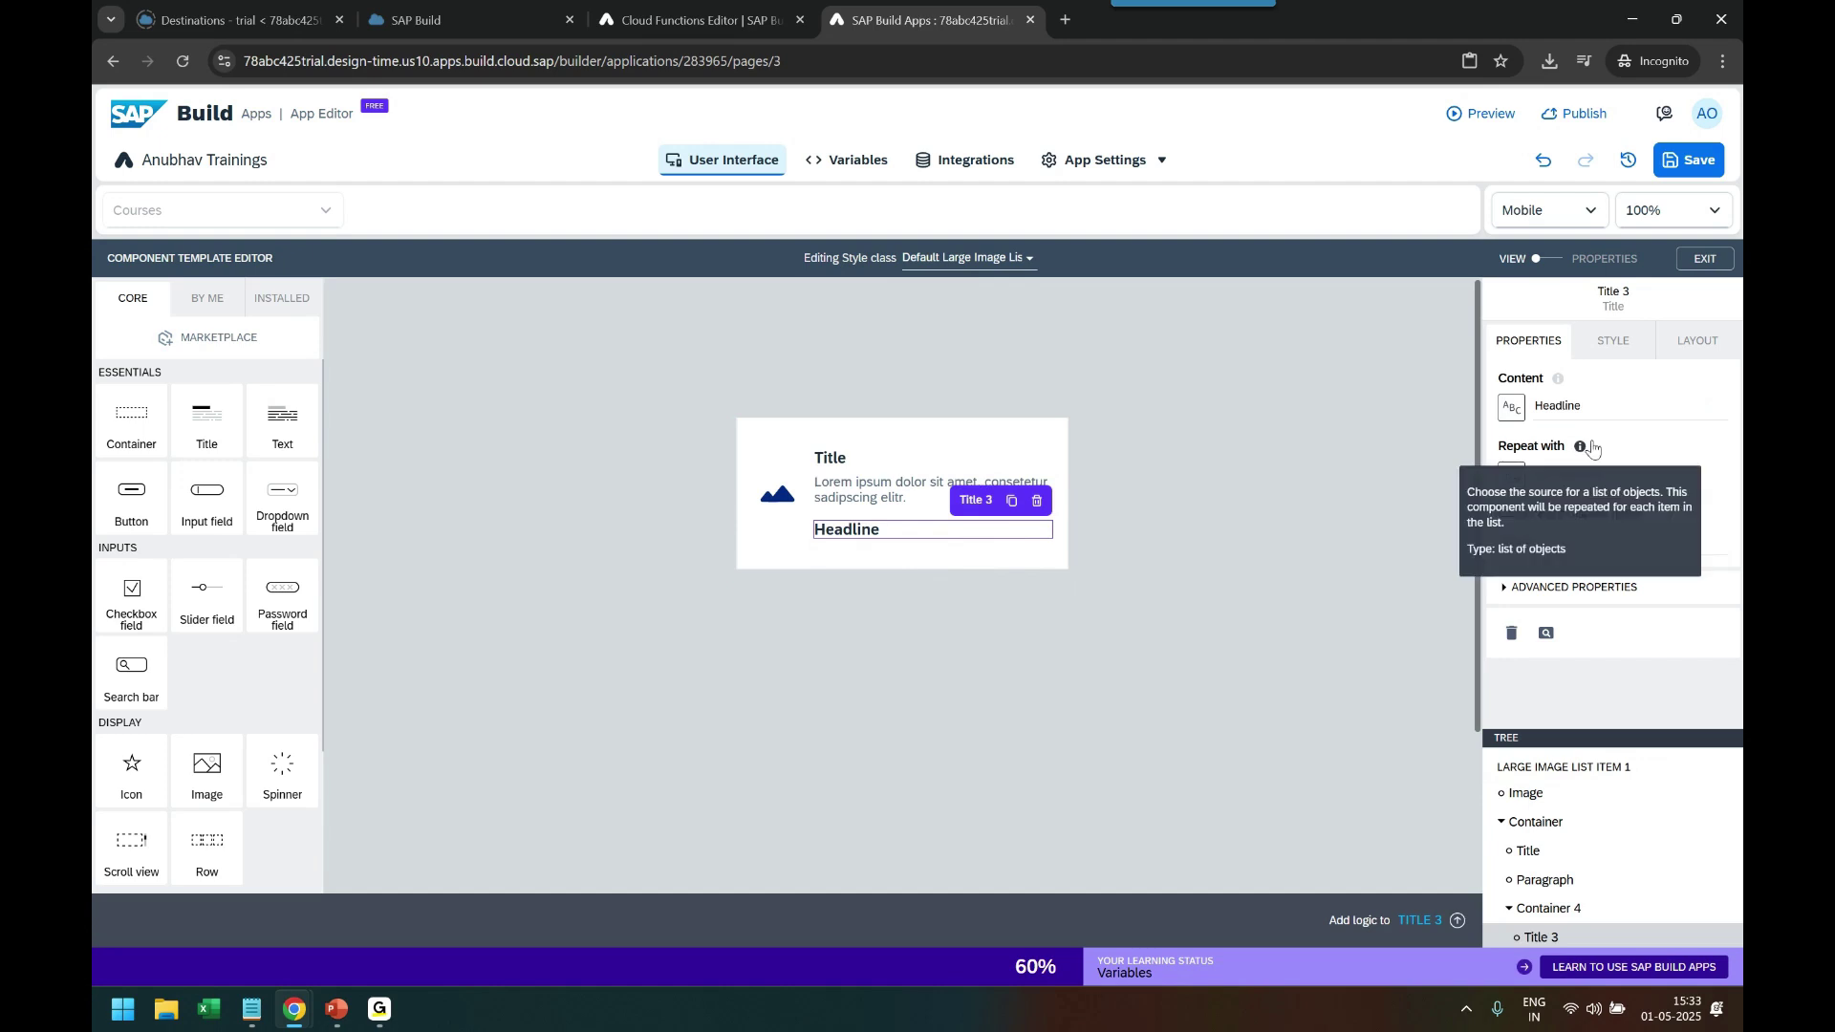
Set the text alignment of the new Headline title to right
left_click(1709, 348)
left_click(1576, 465)
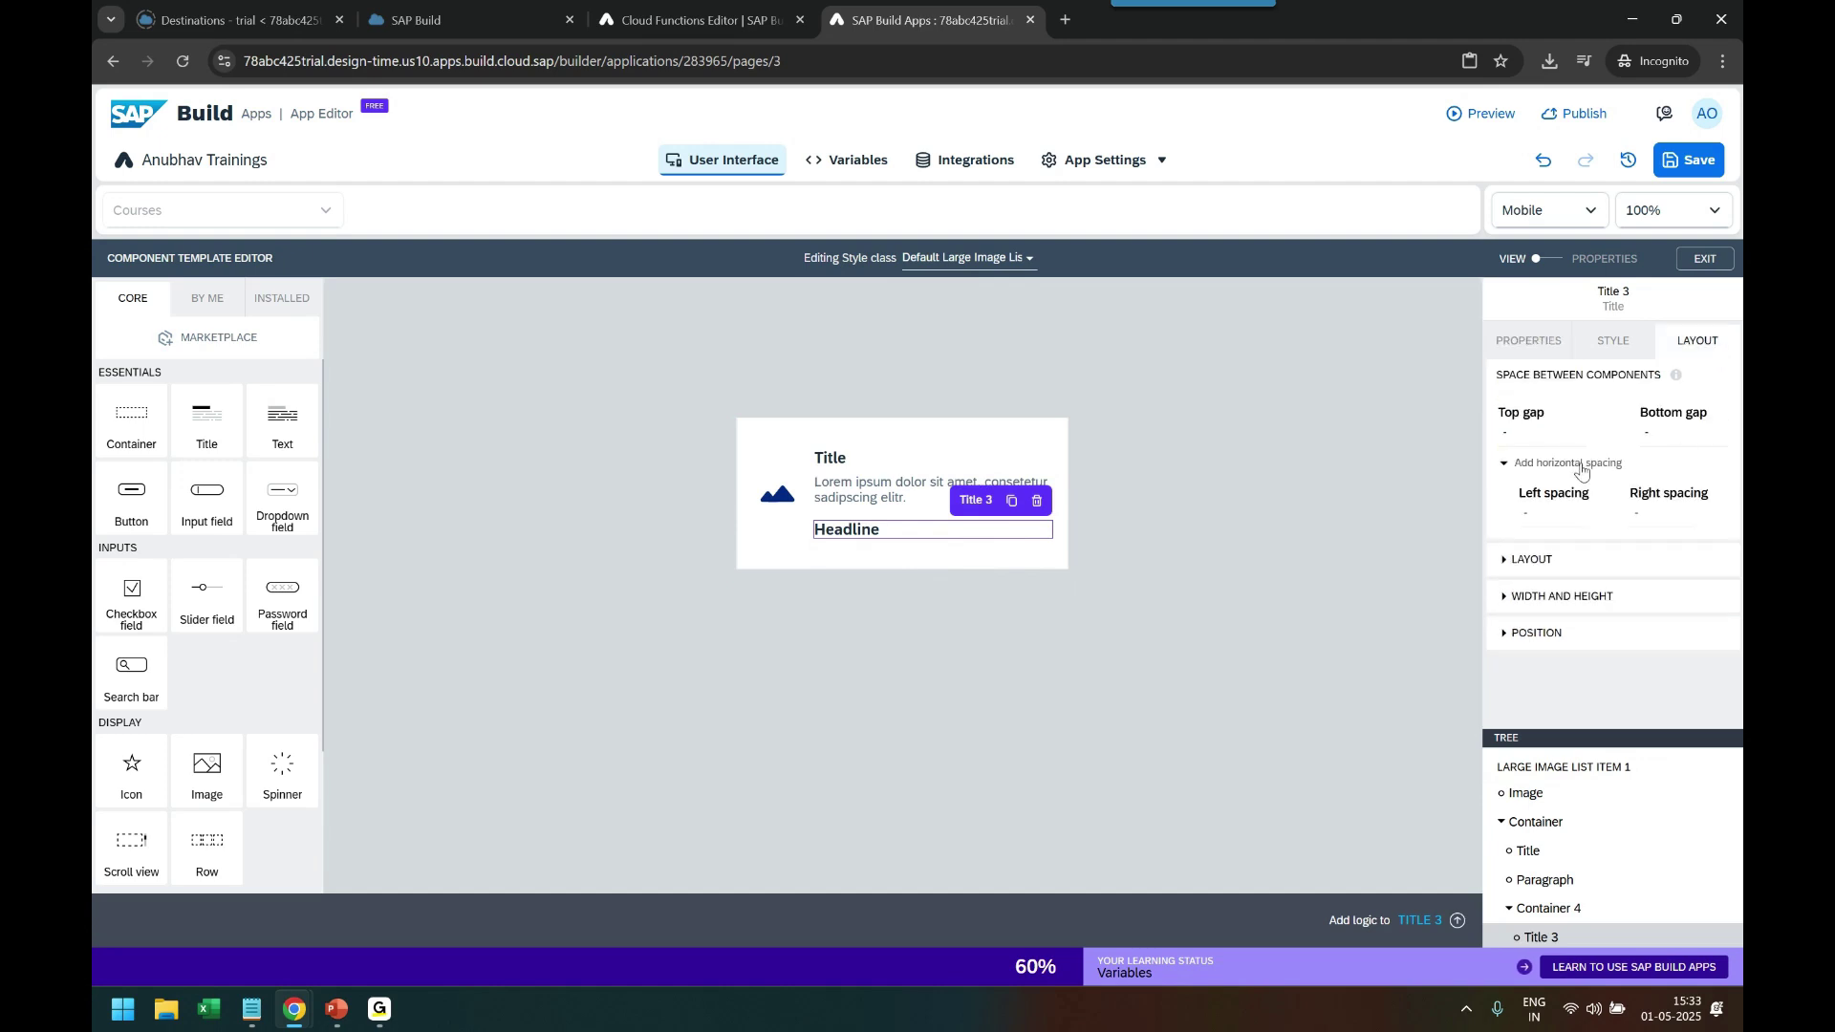
left_click(1576, 465)
left_click(1563, 511)
left_click(1615, 573)
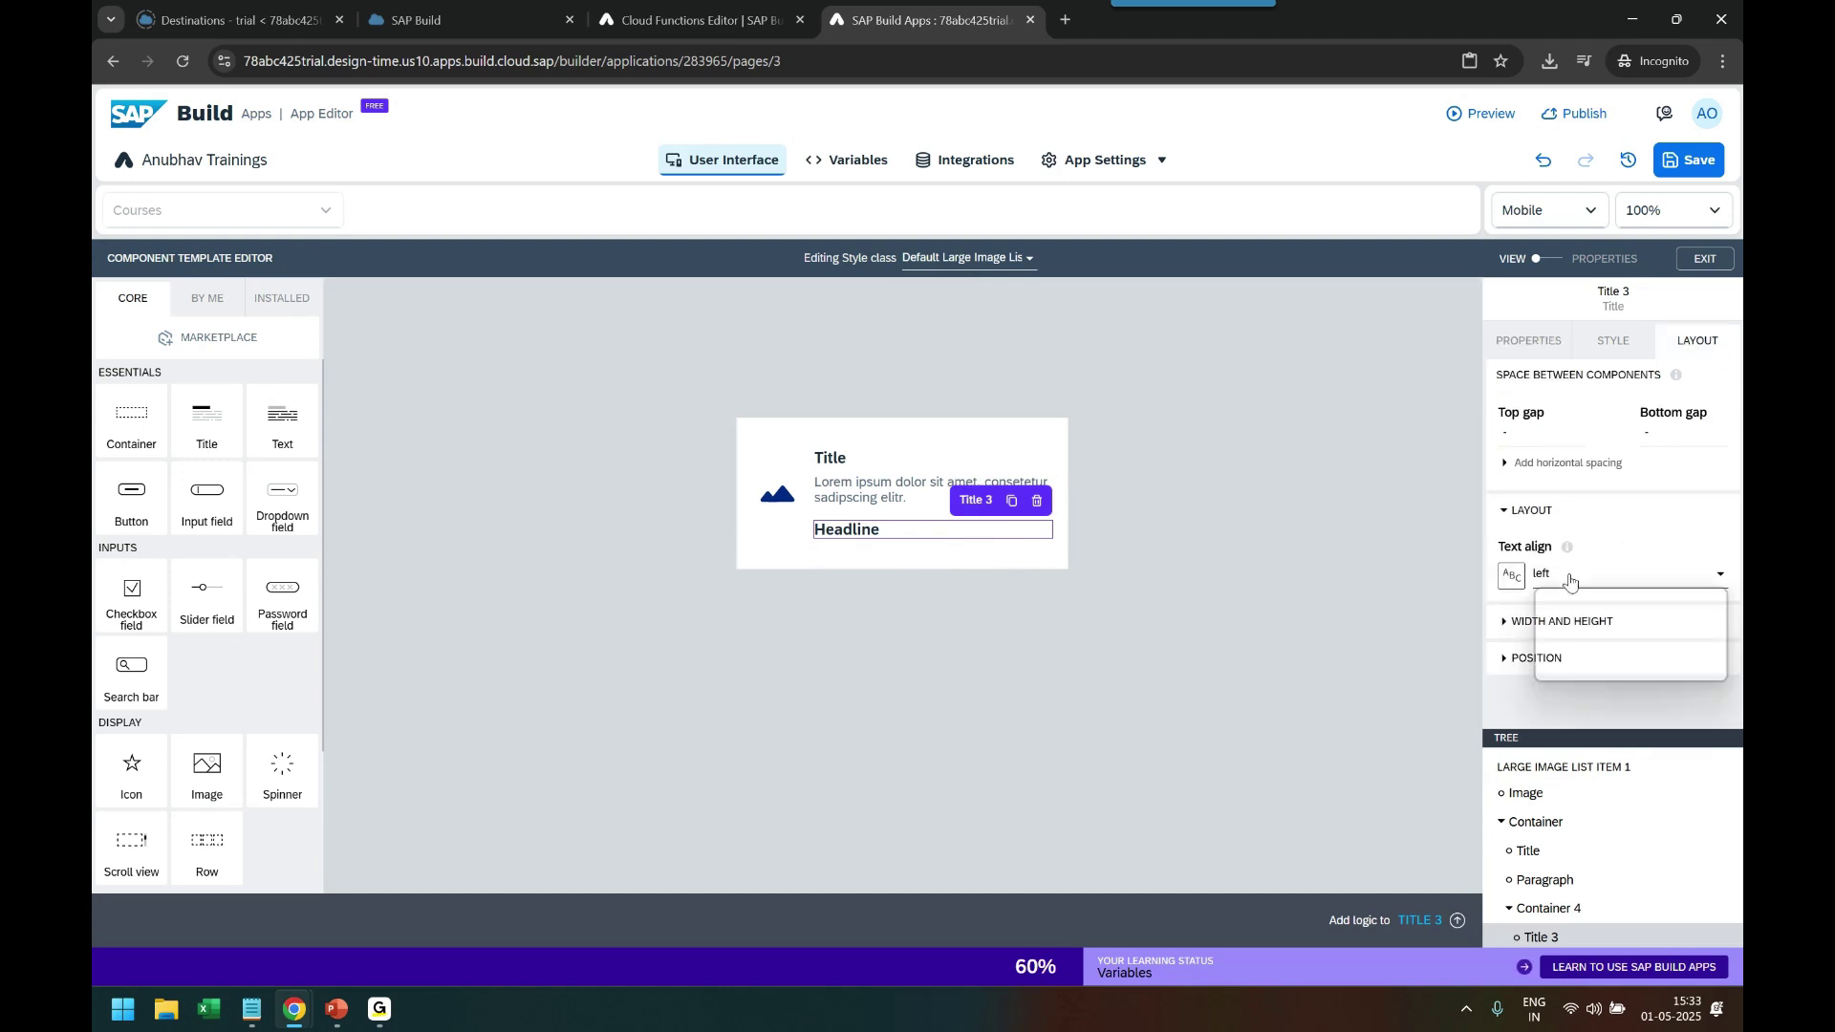
left_click(1571, 641)
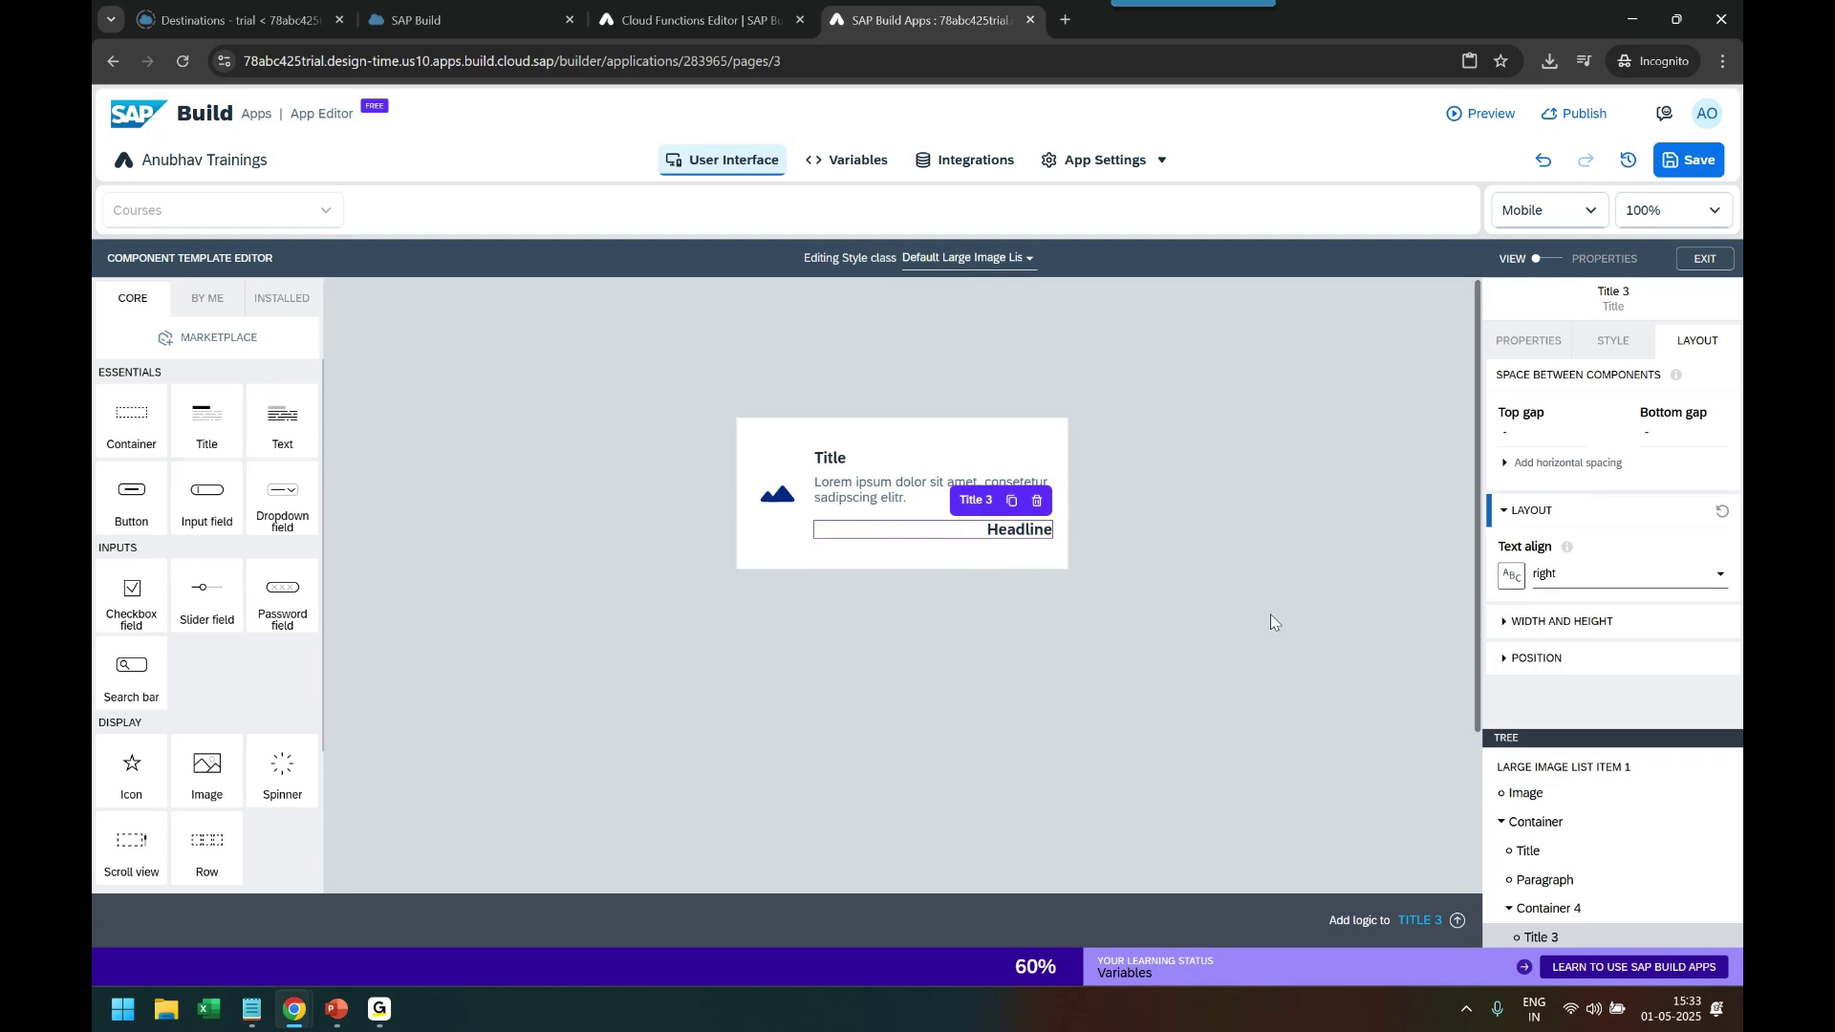
Add an icon component inside the new container, ahead of the Headline title
mouse_move(1564, 551)
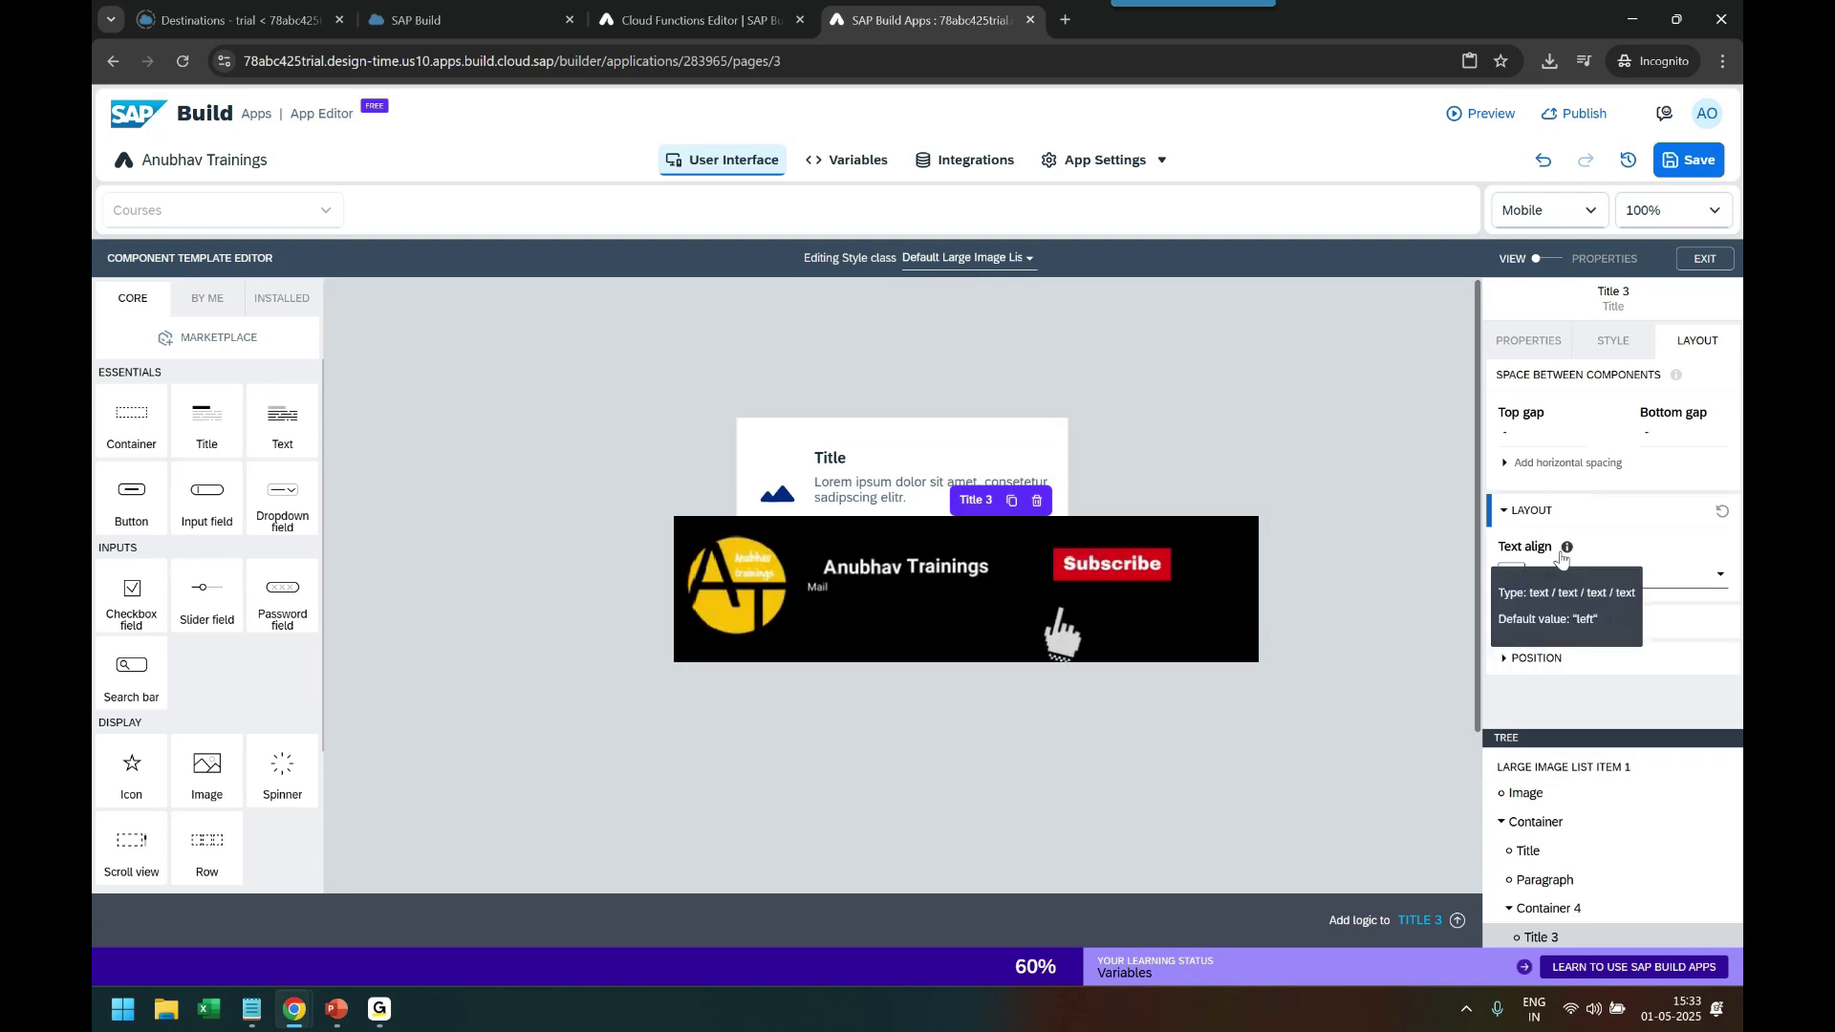
scroll(1438, 724, "down", 2)
scroll(1427, 723, "up", 2)
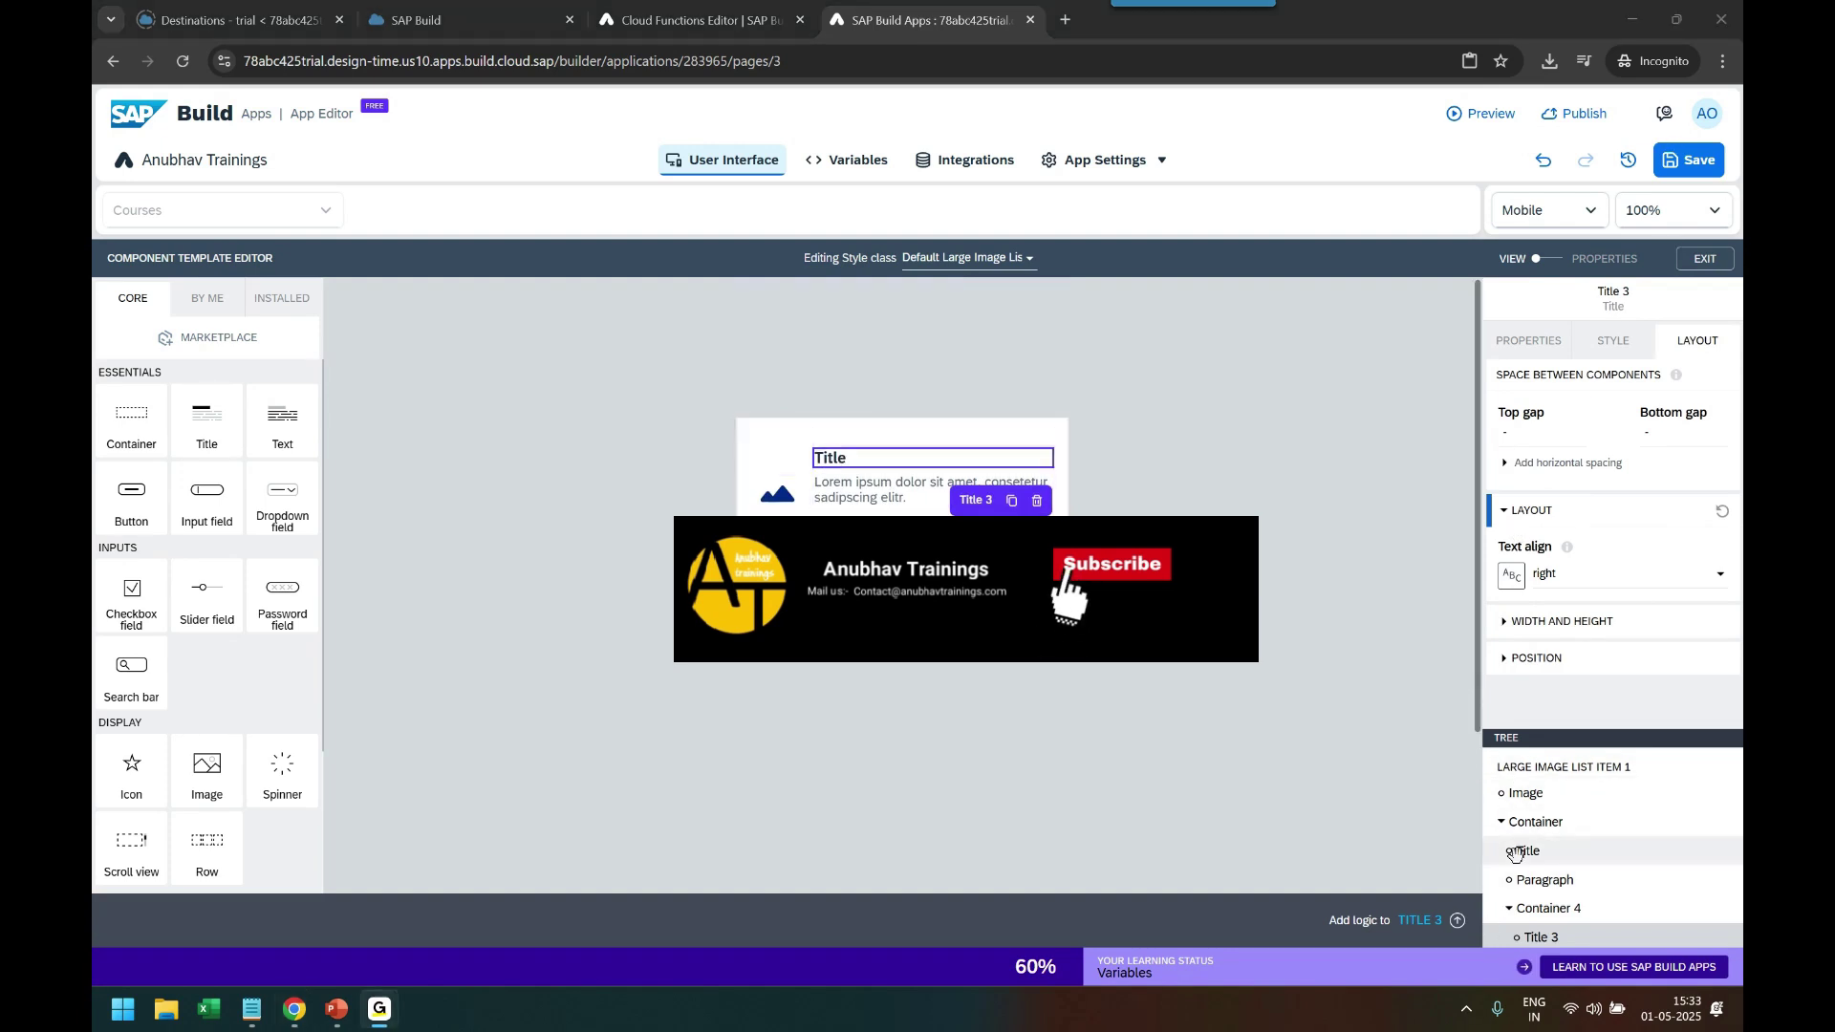
scroll(134, 612, "down", 2)
left_click_drag(134, 593, 1553, 932)
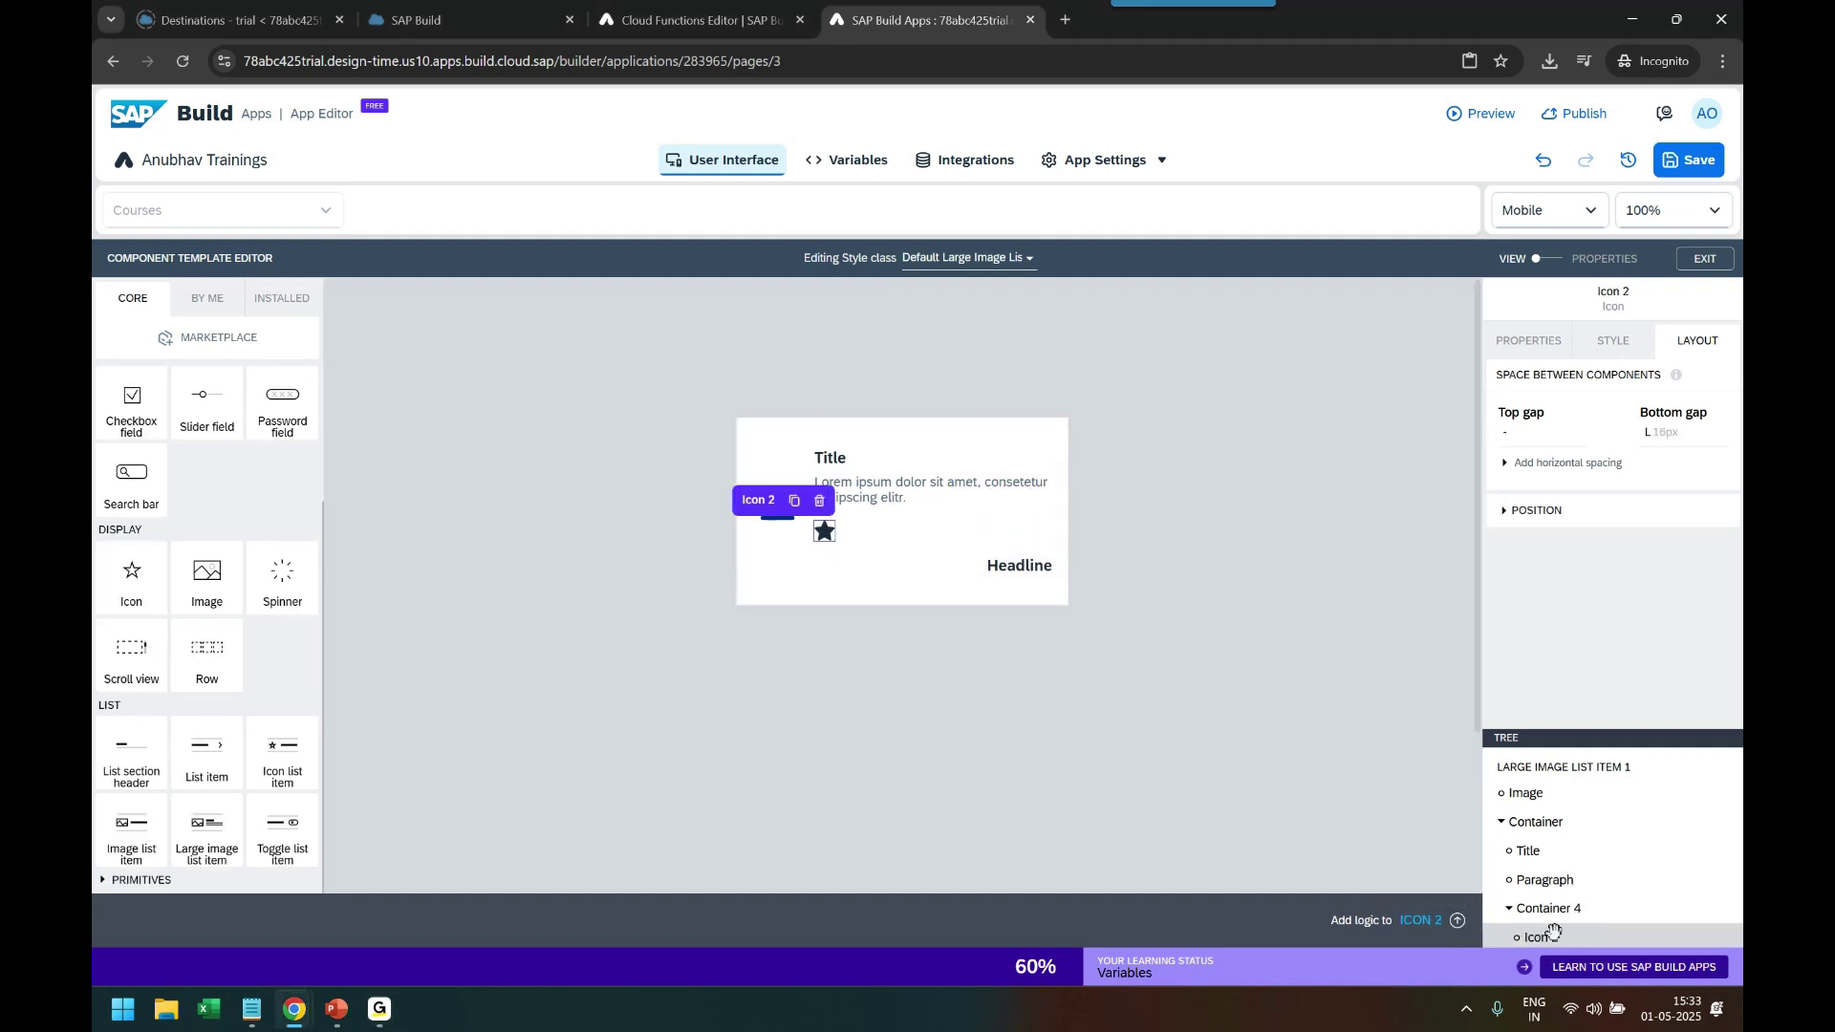
Set the layout of the container holding the icon and Headline to horizontal
scroll(1543, 923, "down", 1)
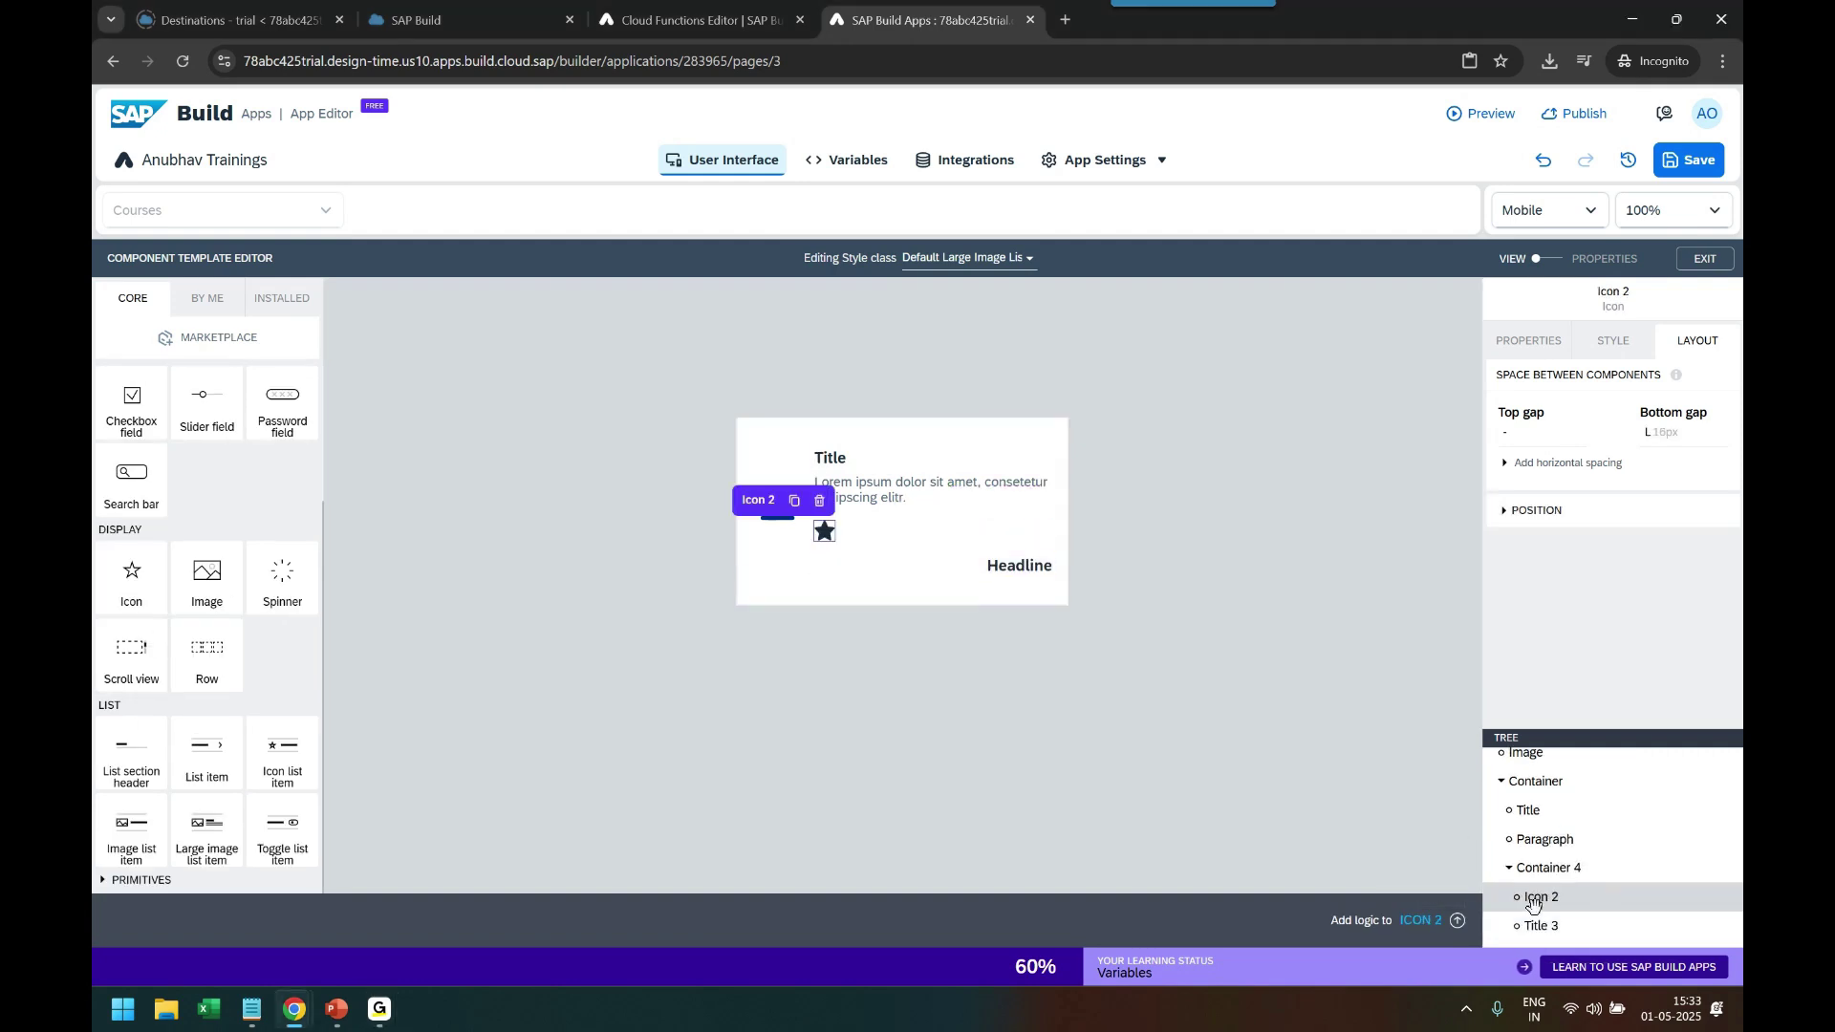
left_click(1567, 867)
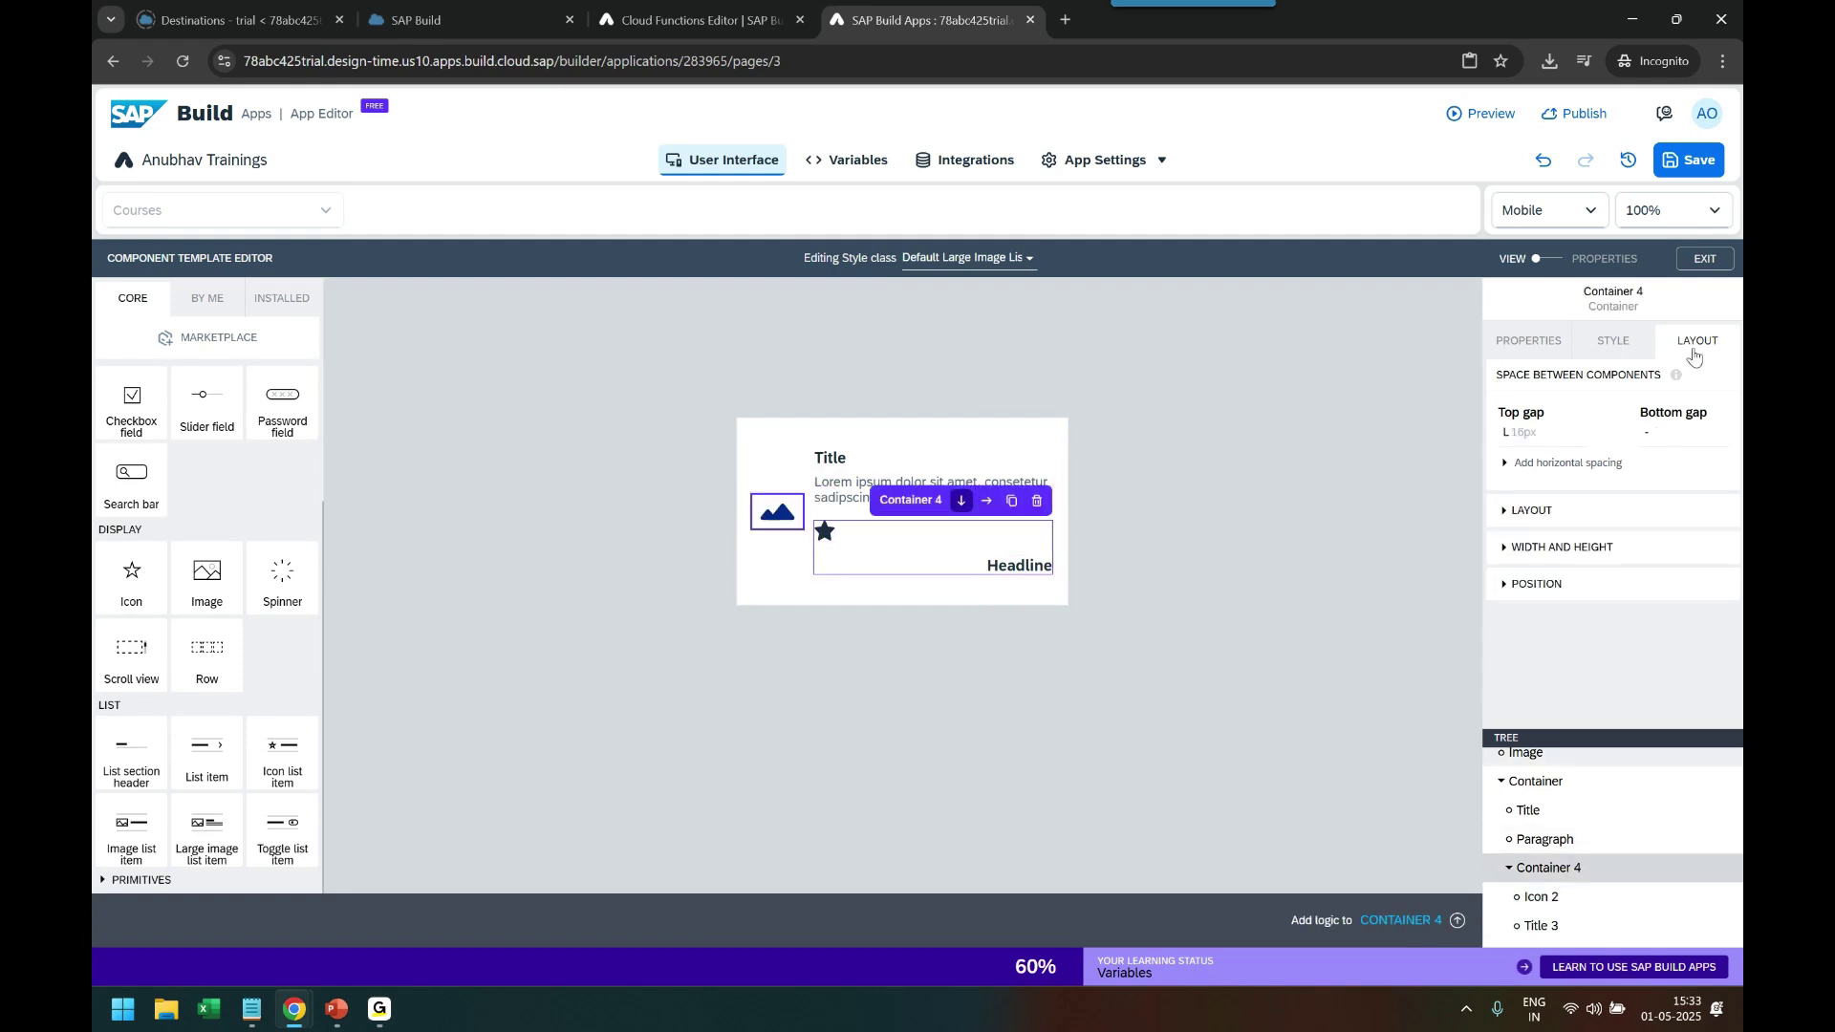
left_click(1615, 513)
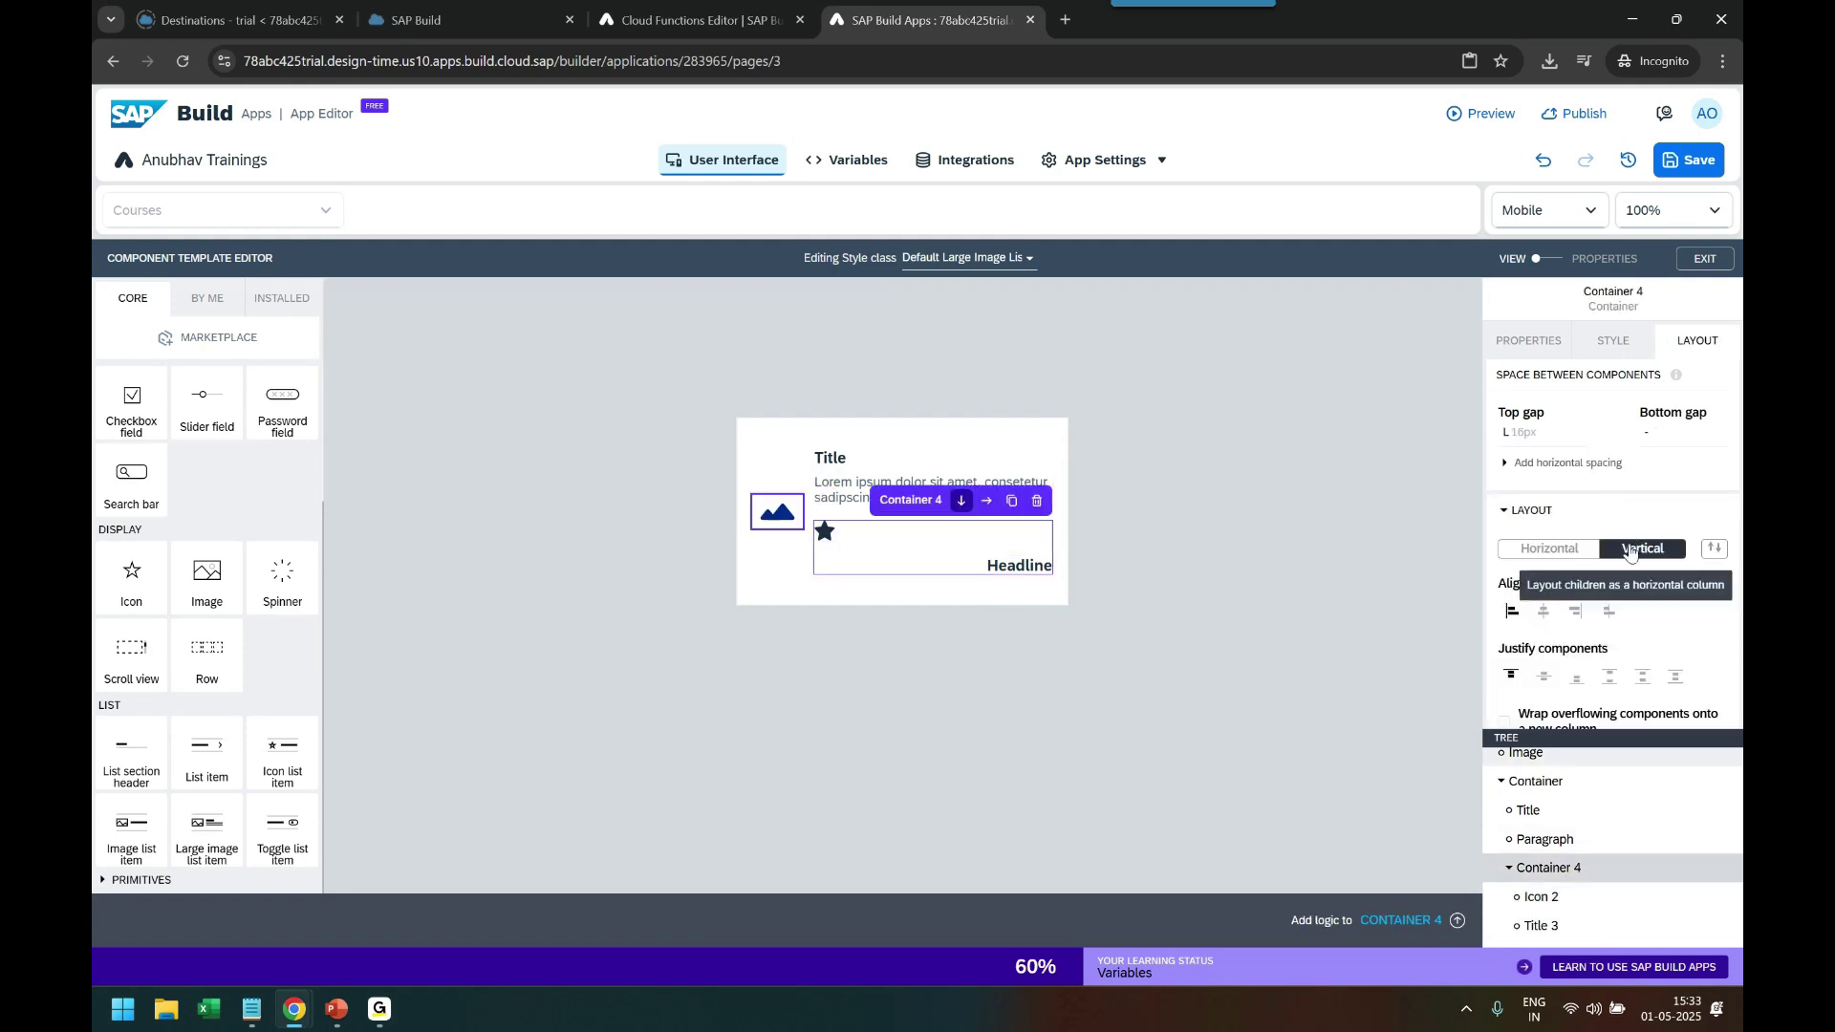
left_click(1549, 548)
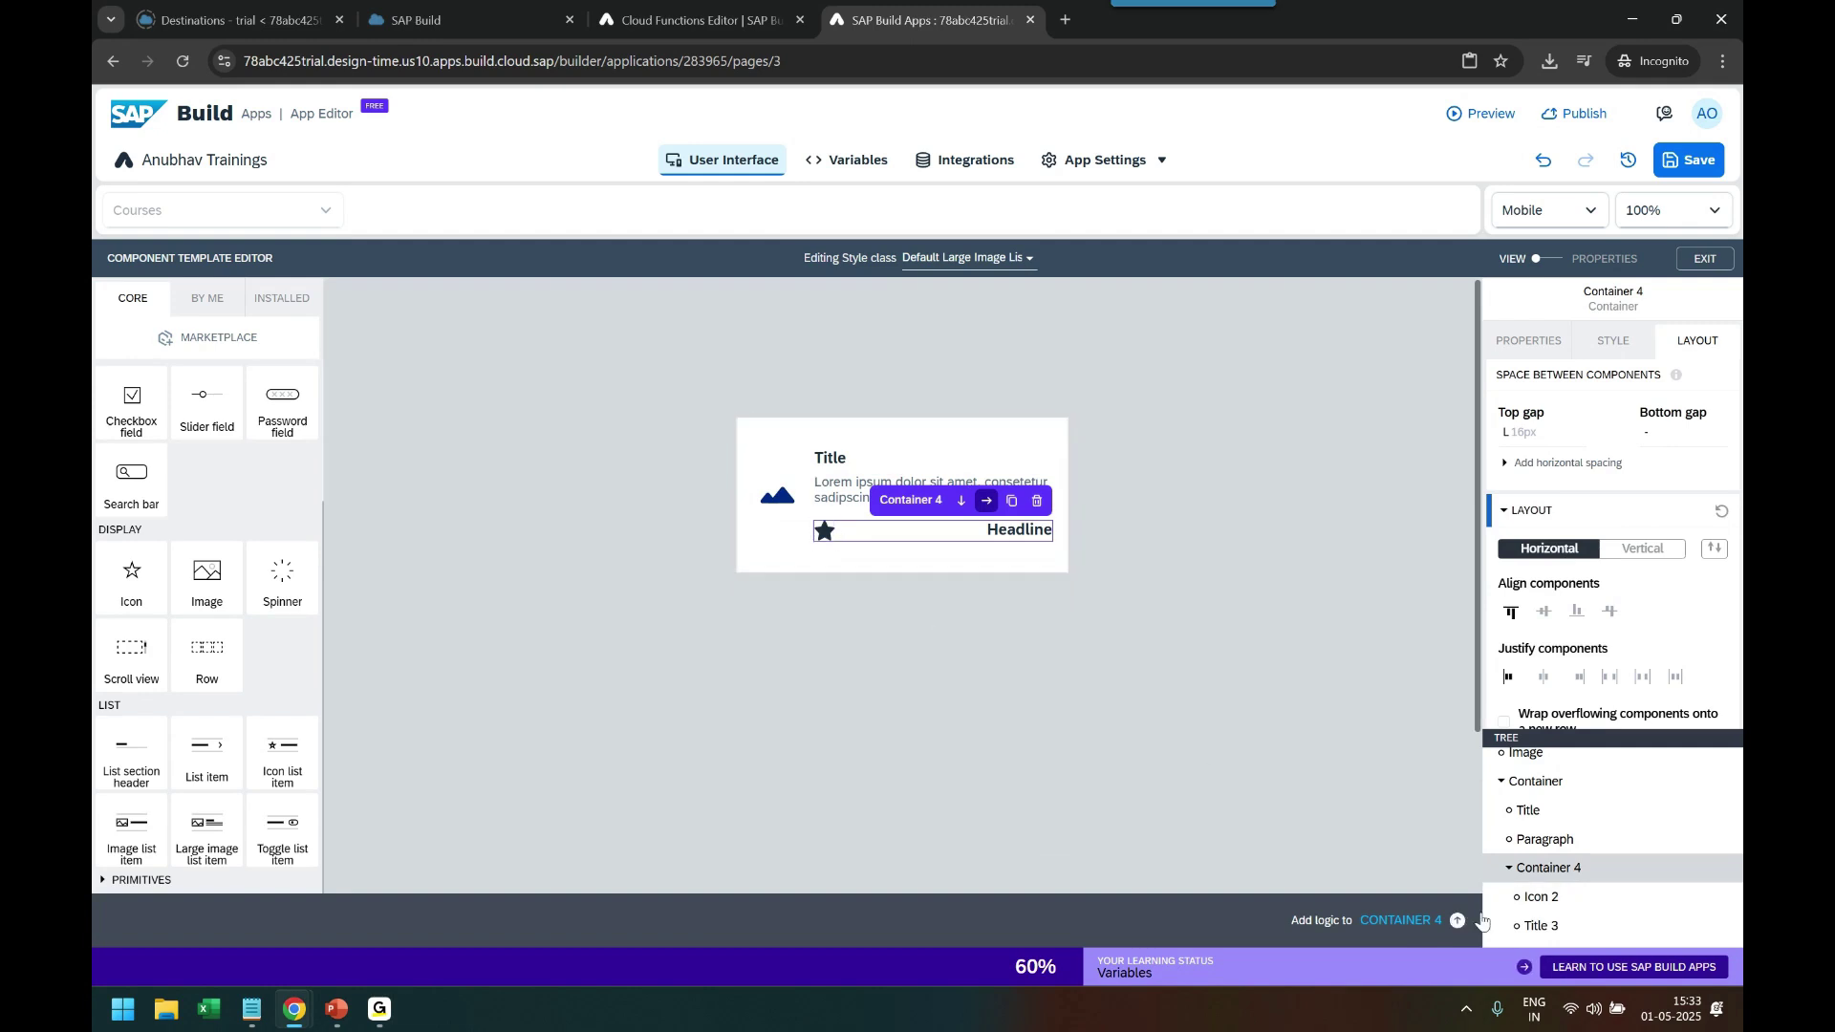
Edit the star icon's binding as an icon and choose the Font Awesome icon set
left_click(1541, 896)
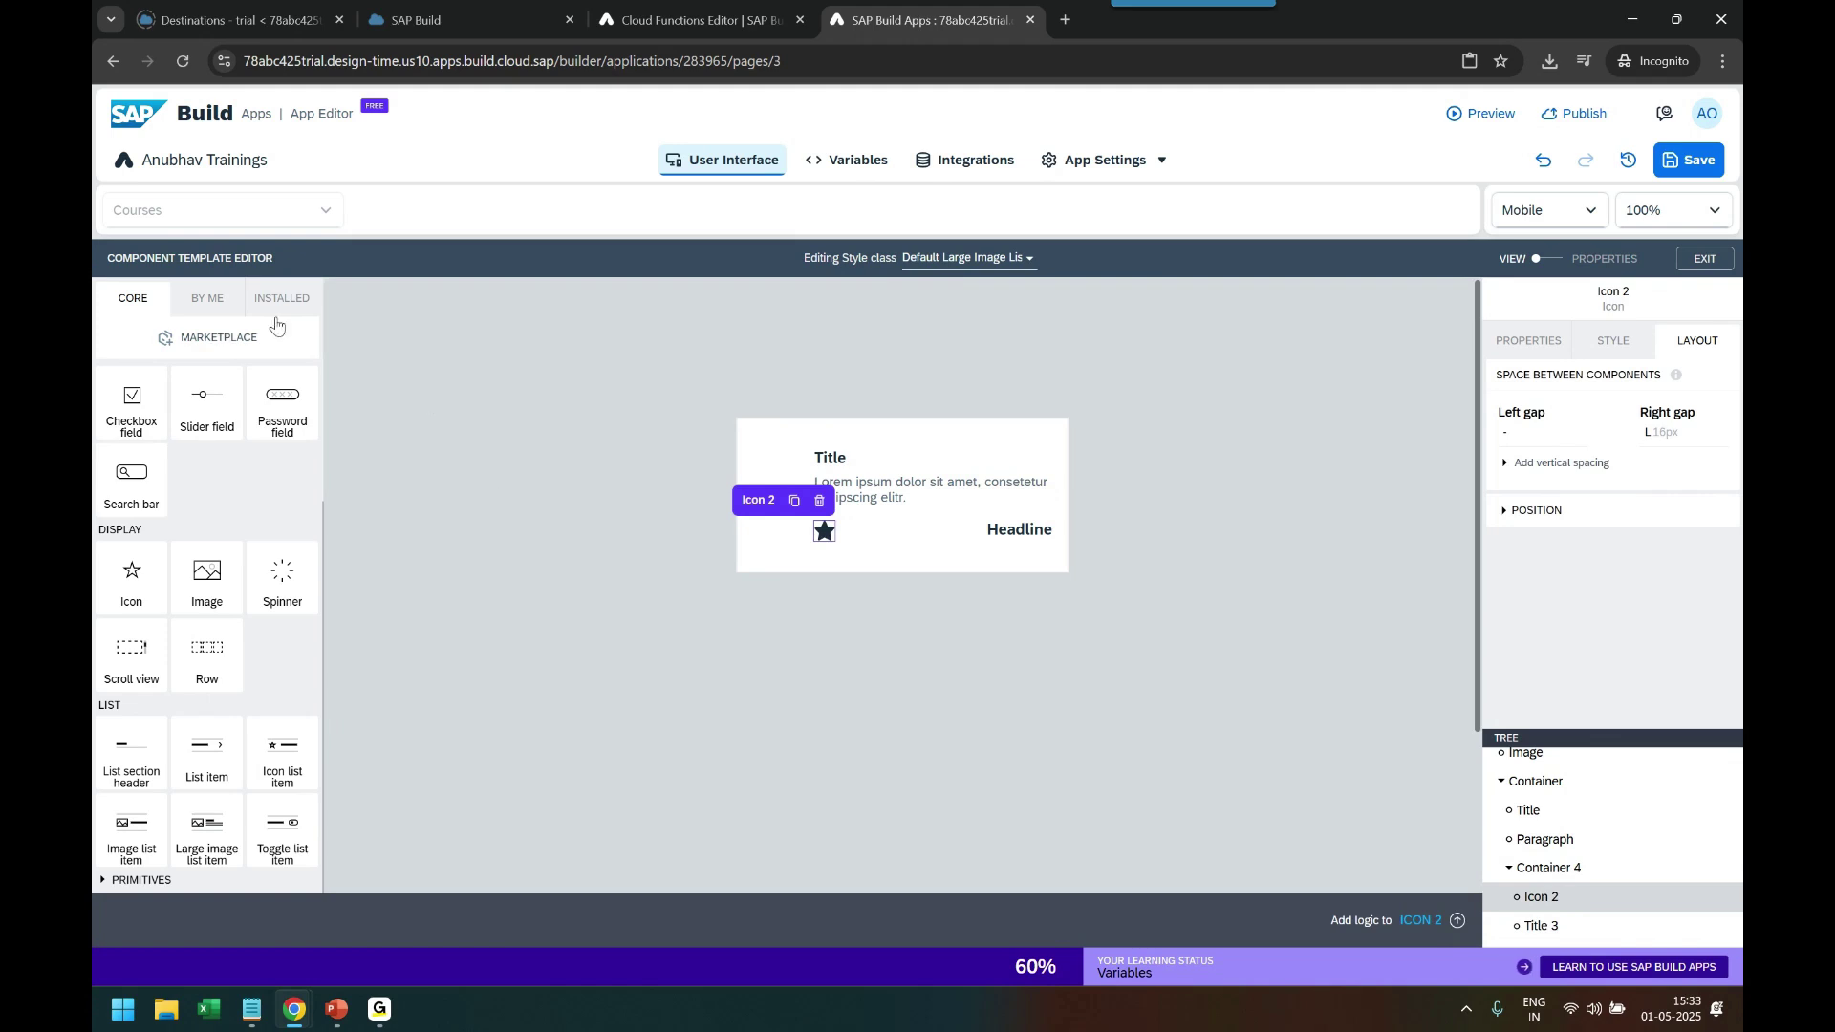
left_click(1528, 340)
left_click(1512, 408)
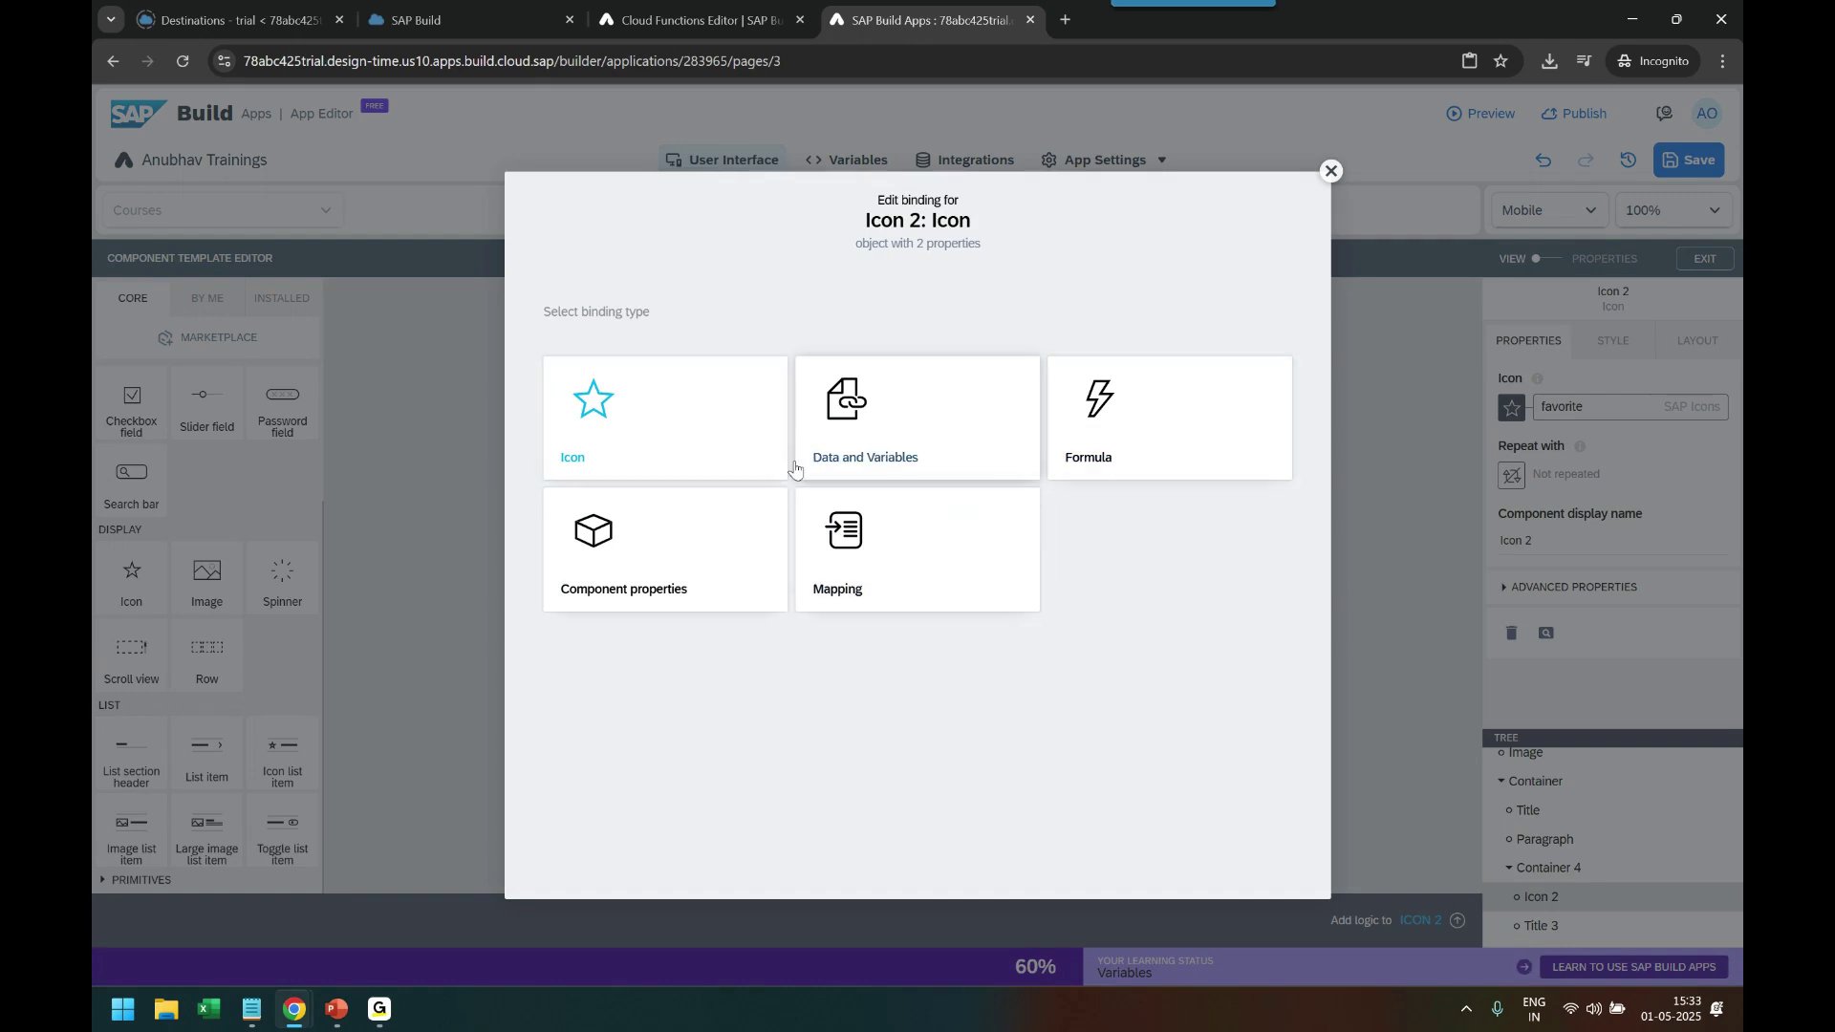
left_click(672, 426)
left_click(627, 447)
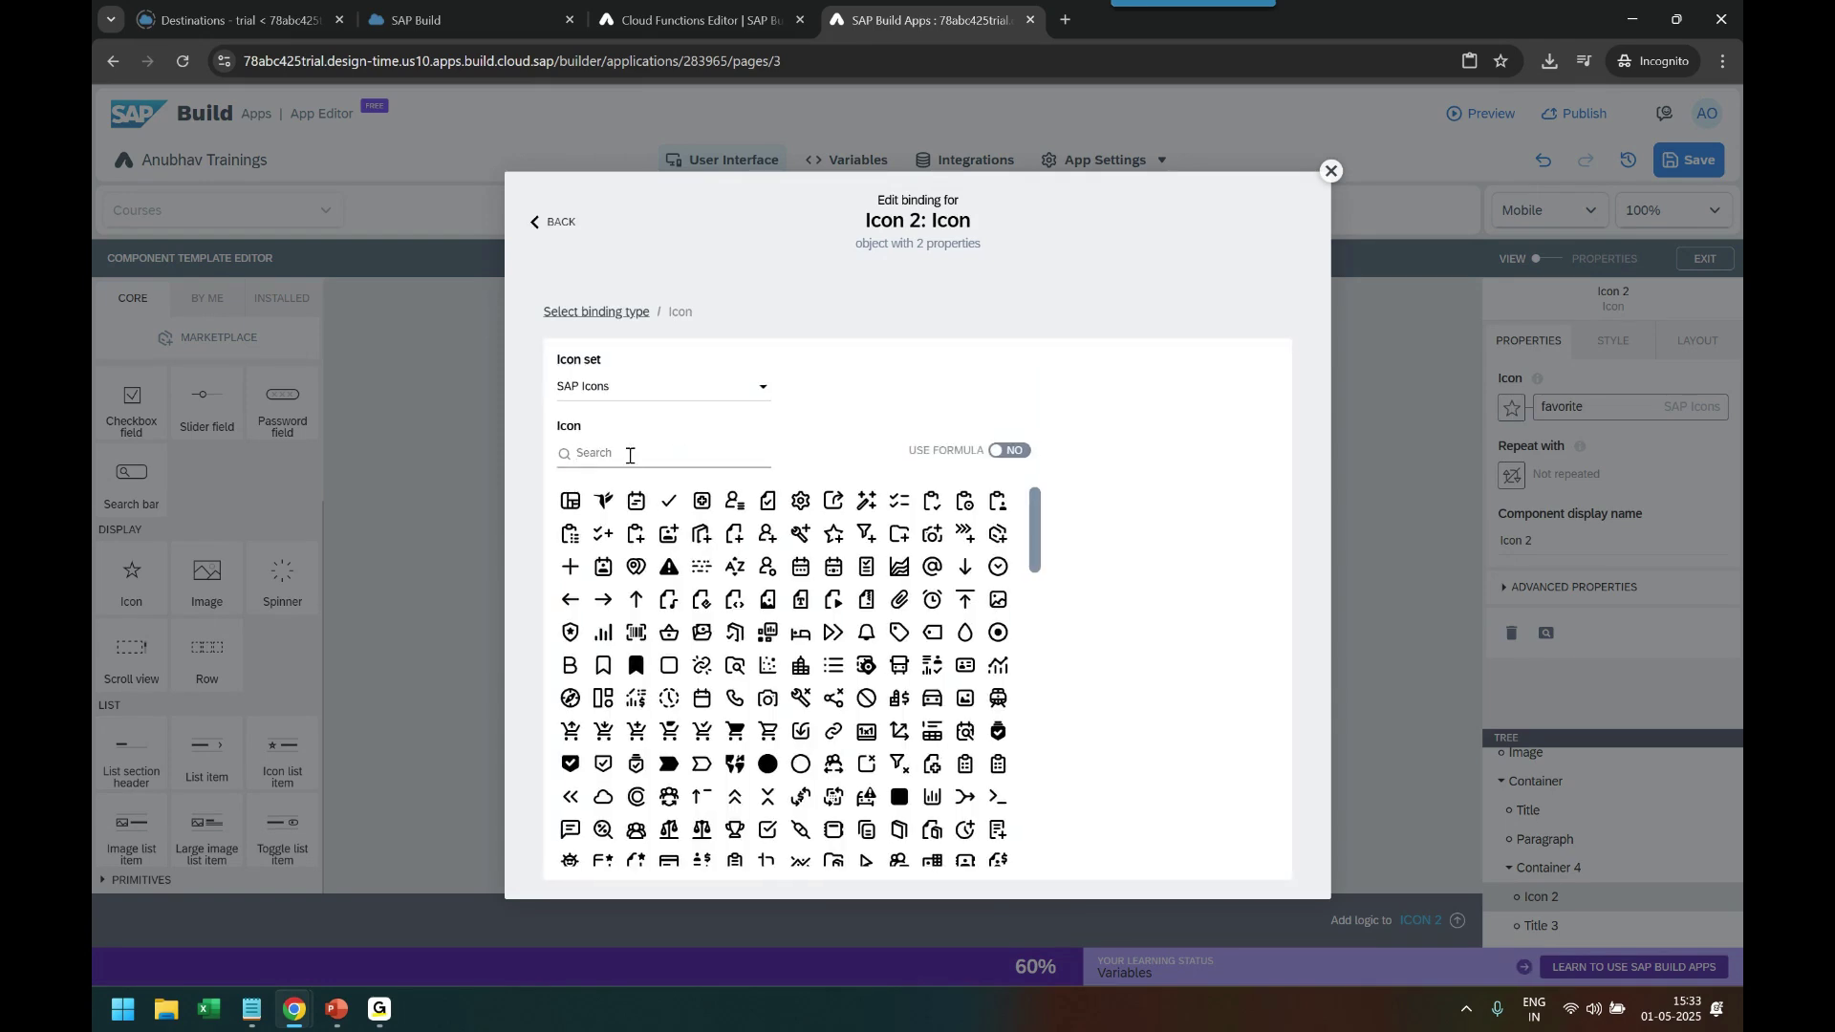
left_click(664, 386)
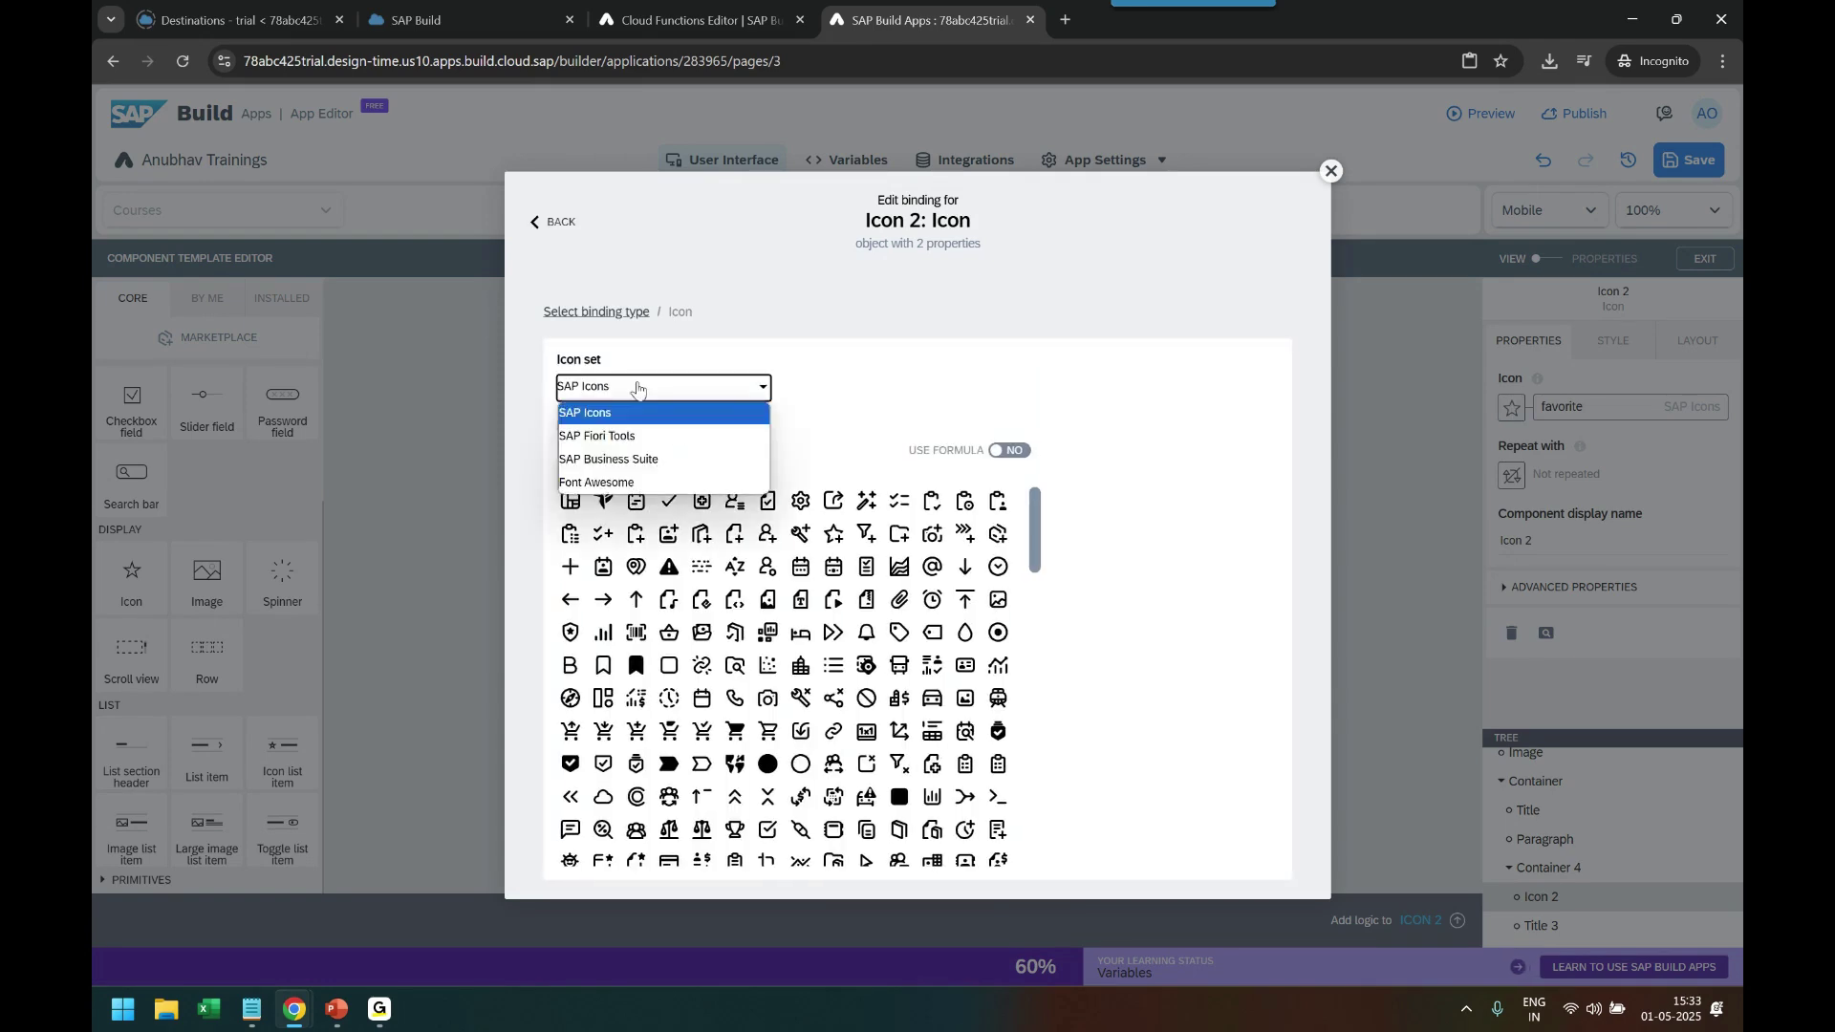
left_click(626, 458)
Search the Font Awesome icons for "web", clear the search and look through the full icon list for a suitable icon
left_click(623, 453)
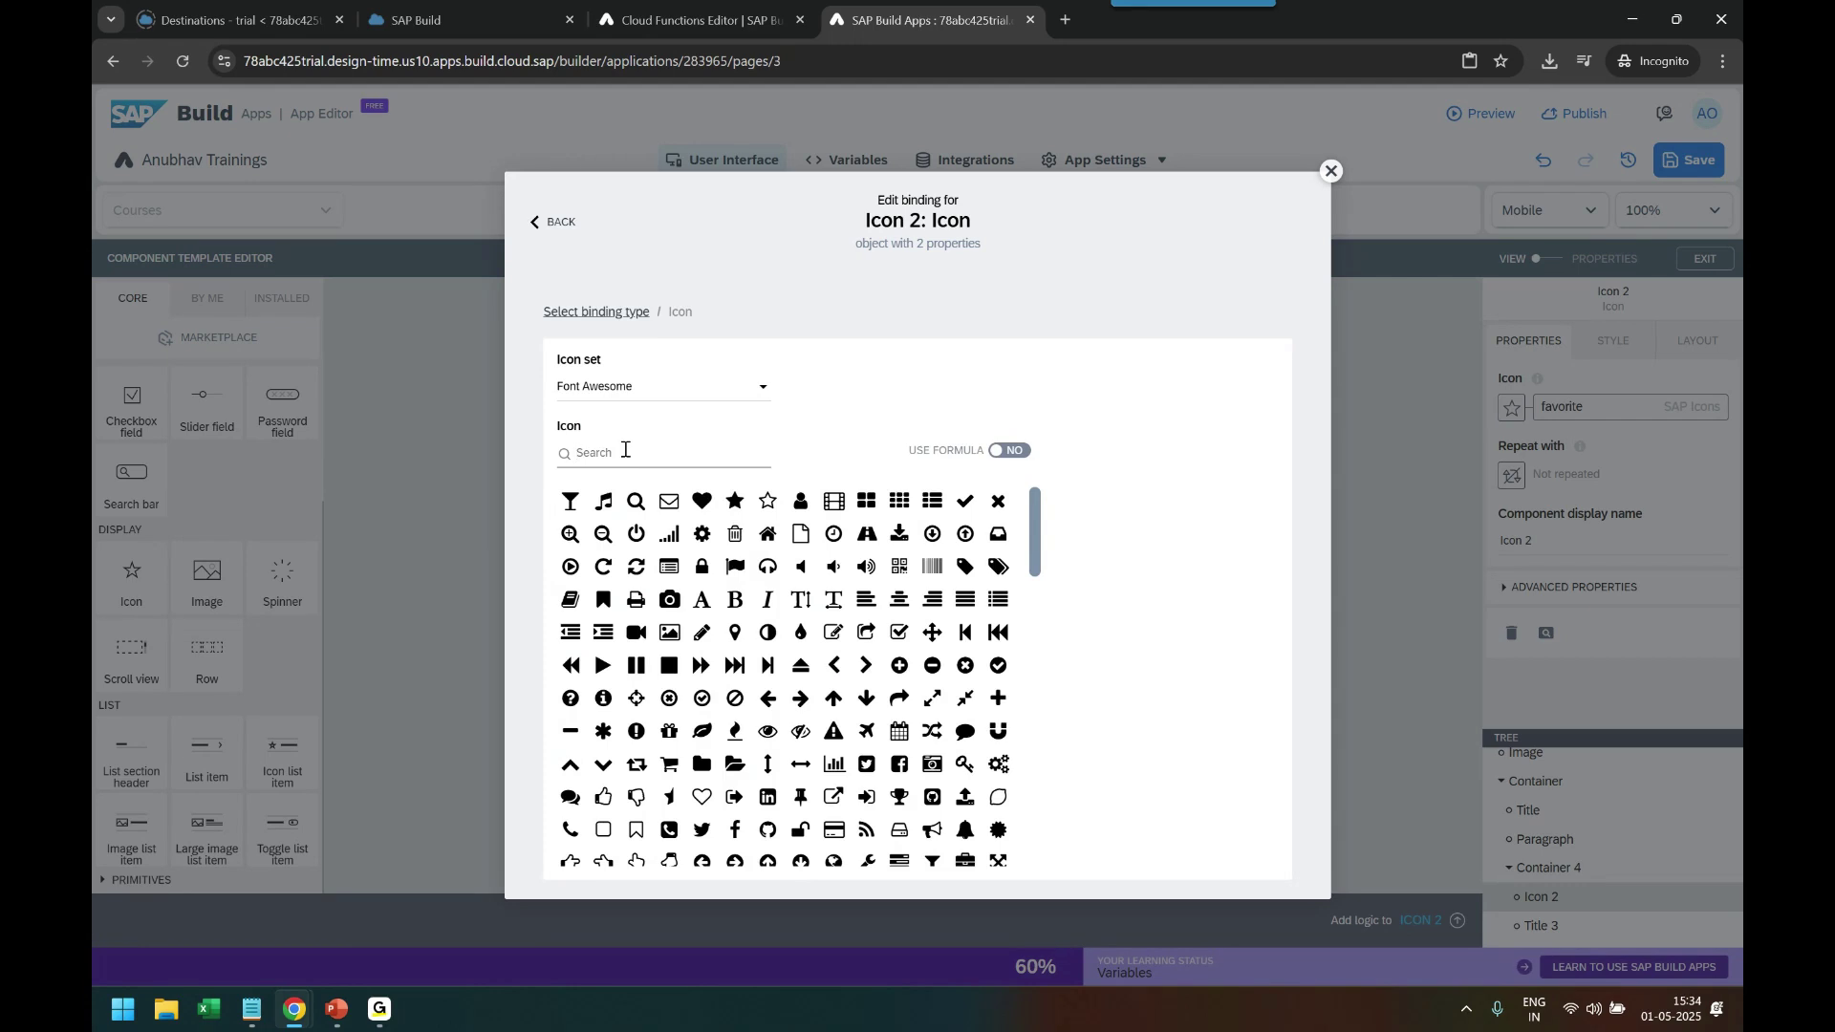
type("web")
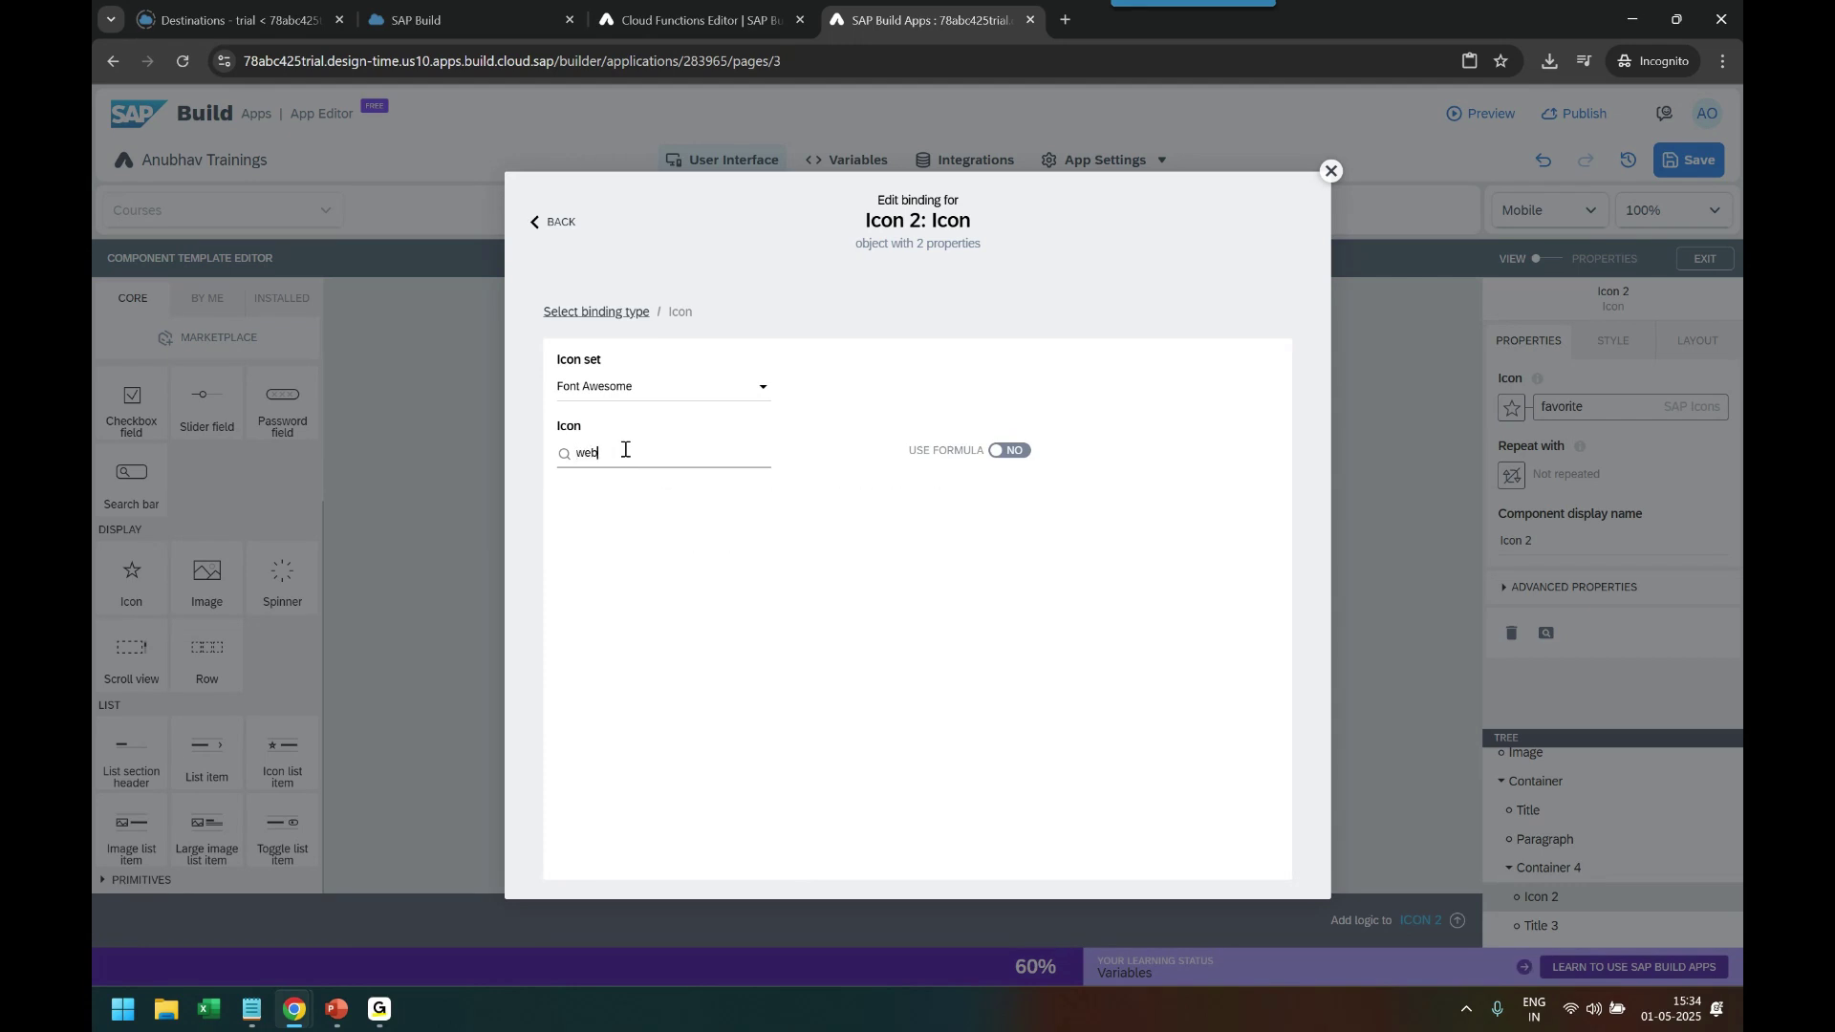
key("BackSpace")
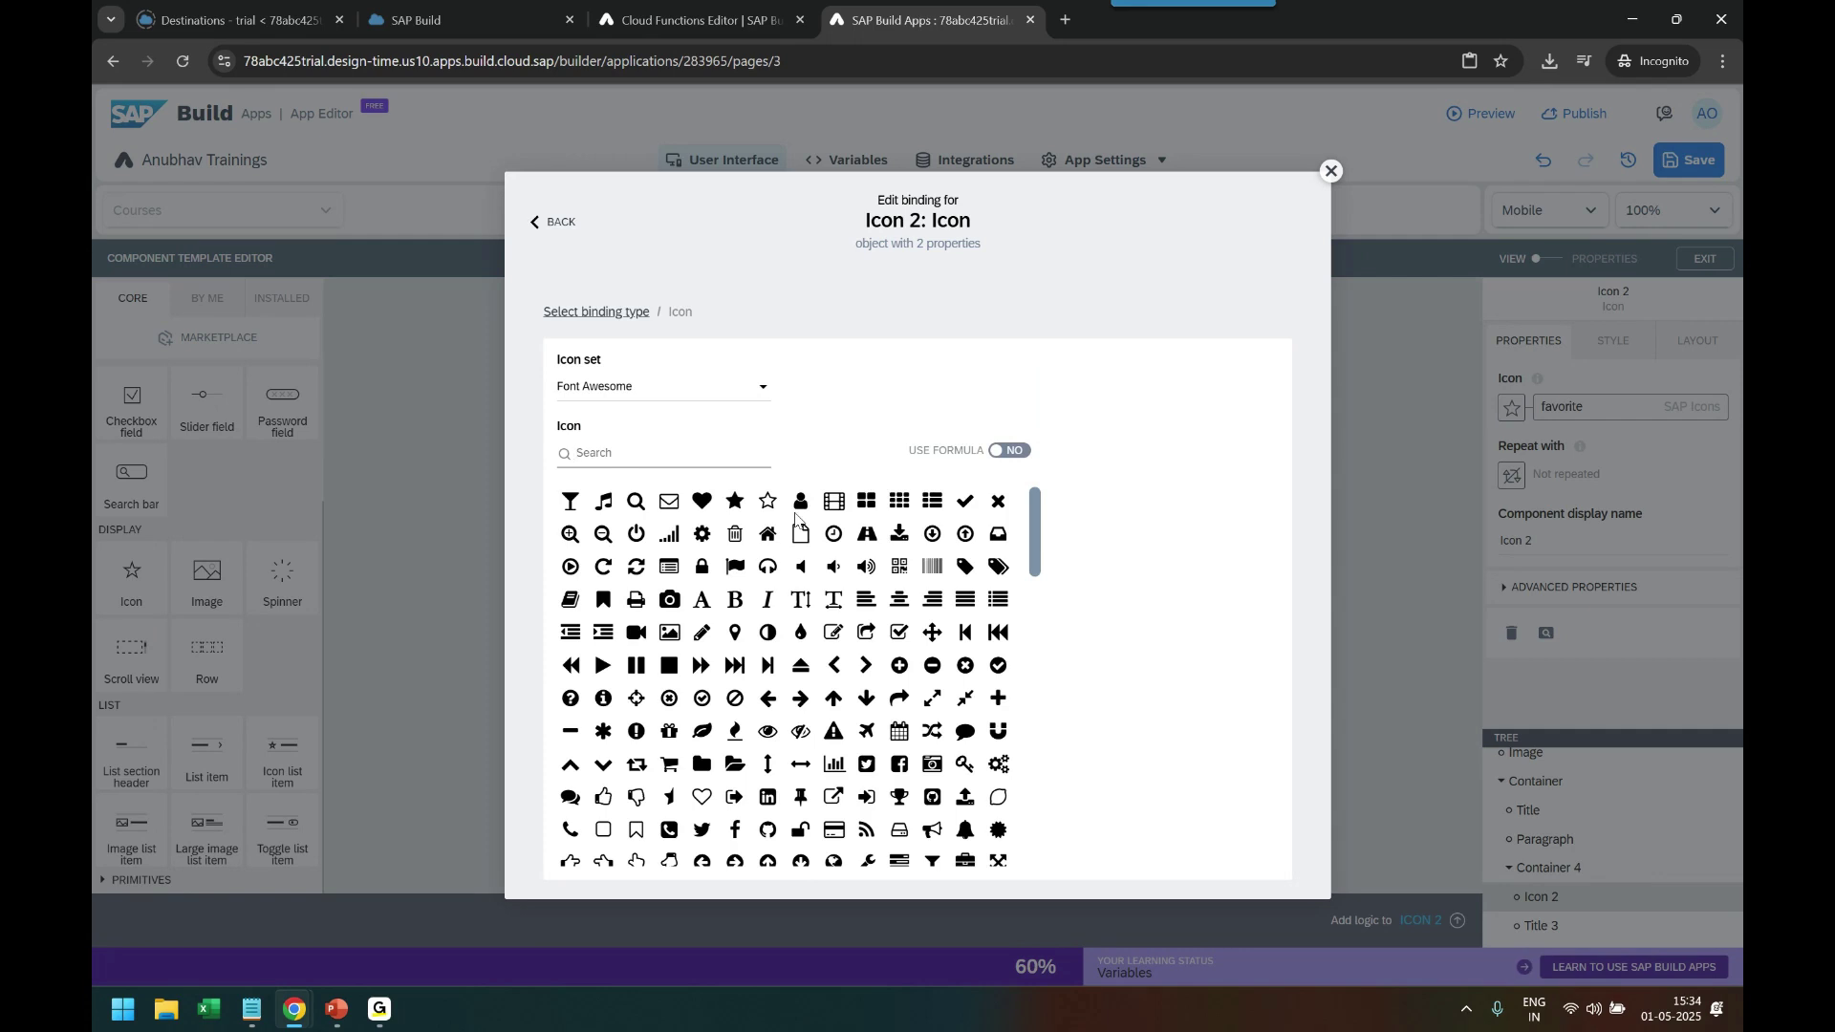
scroll(888, 684, "down", 3)
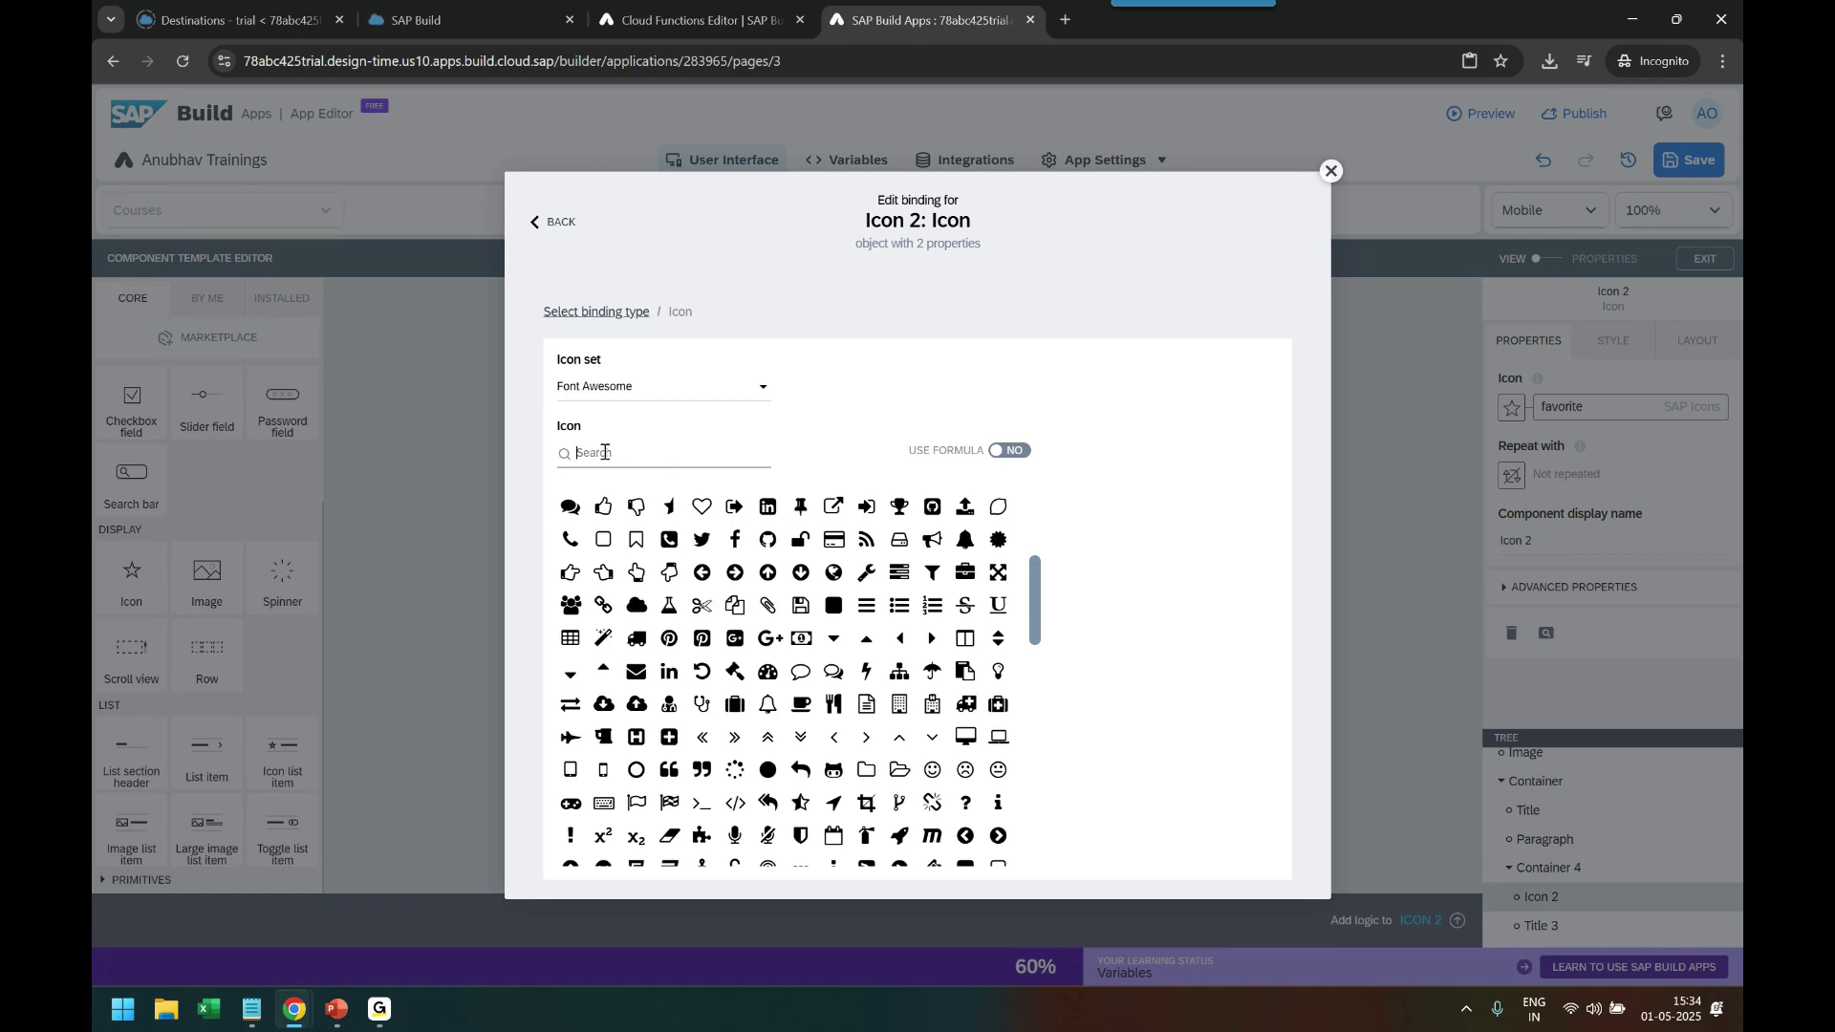
scroll(803, 688, "down", 3)
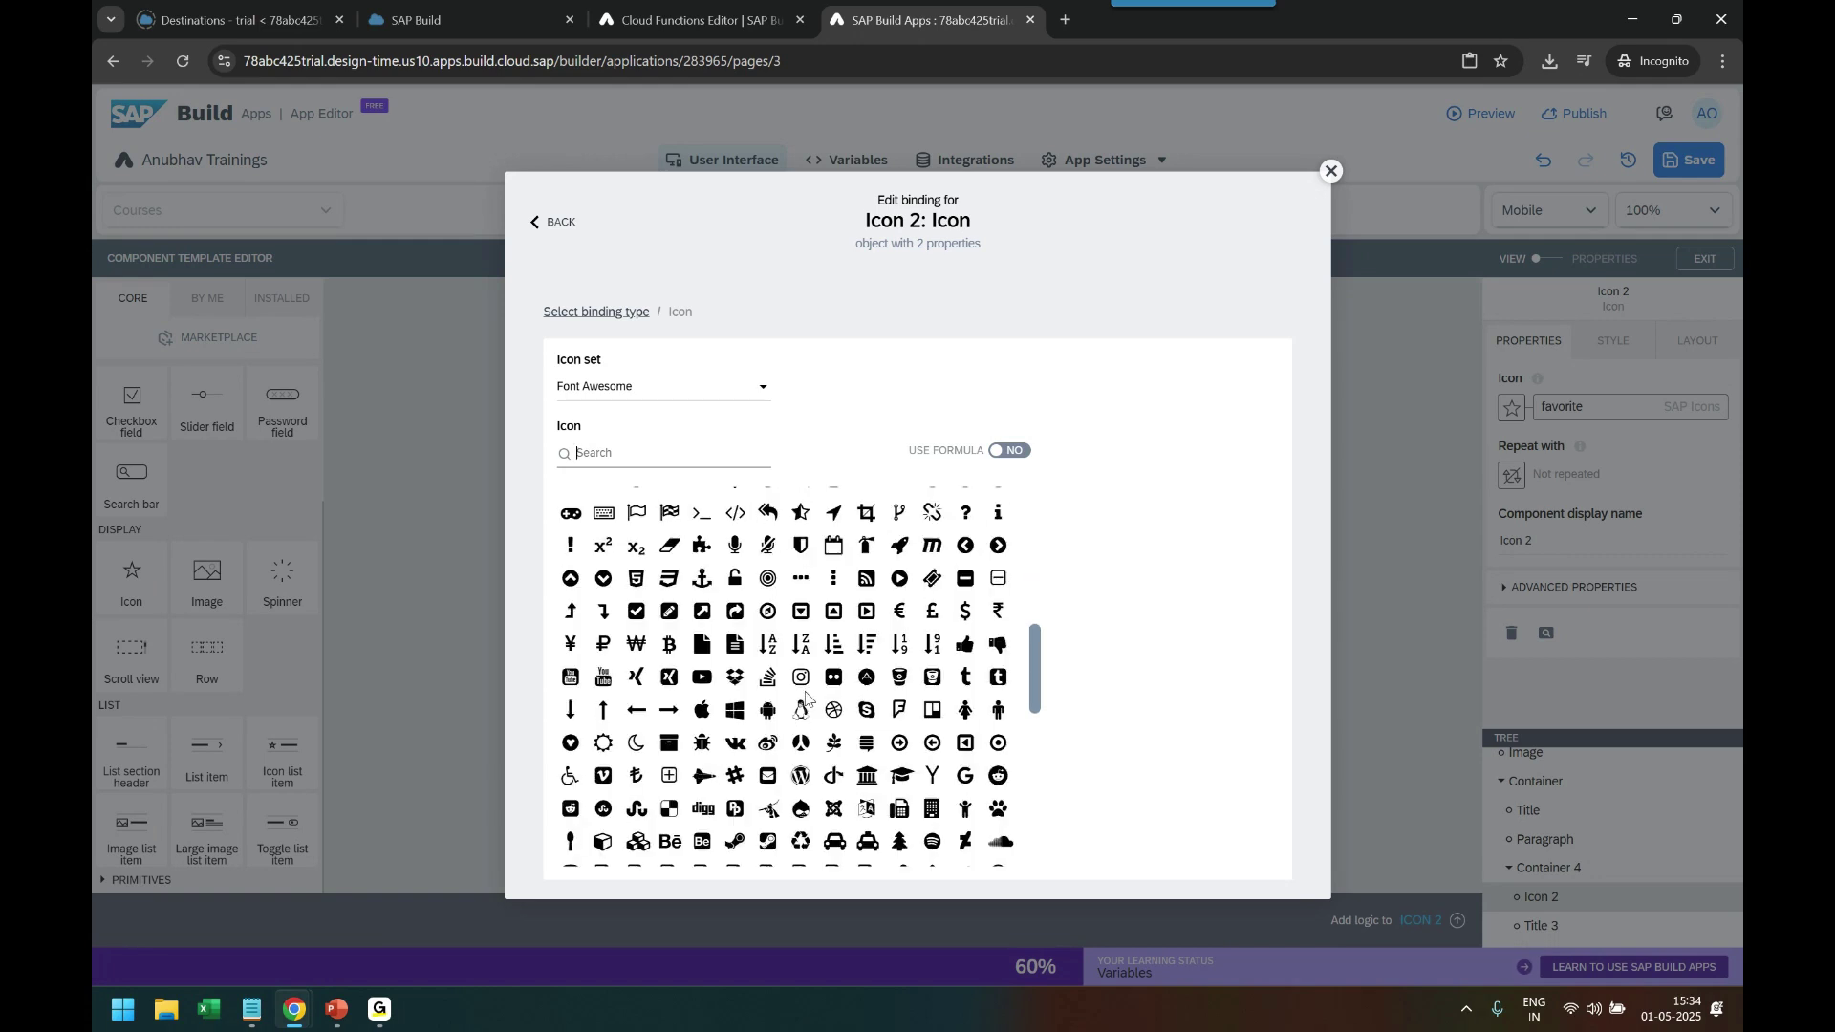
scroll(806, 695, "down", 1)
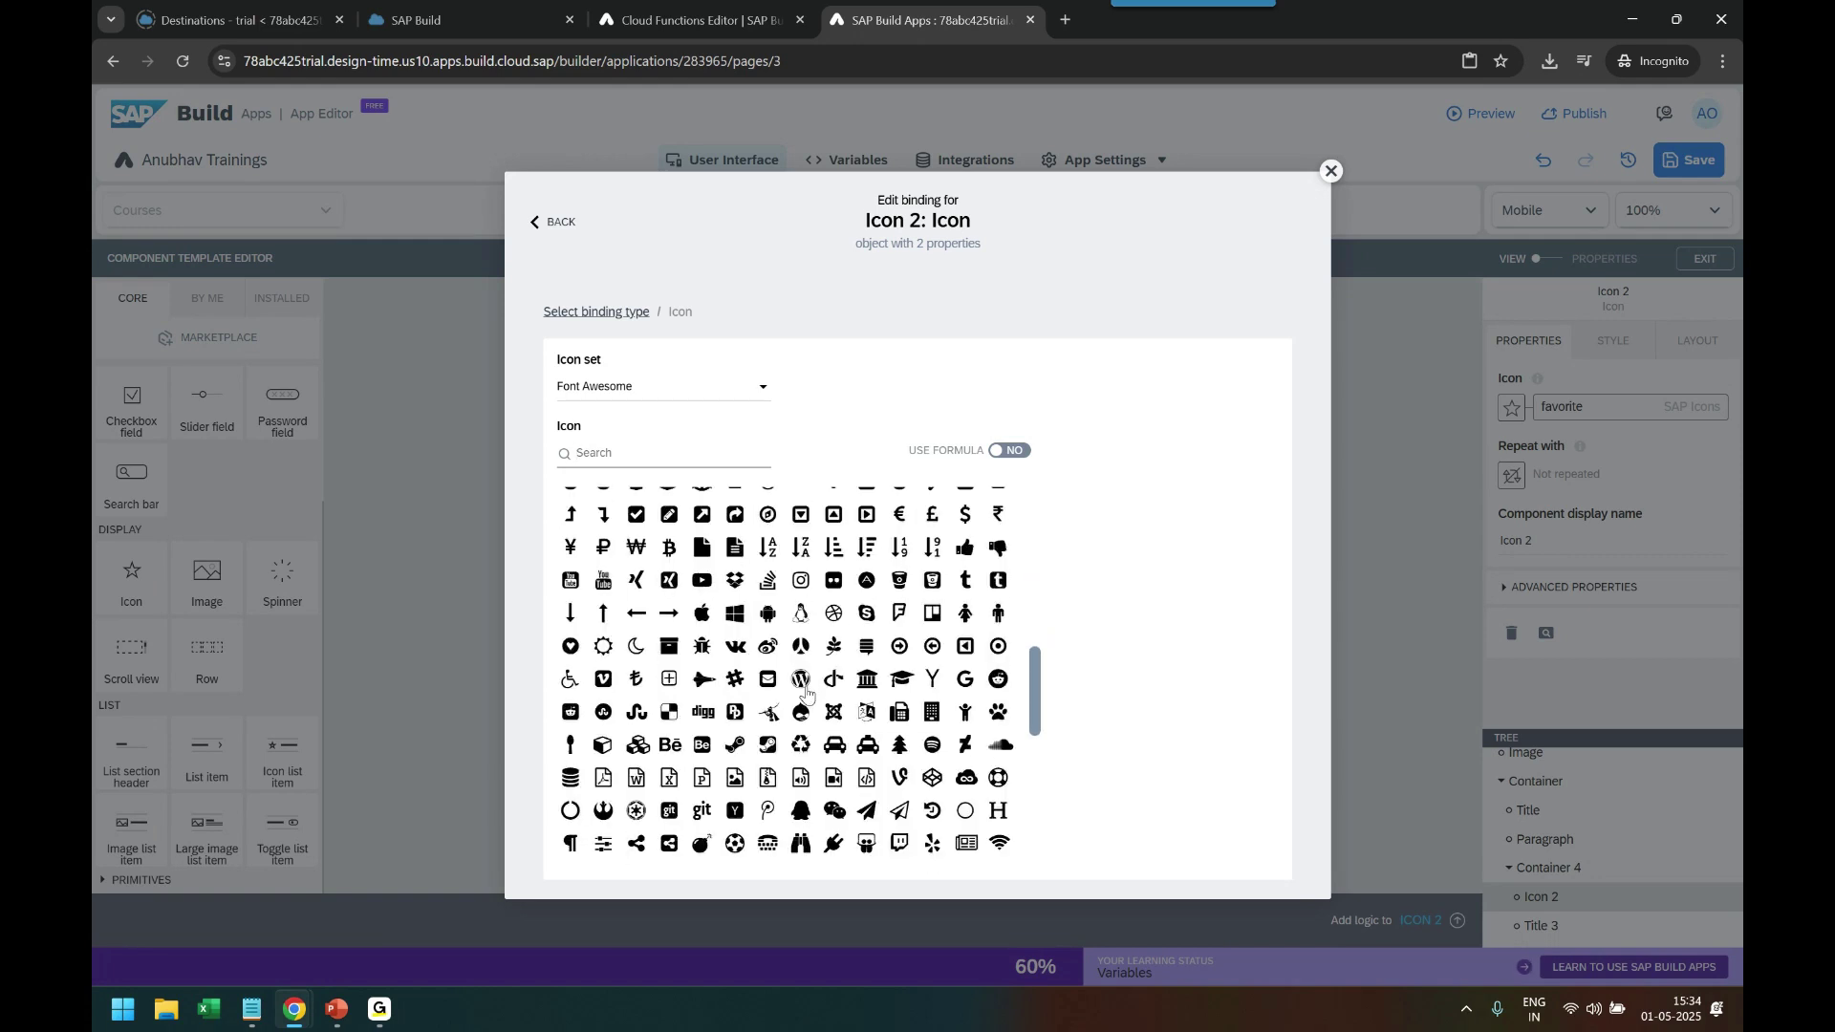
scroll(805, 696, "down", 2)
scroll(711, 702, "down", 1)
scroll(711, 702, "down", 3)
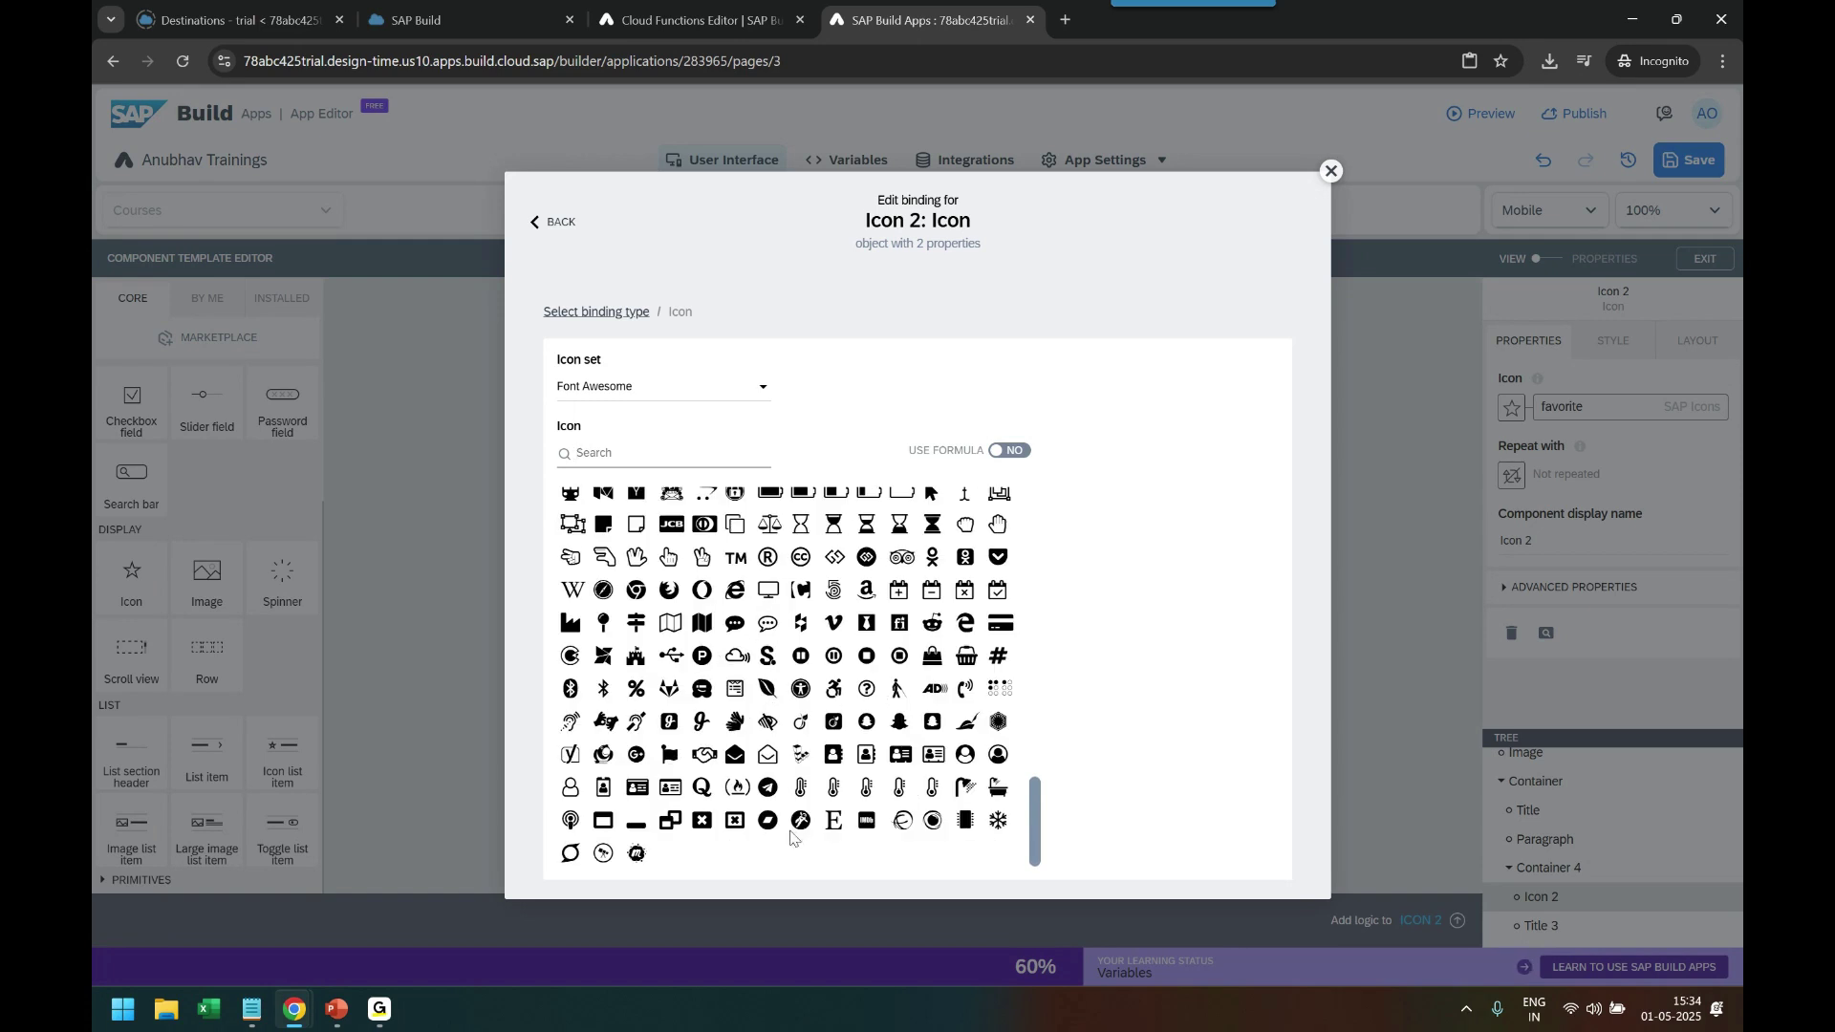
Search the icons for "you" and assign the youtube icon to the icon component
left_click(634, 454)
type("you")
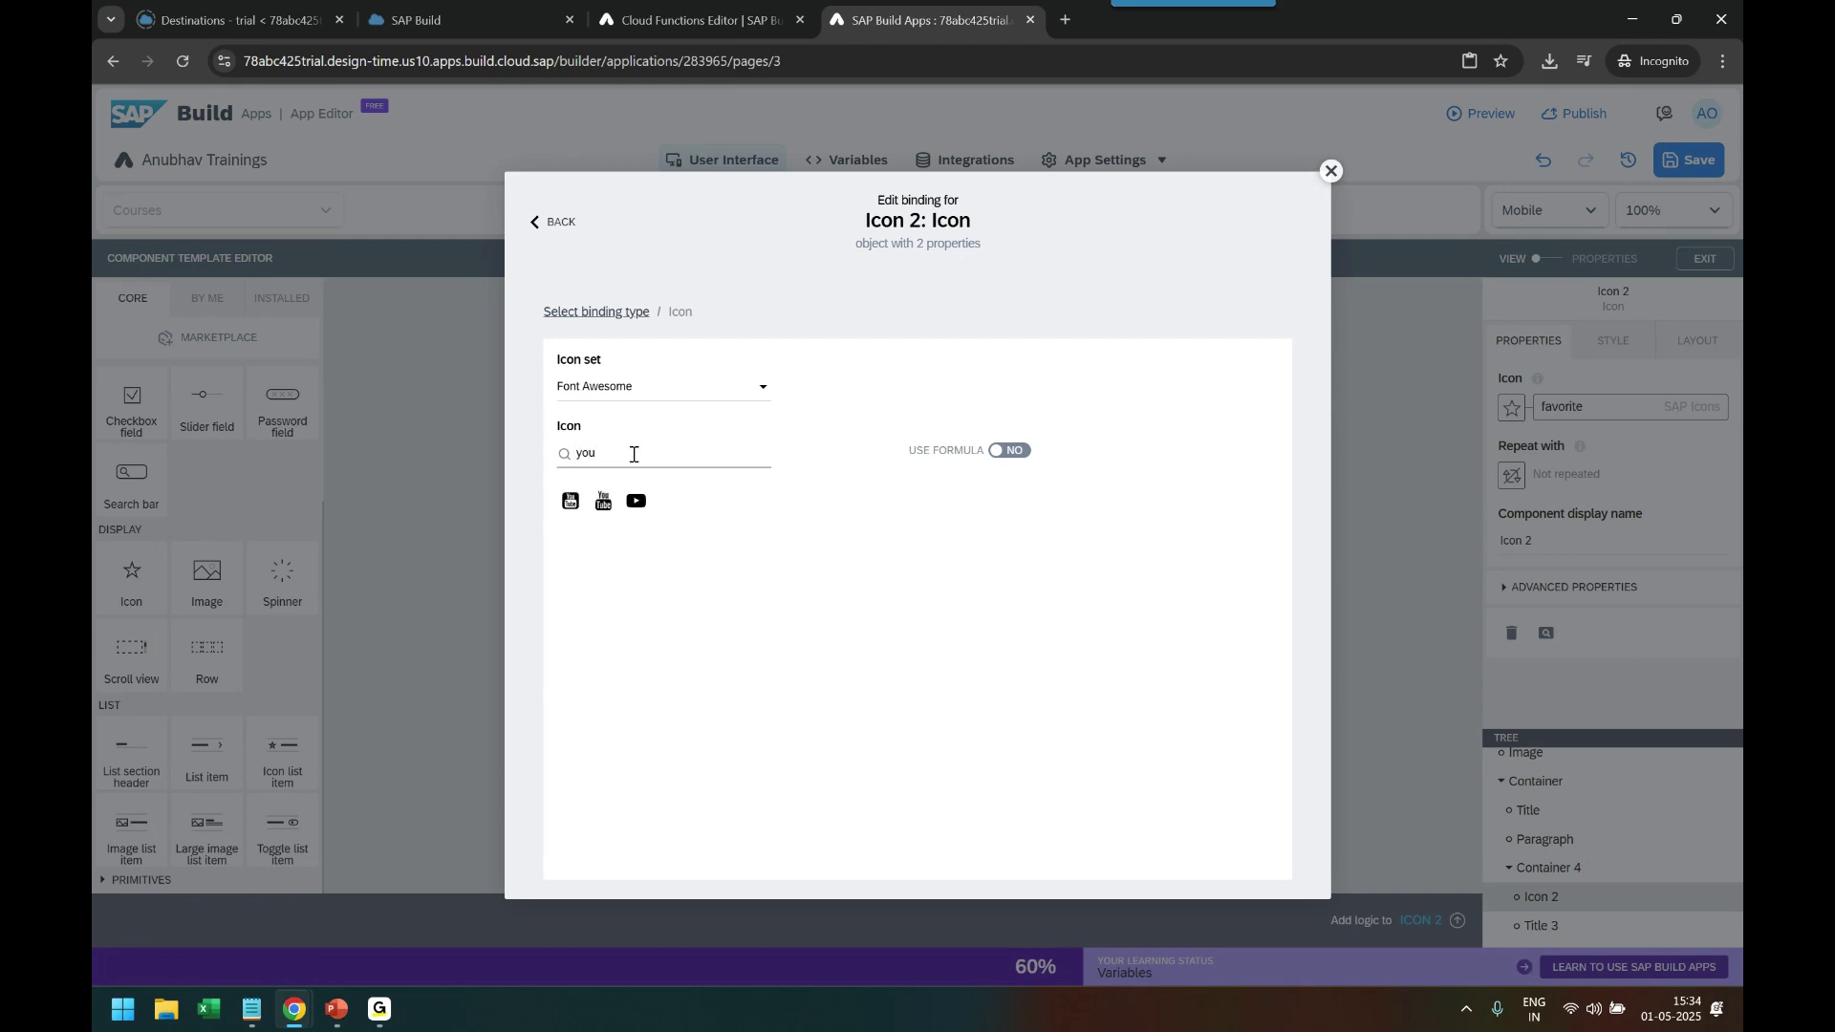
left_click(604, 502)
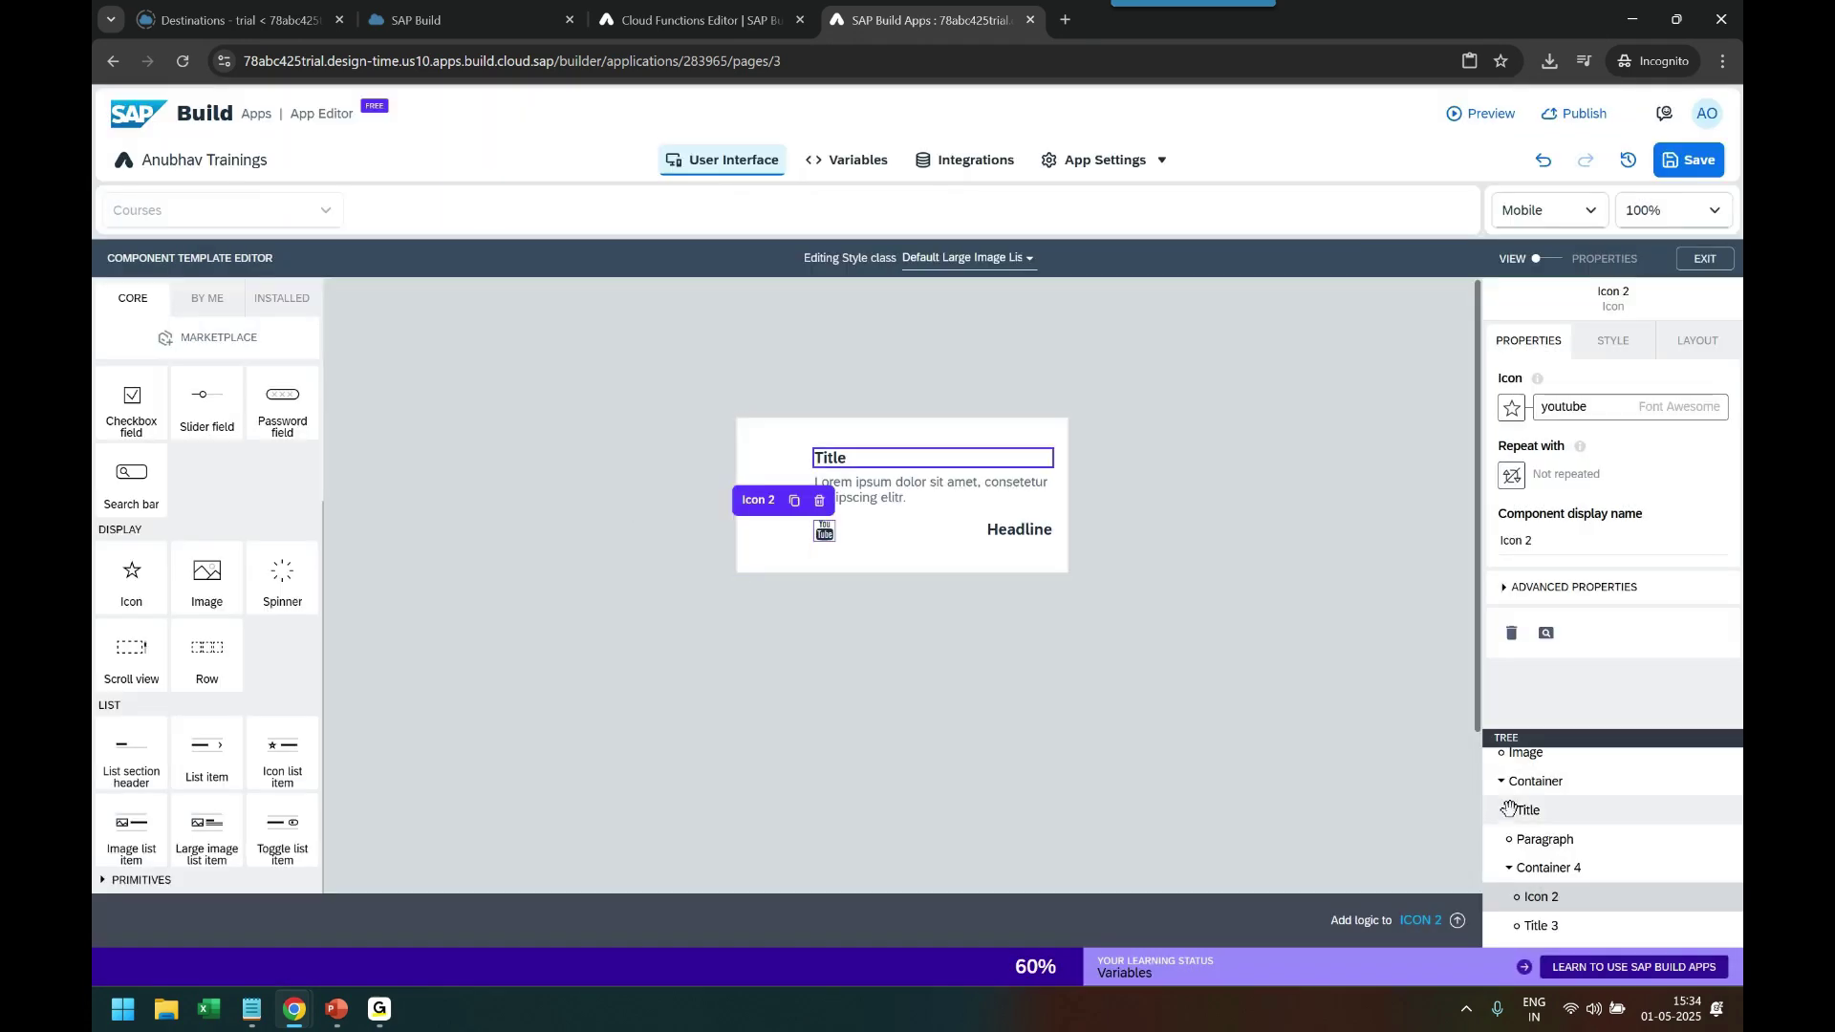
Add a second icon between the YouTube icon and the Headline, and set it to Chart-Tree-Map from SAP Icons
left_click_drag(134, 578, 1562, 919)
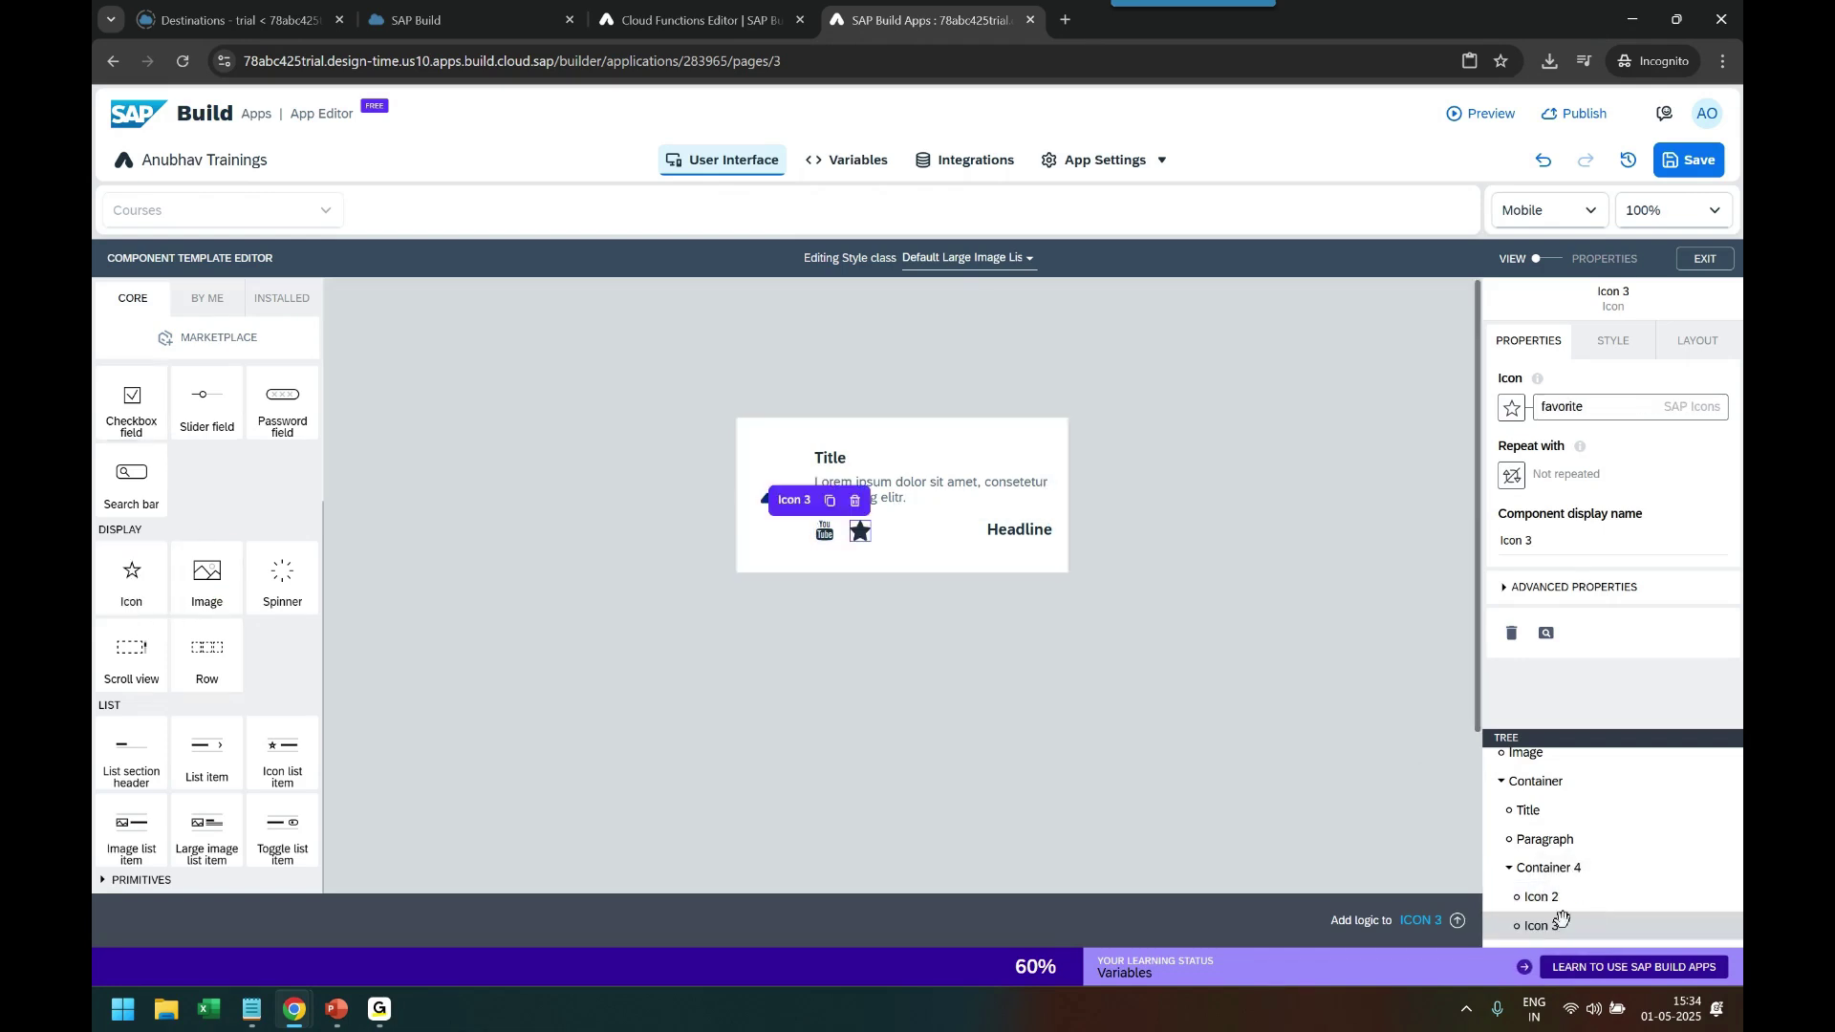
left_click(1511, 407)
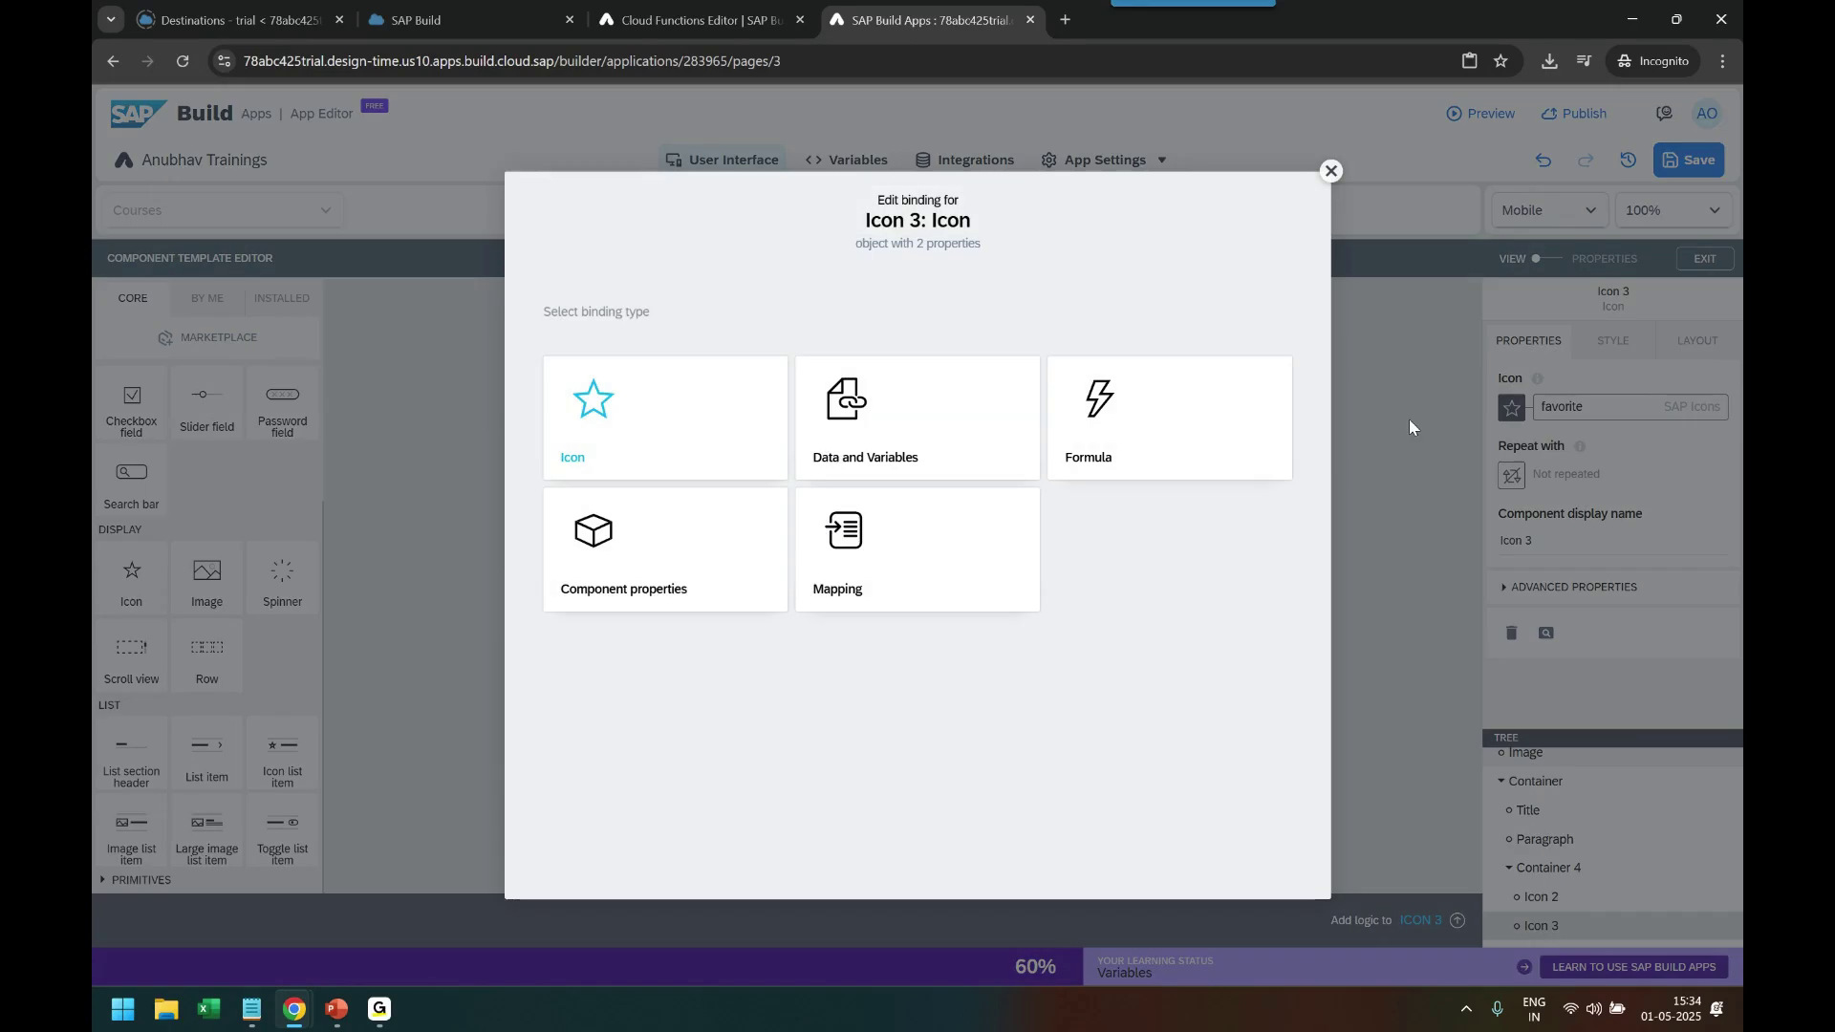
left_click(606, 462)
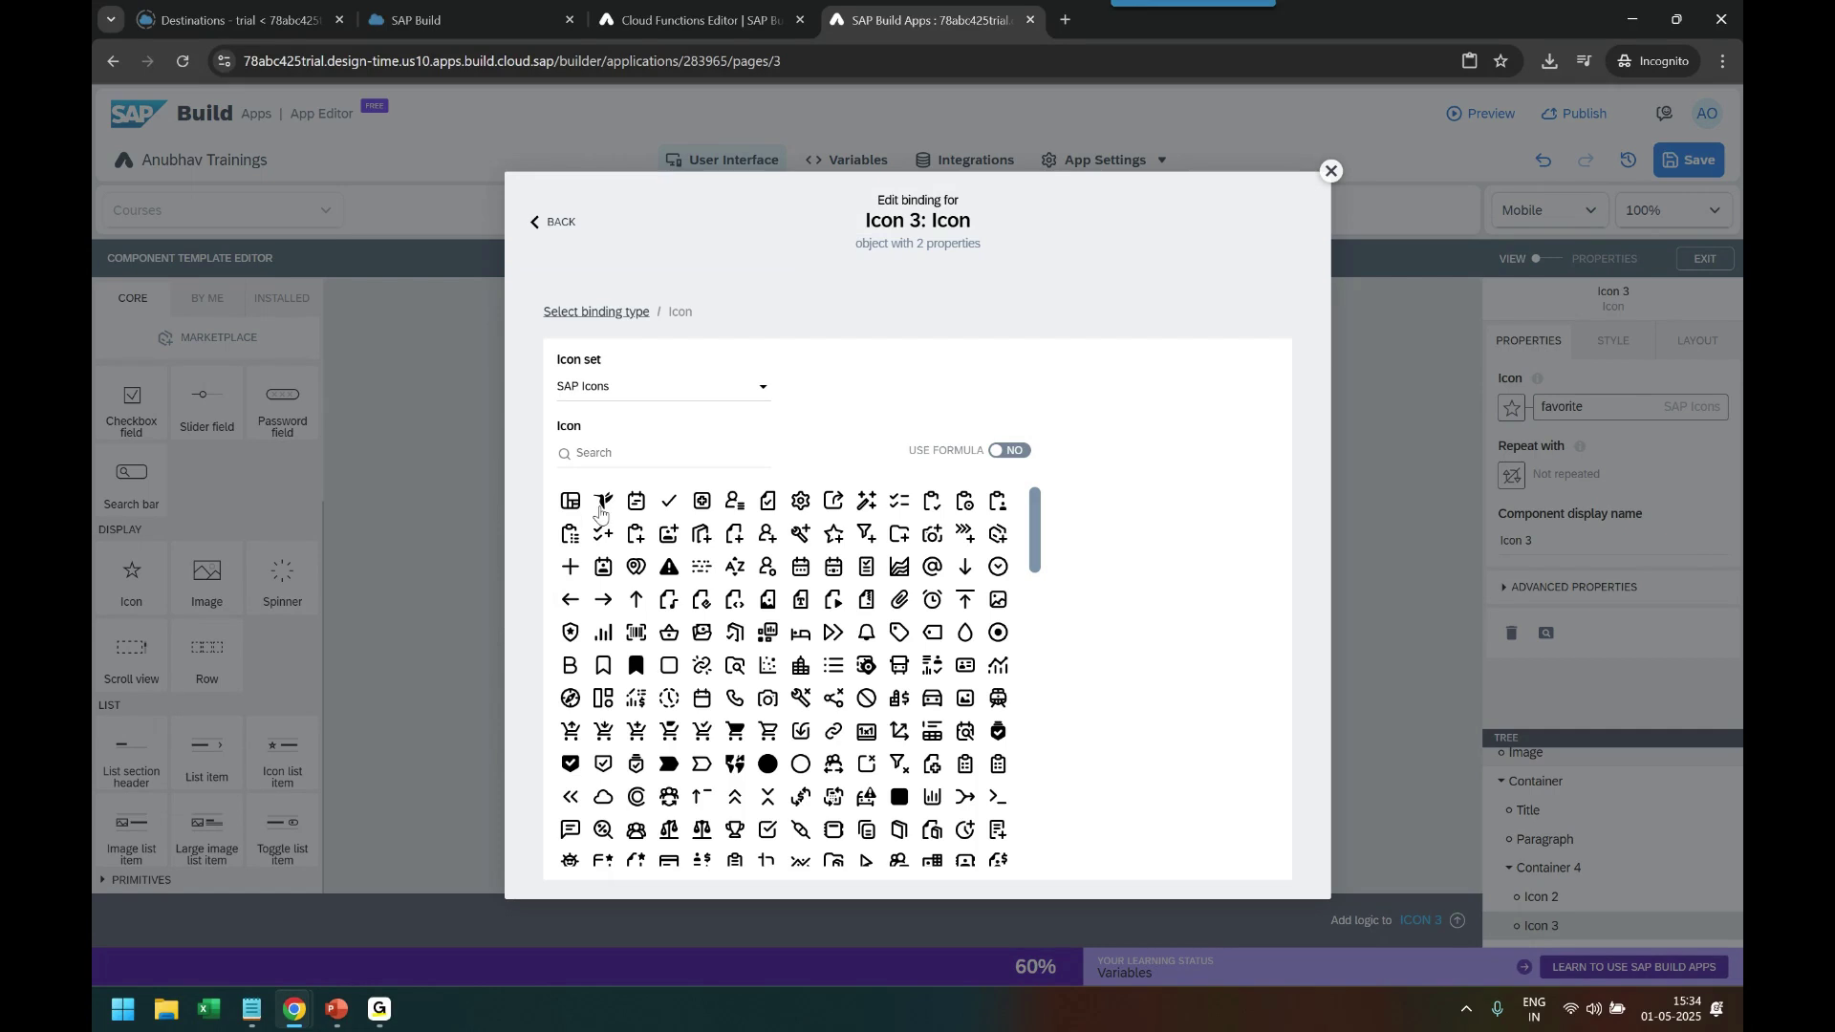
left_click(569, 500)
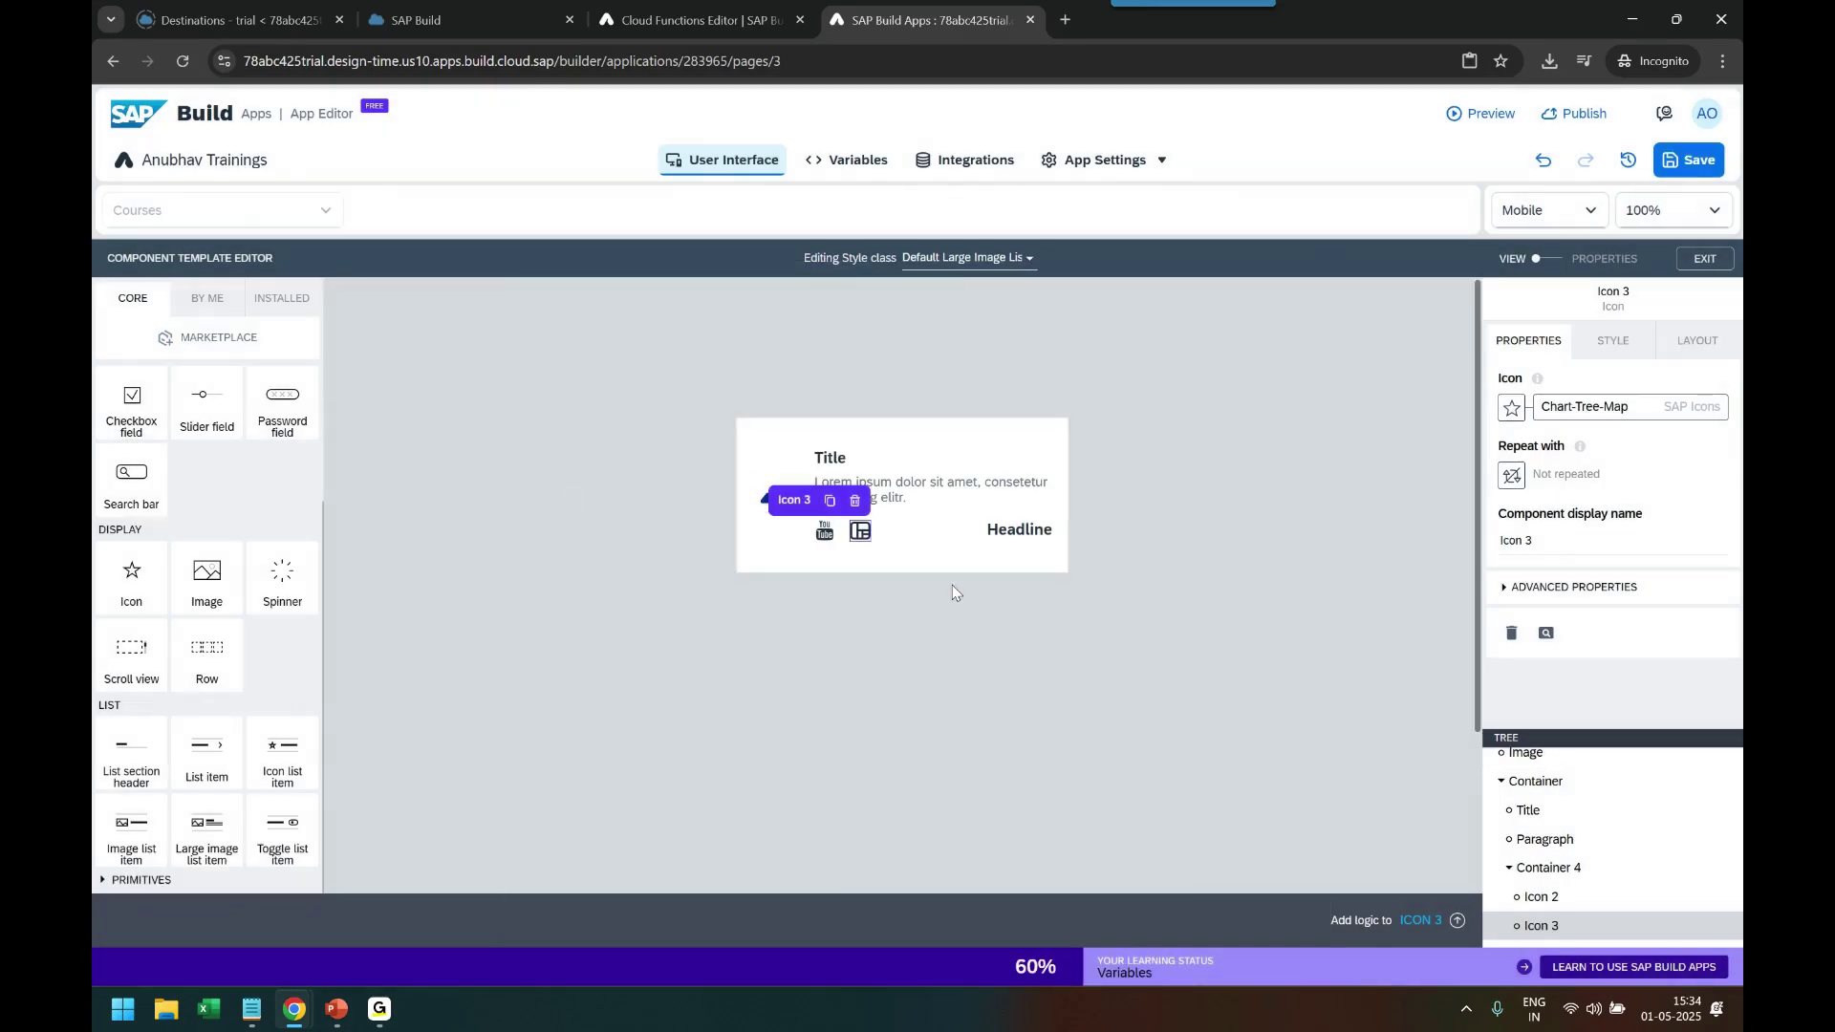
Select the Headline title beside the two icons and save the app
left_click(1002, 540)
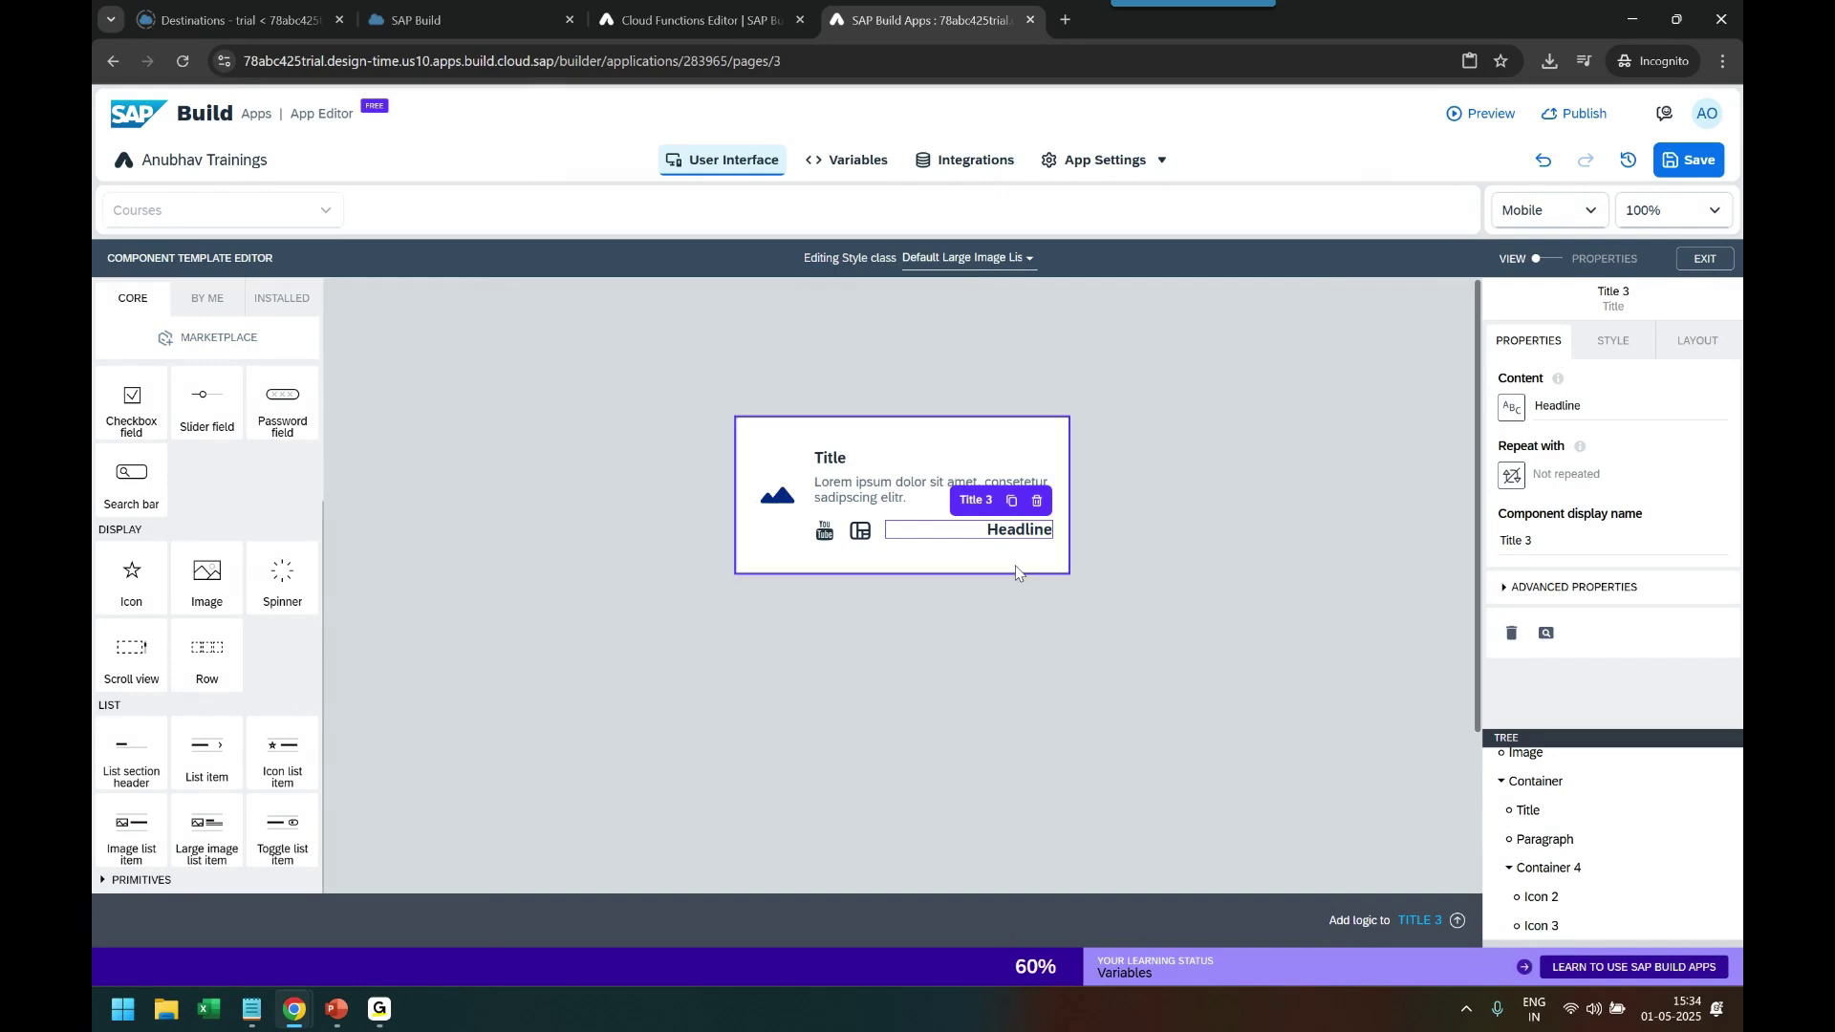
left_click(1695, 176)
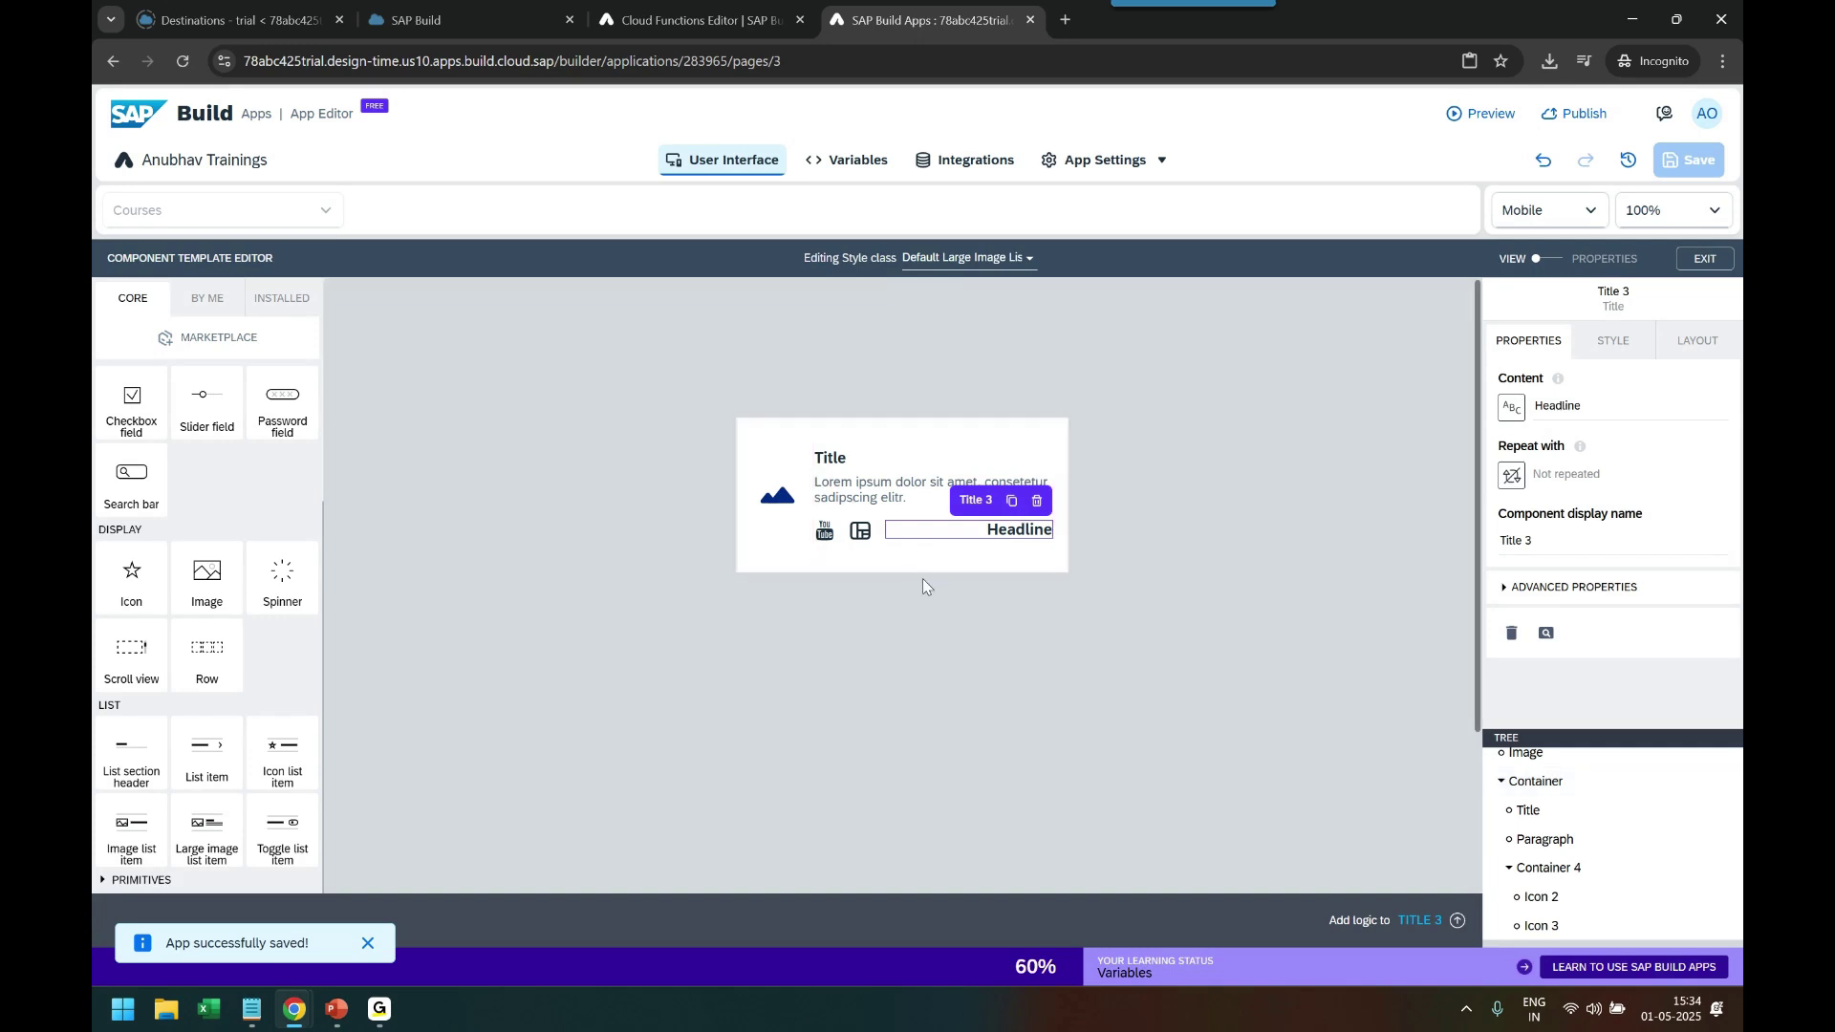
Enable the shadow on the whole large image list item and set its shadow size to Large
left_click(947, 567)
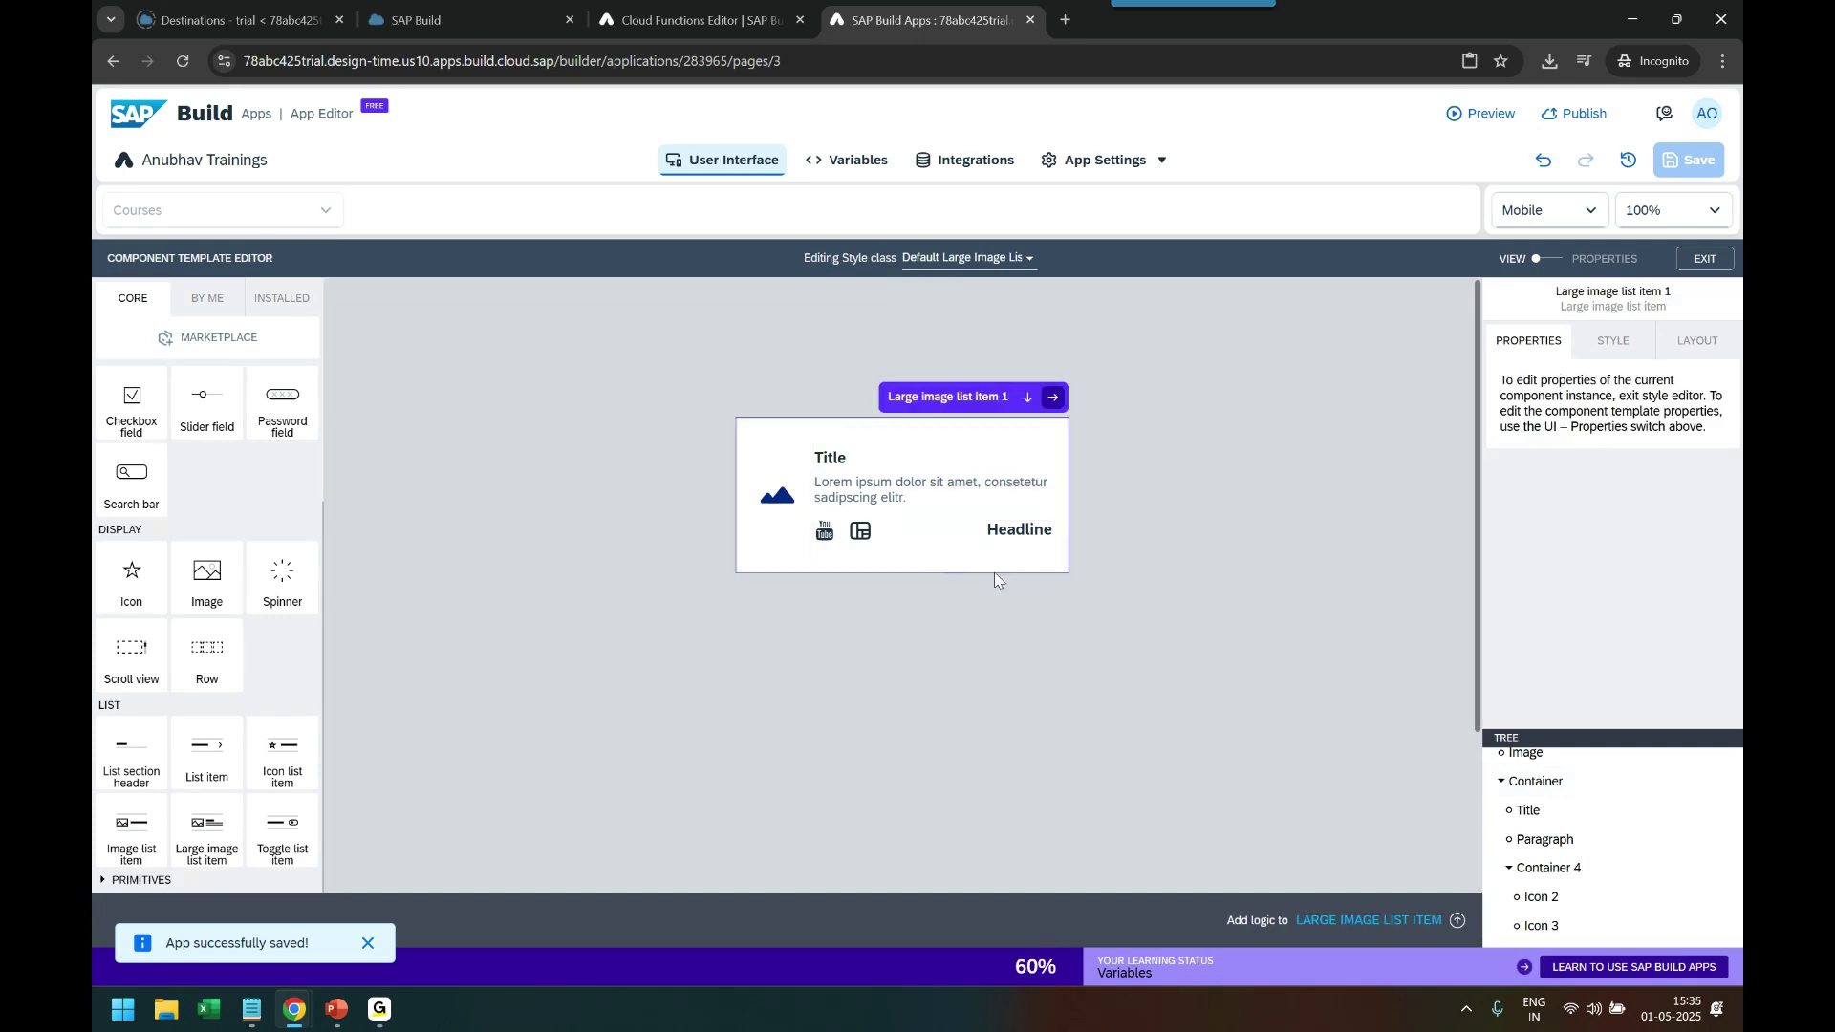
left_click(1613, 340)
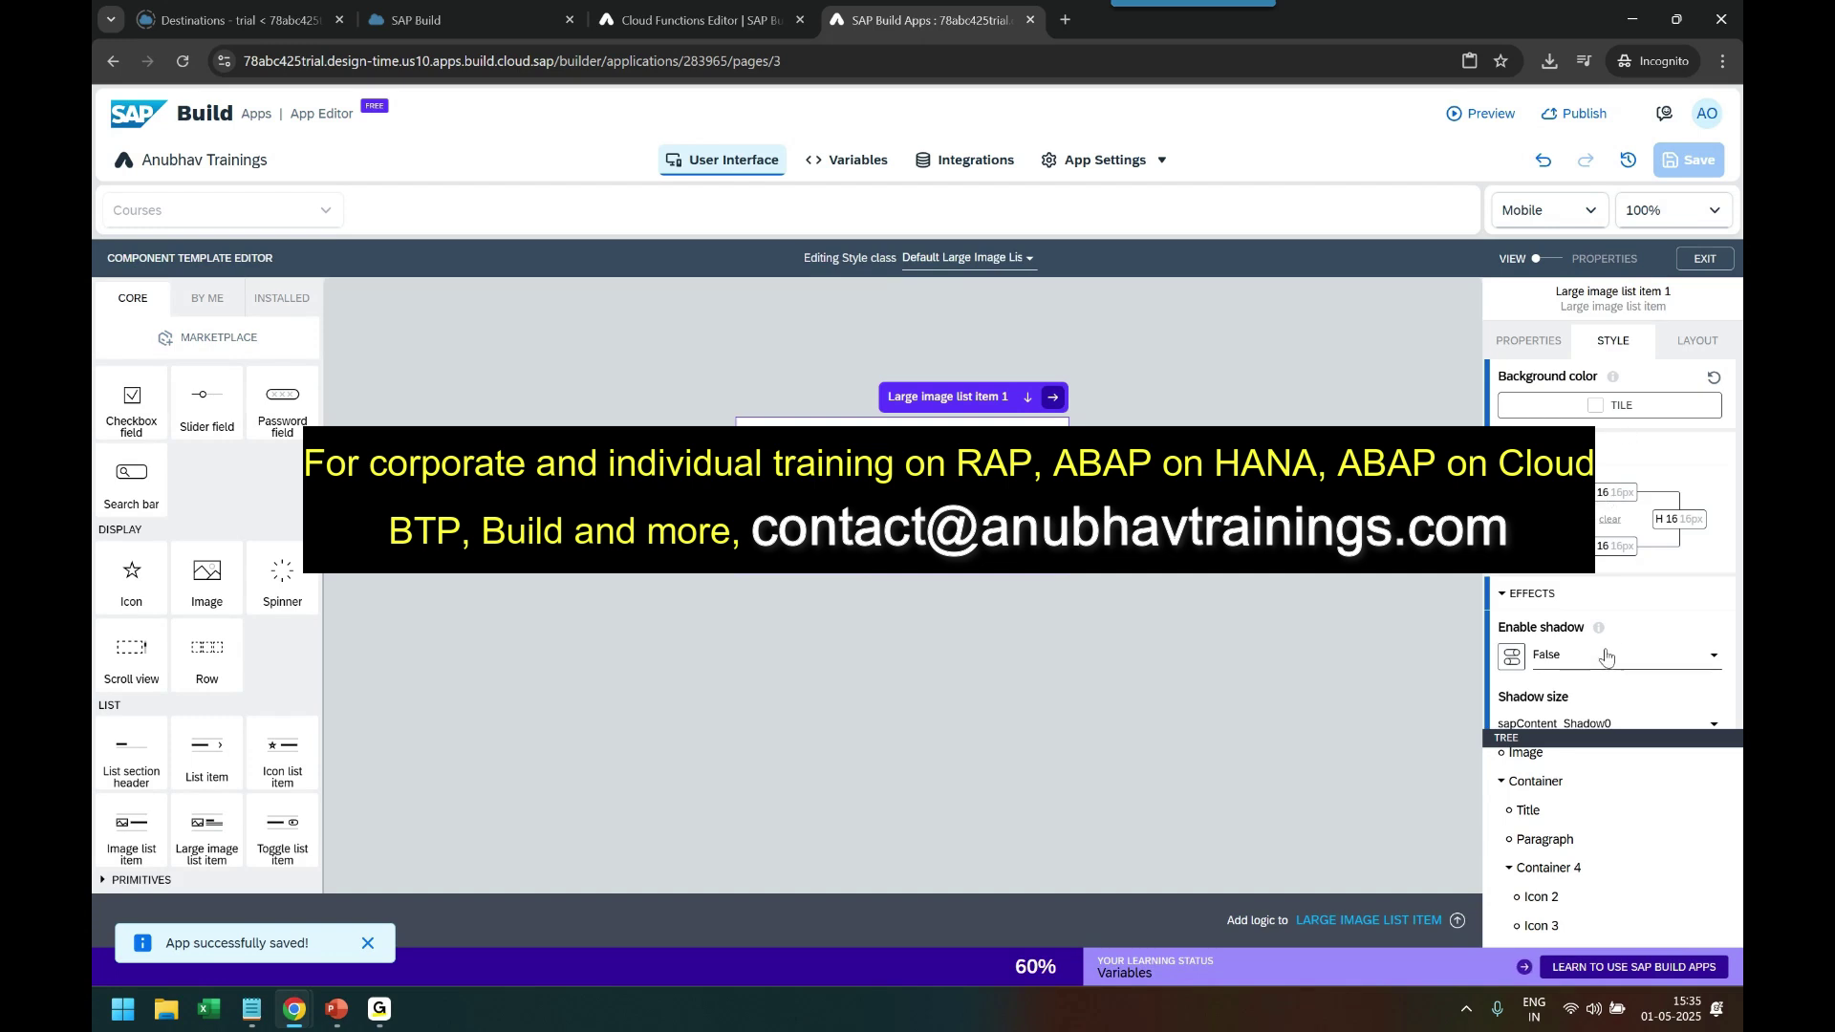
scroll(1615, 658, "down", 3)
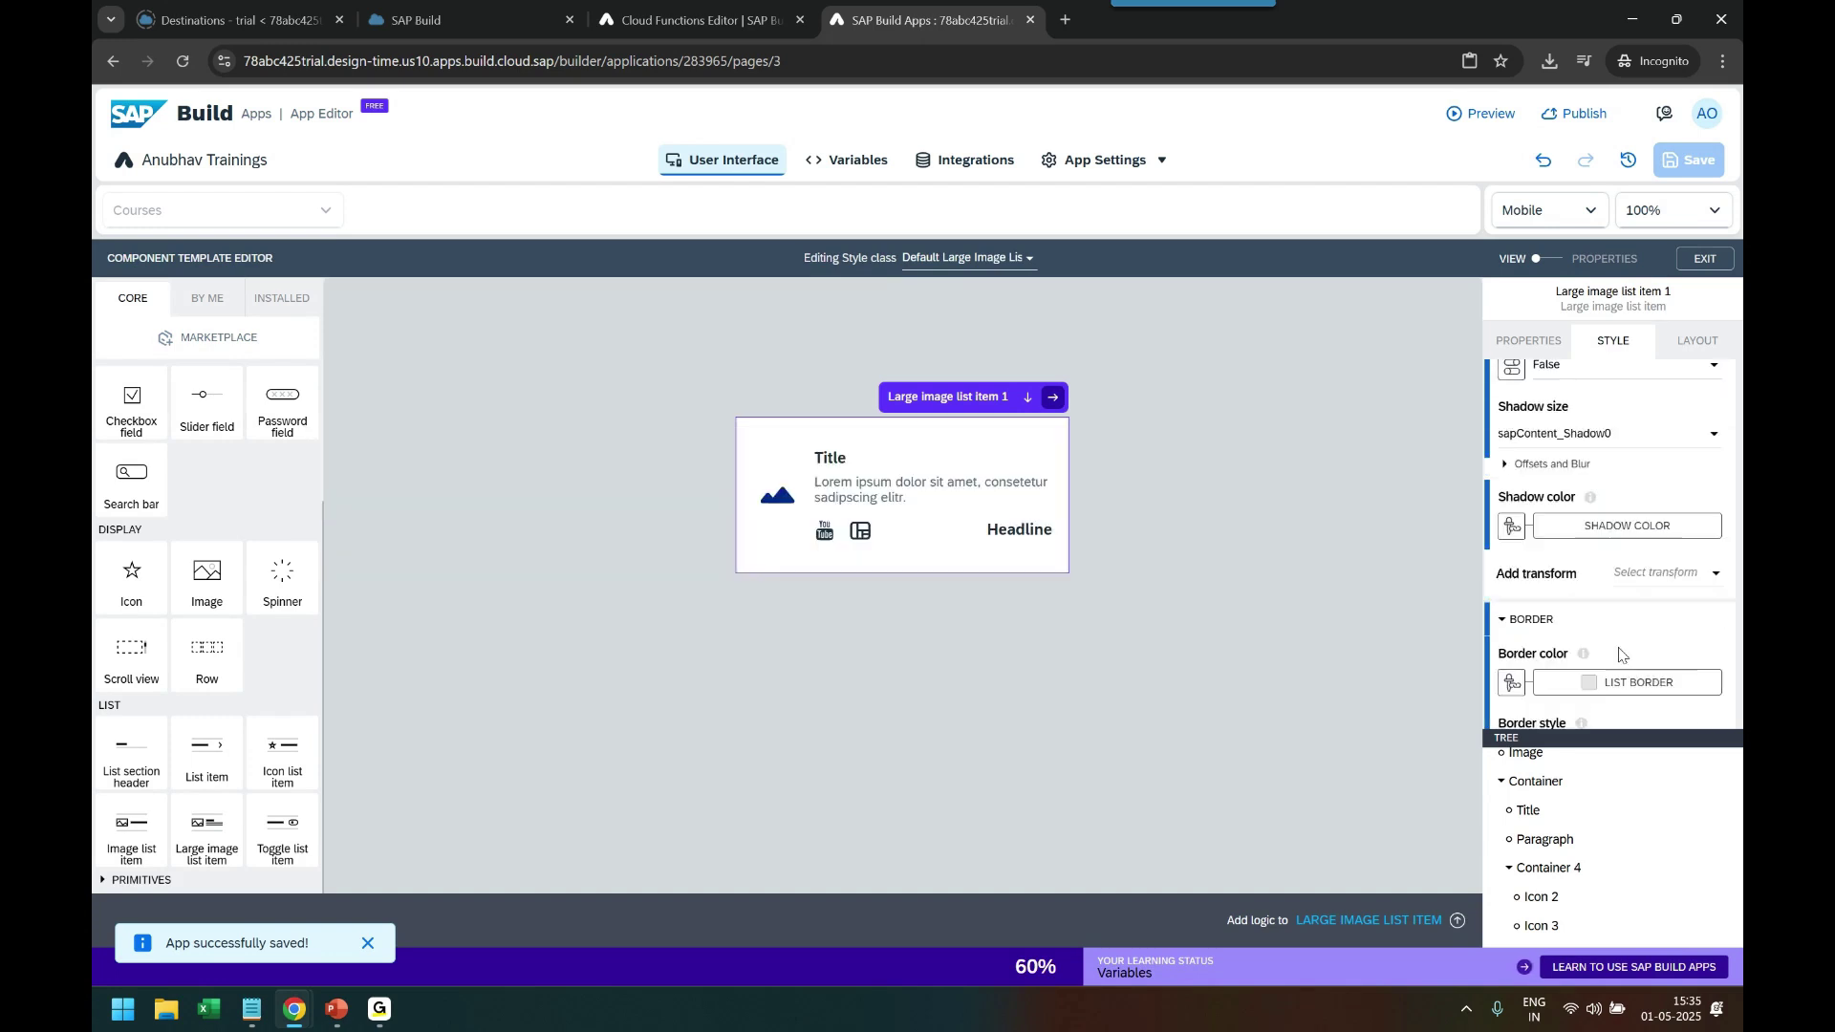
scroll(1575, 472, "up", 1)
left_click(1576, 472)
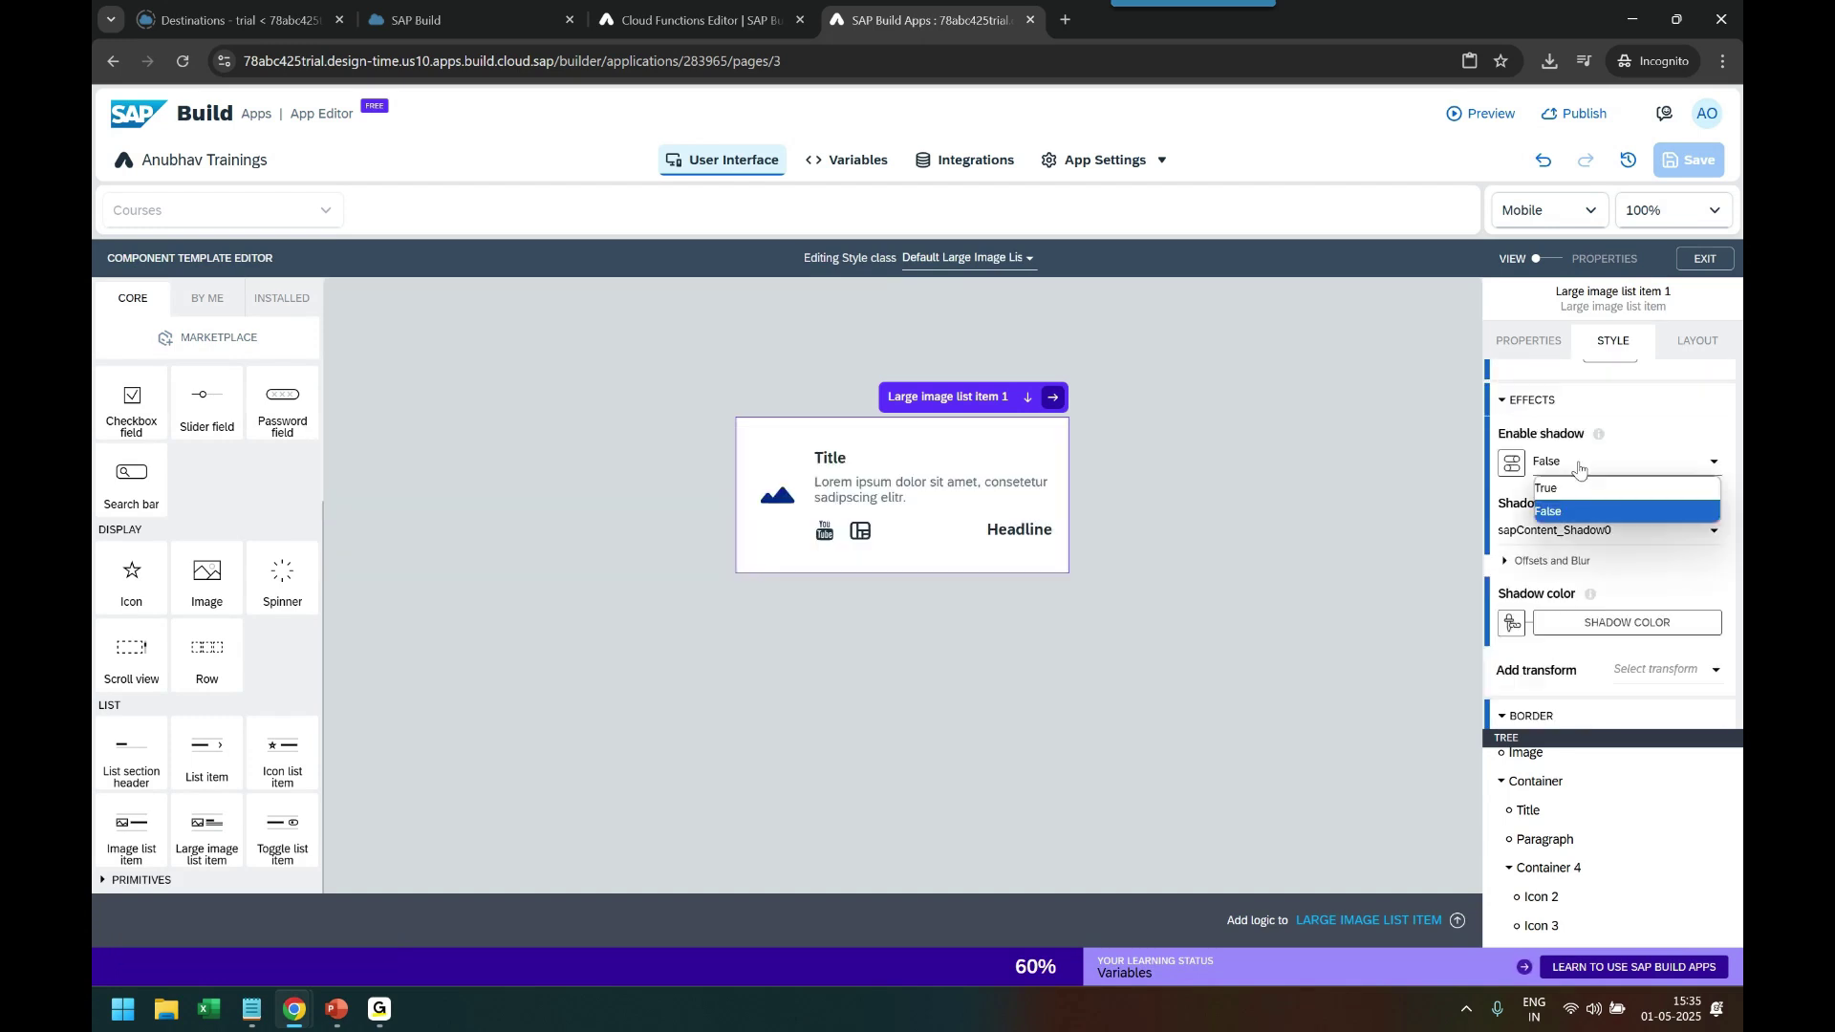
left_click(1575, 502)
left_click(1566, 535)
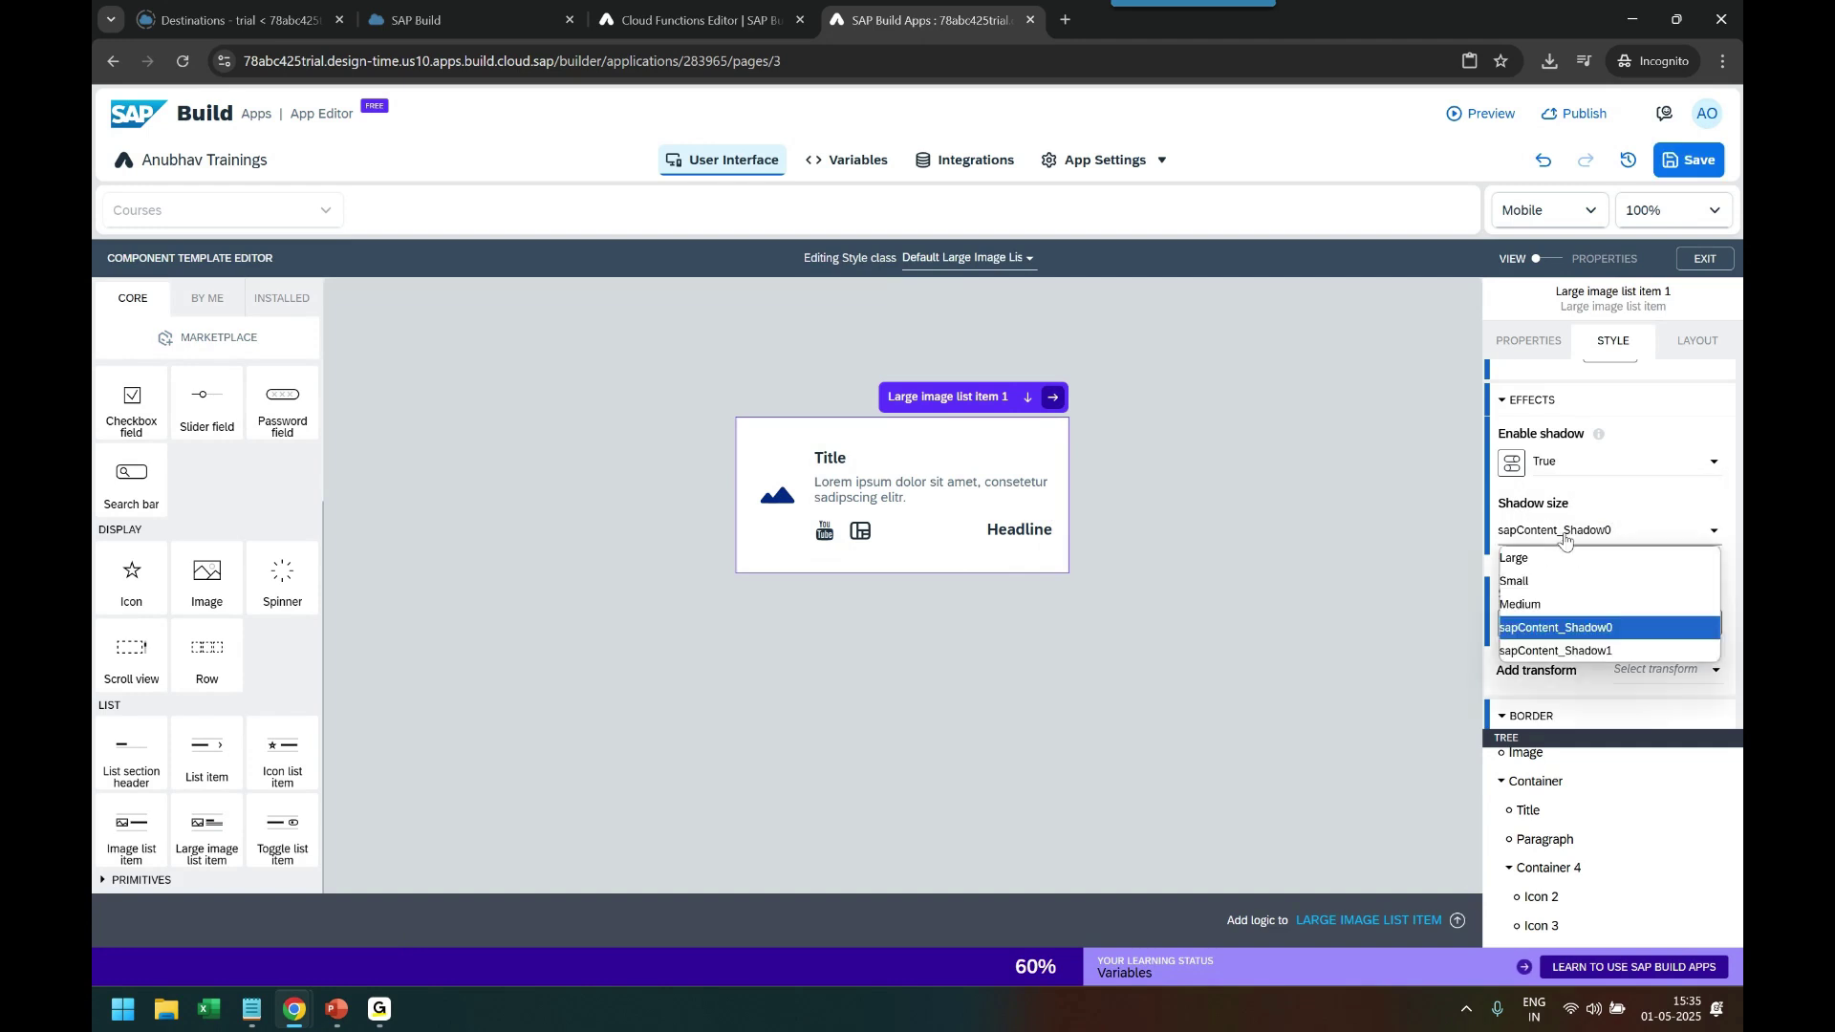
left_click(1548, 558)
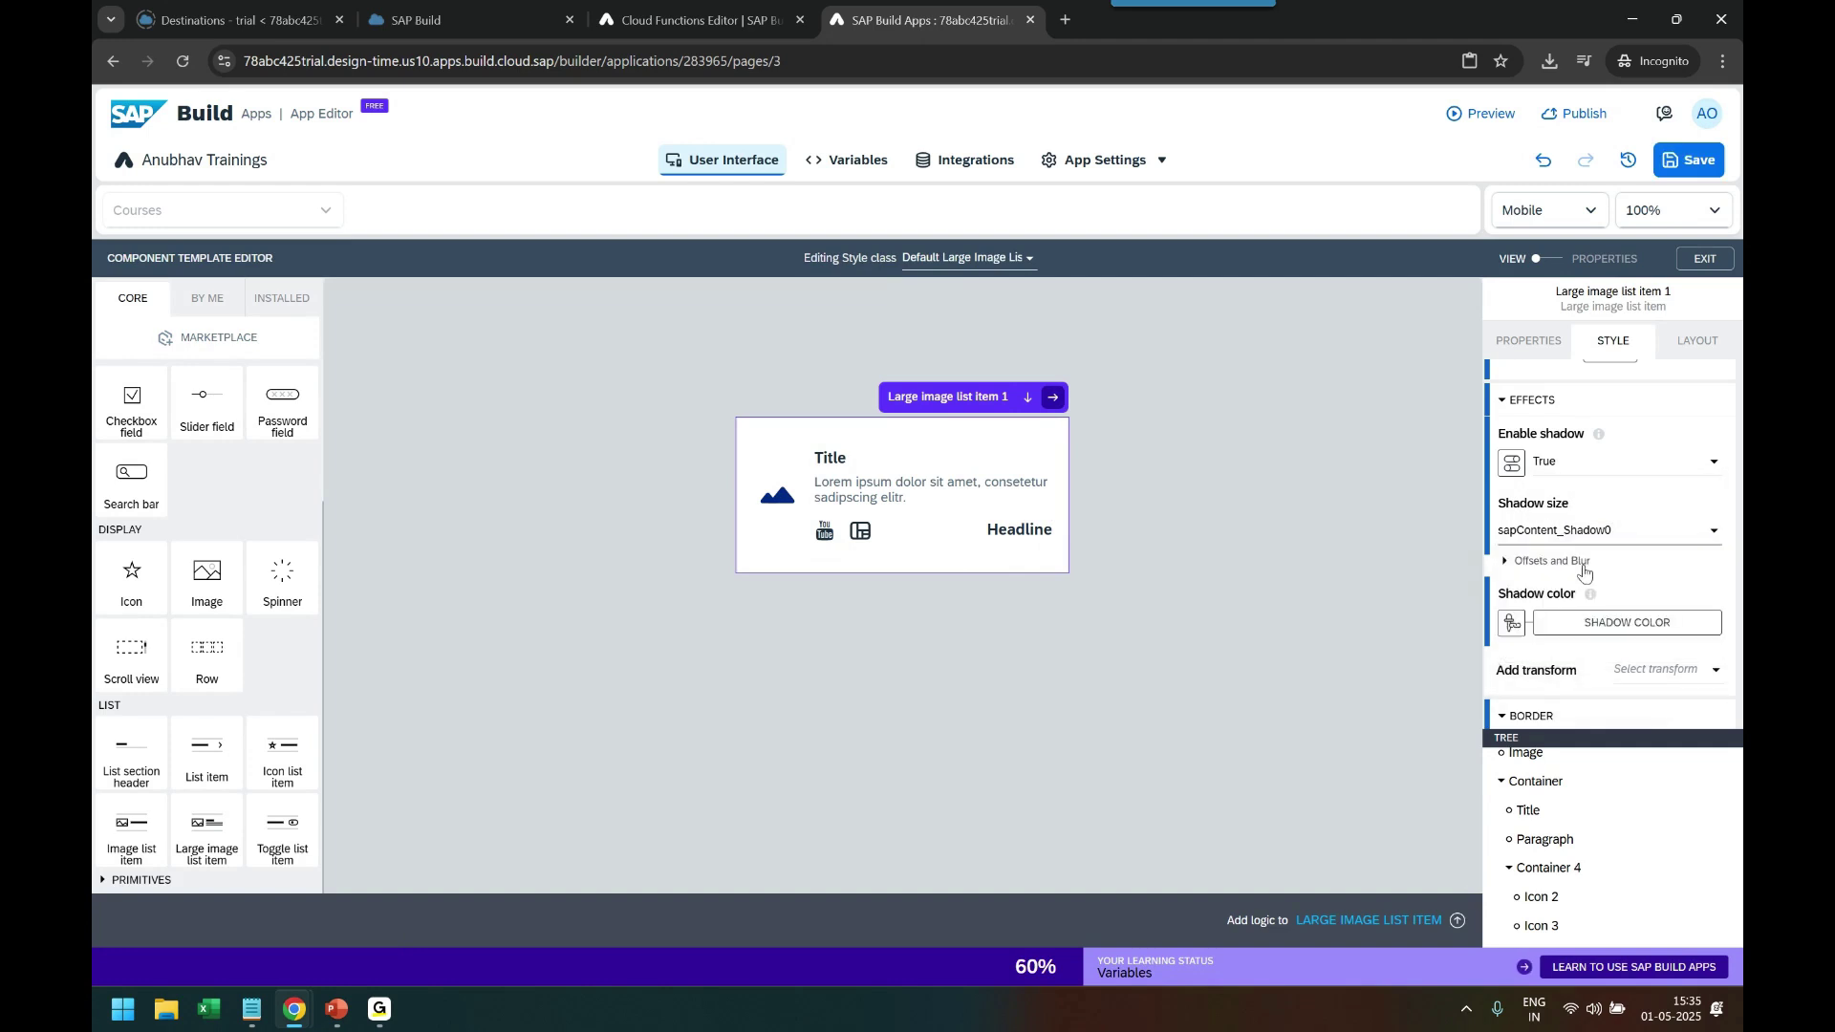
Try the Text and Icon palette colors for the large image list item's border
scroll(1644, 629, "down", 1)
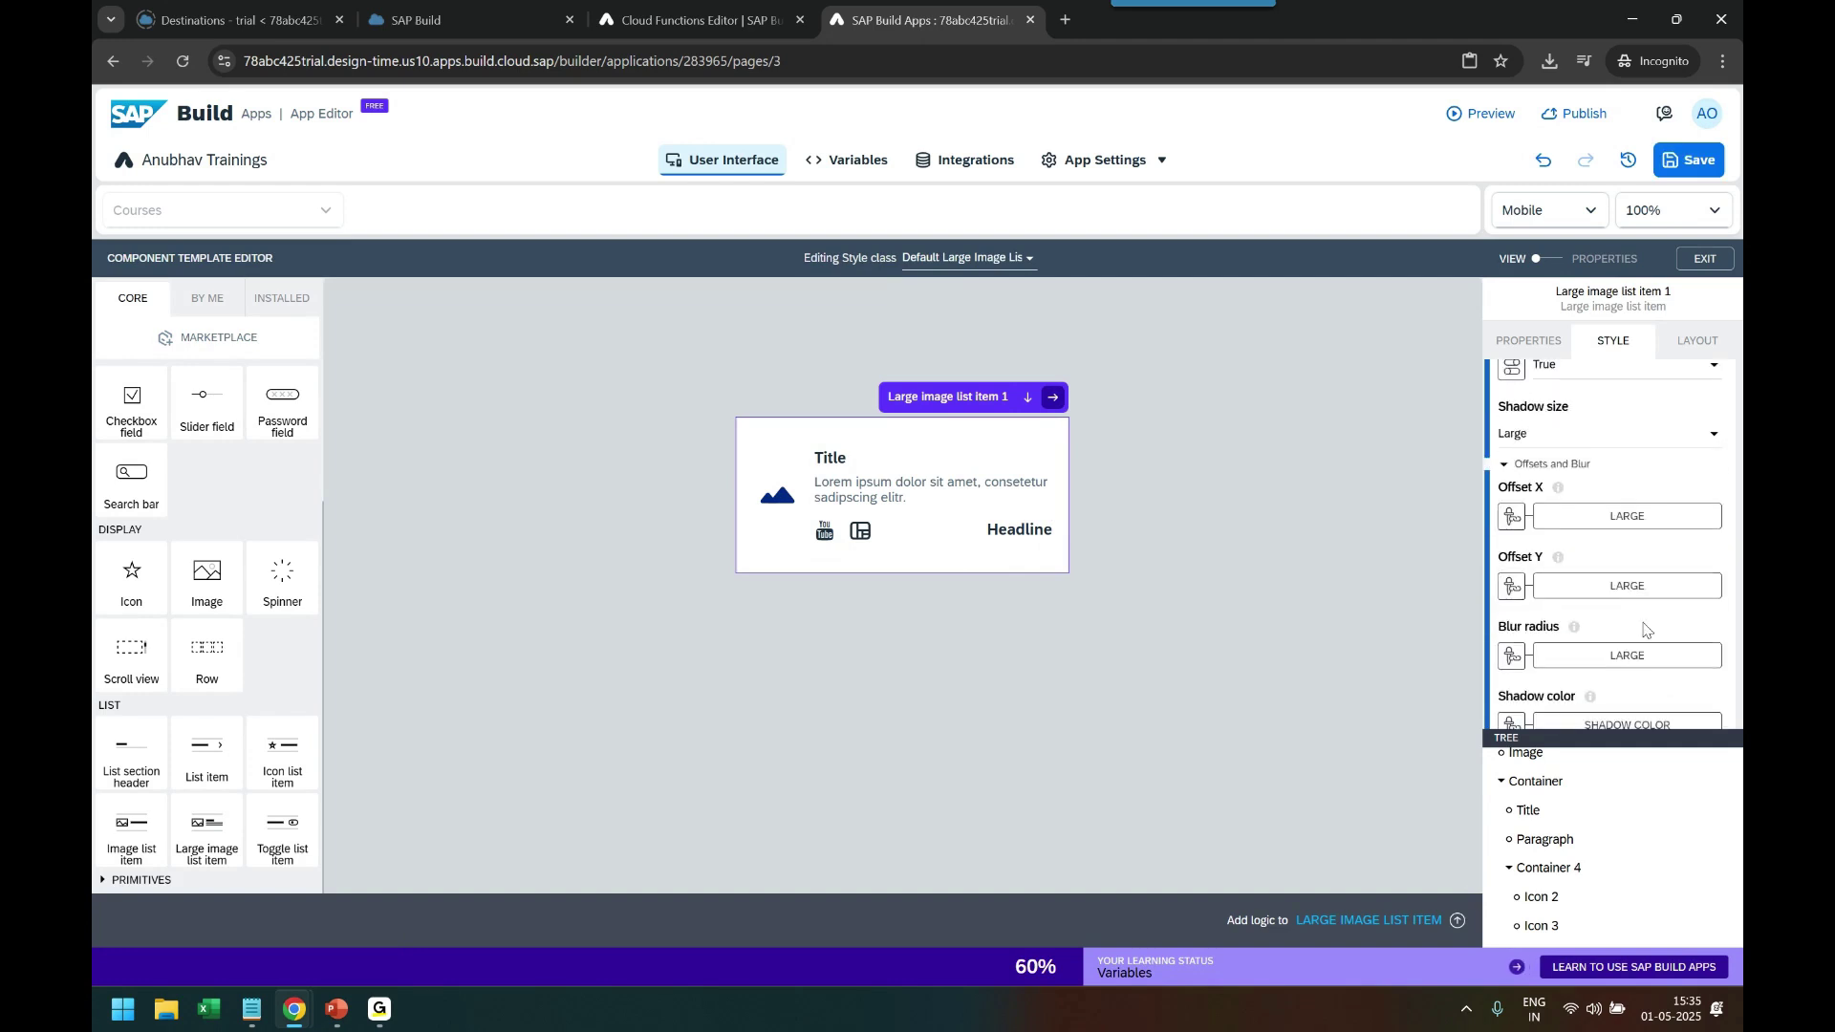
scroll(1625, 593, "down", 4)
left_click(1605, 513)
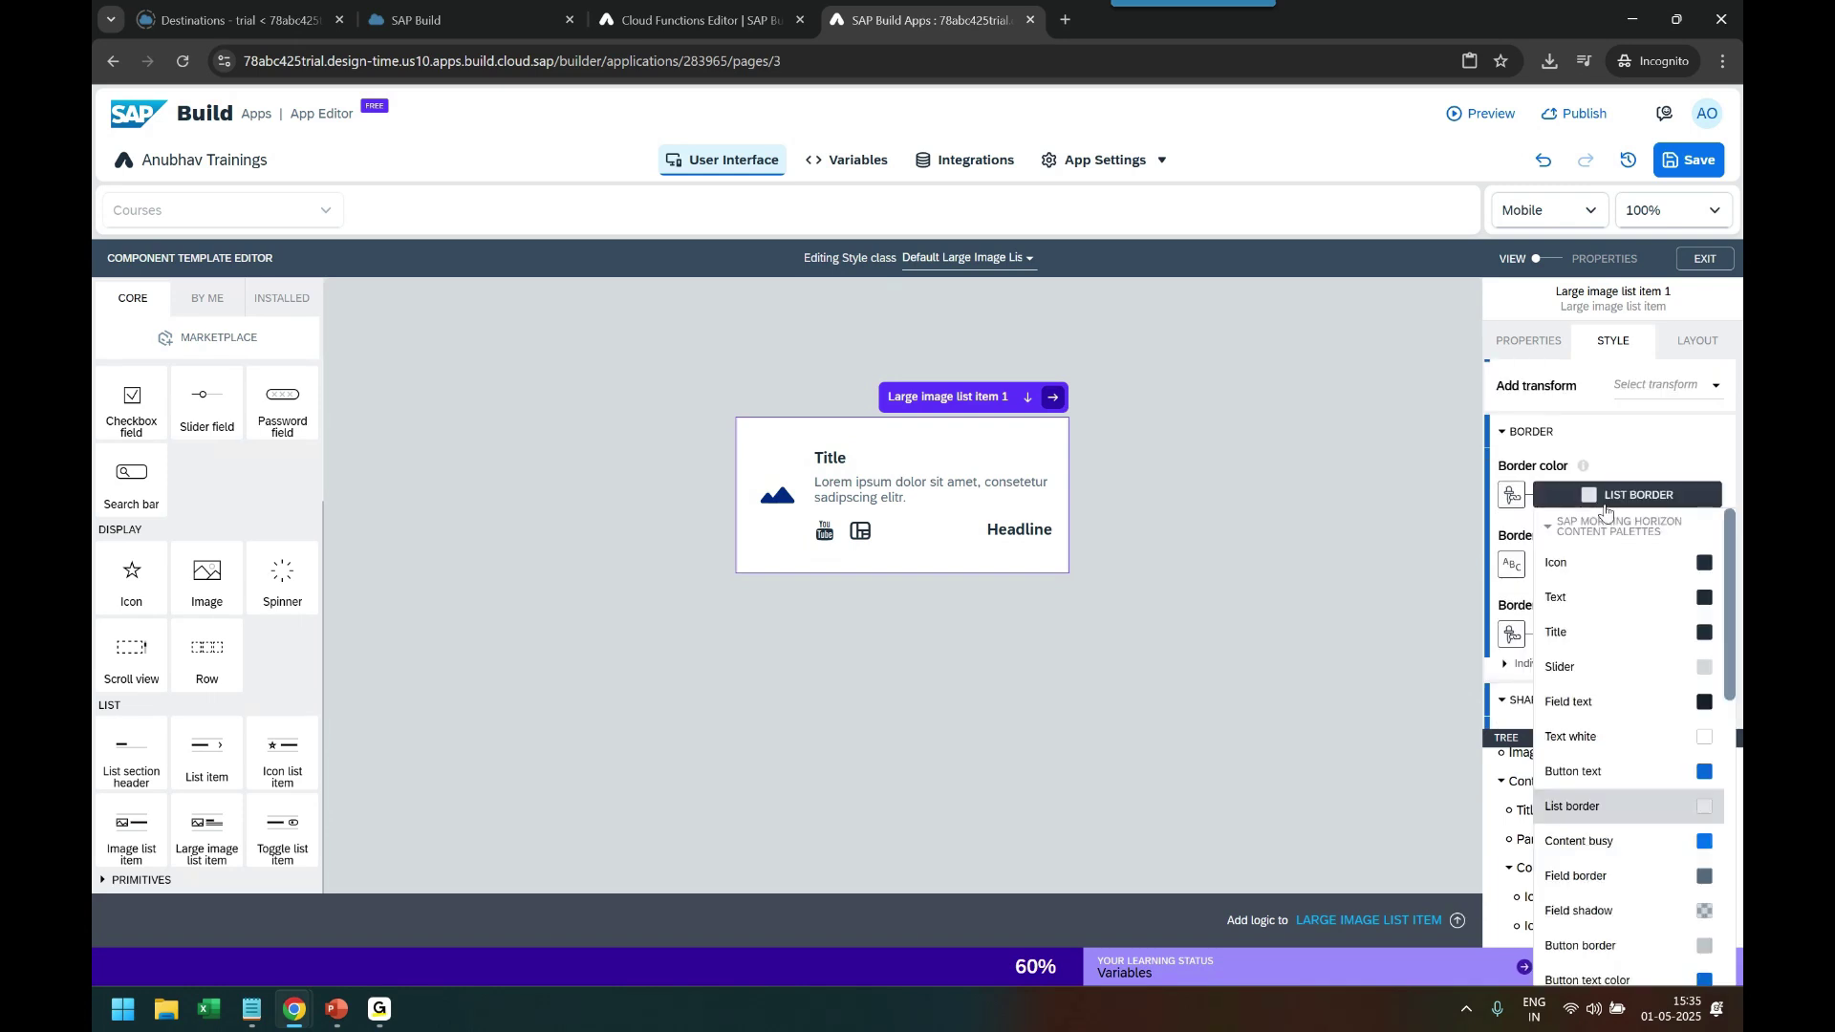
left_click(1648, 607)
left_click(1643, 495)
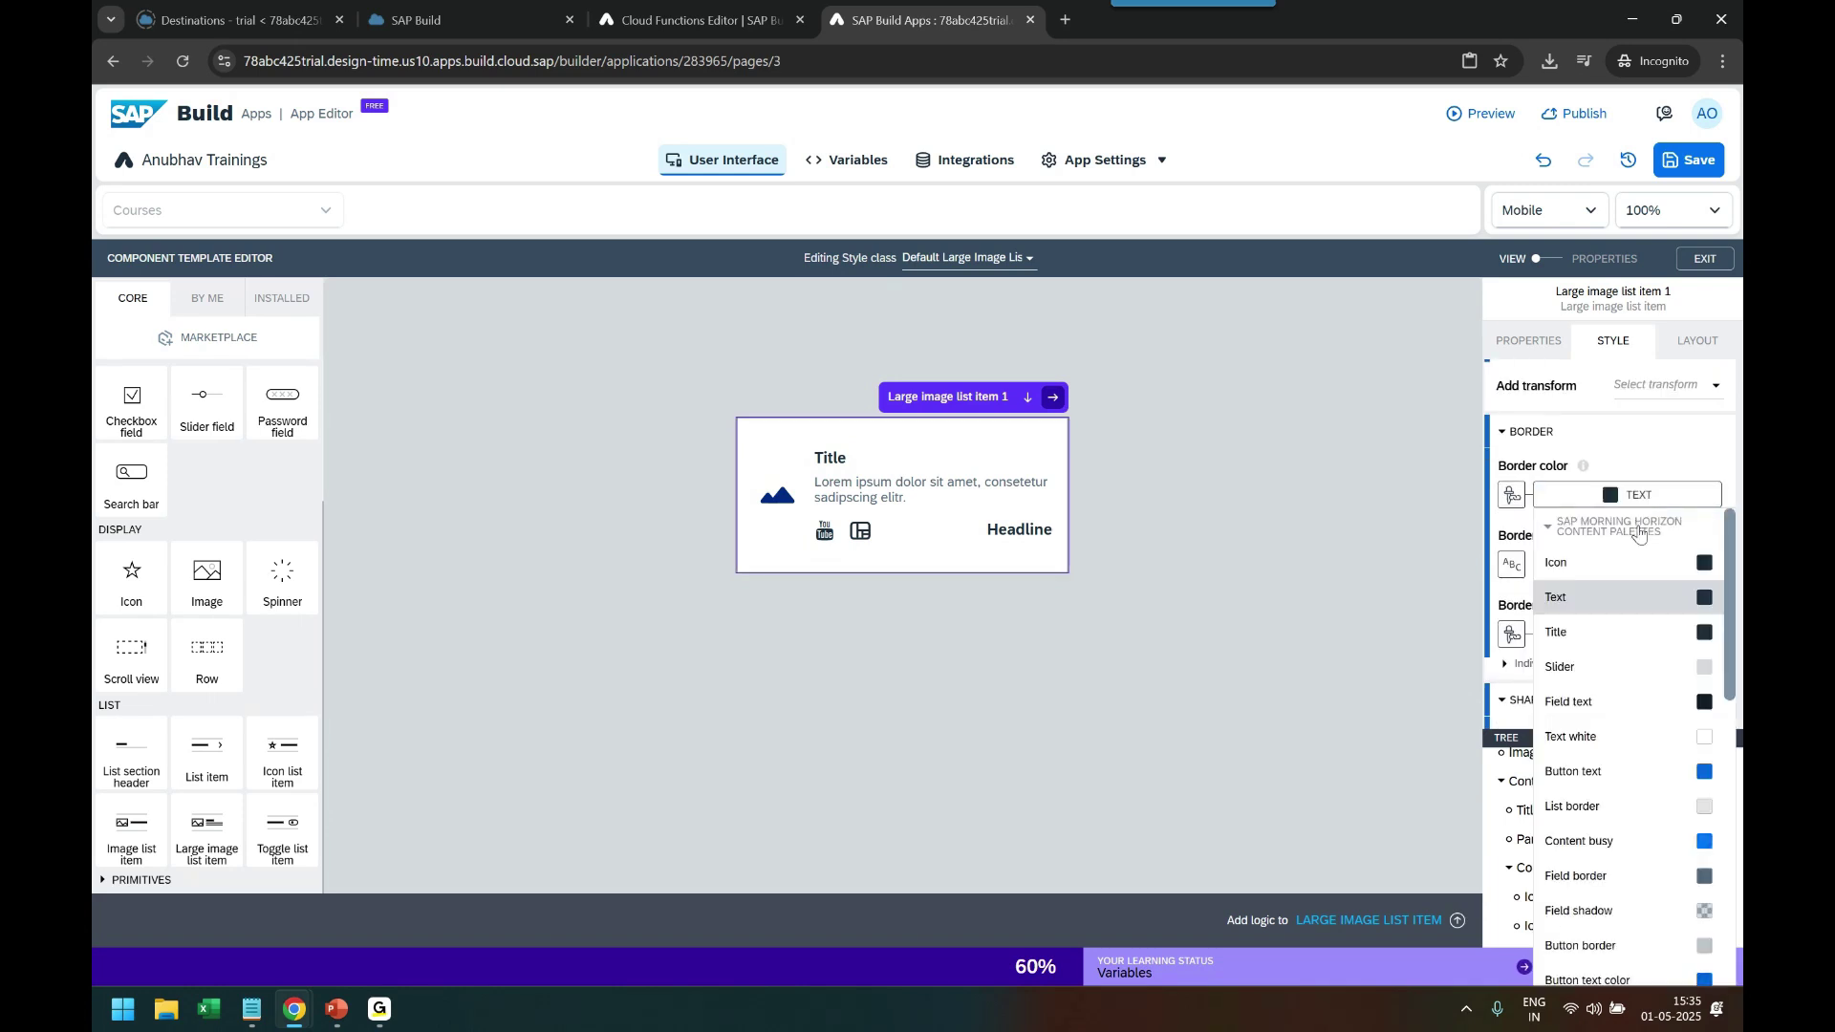
left_click(1625, 563)
Set the list item's border color to Critical text from the content palette
left_click(1667, 495)
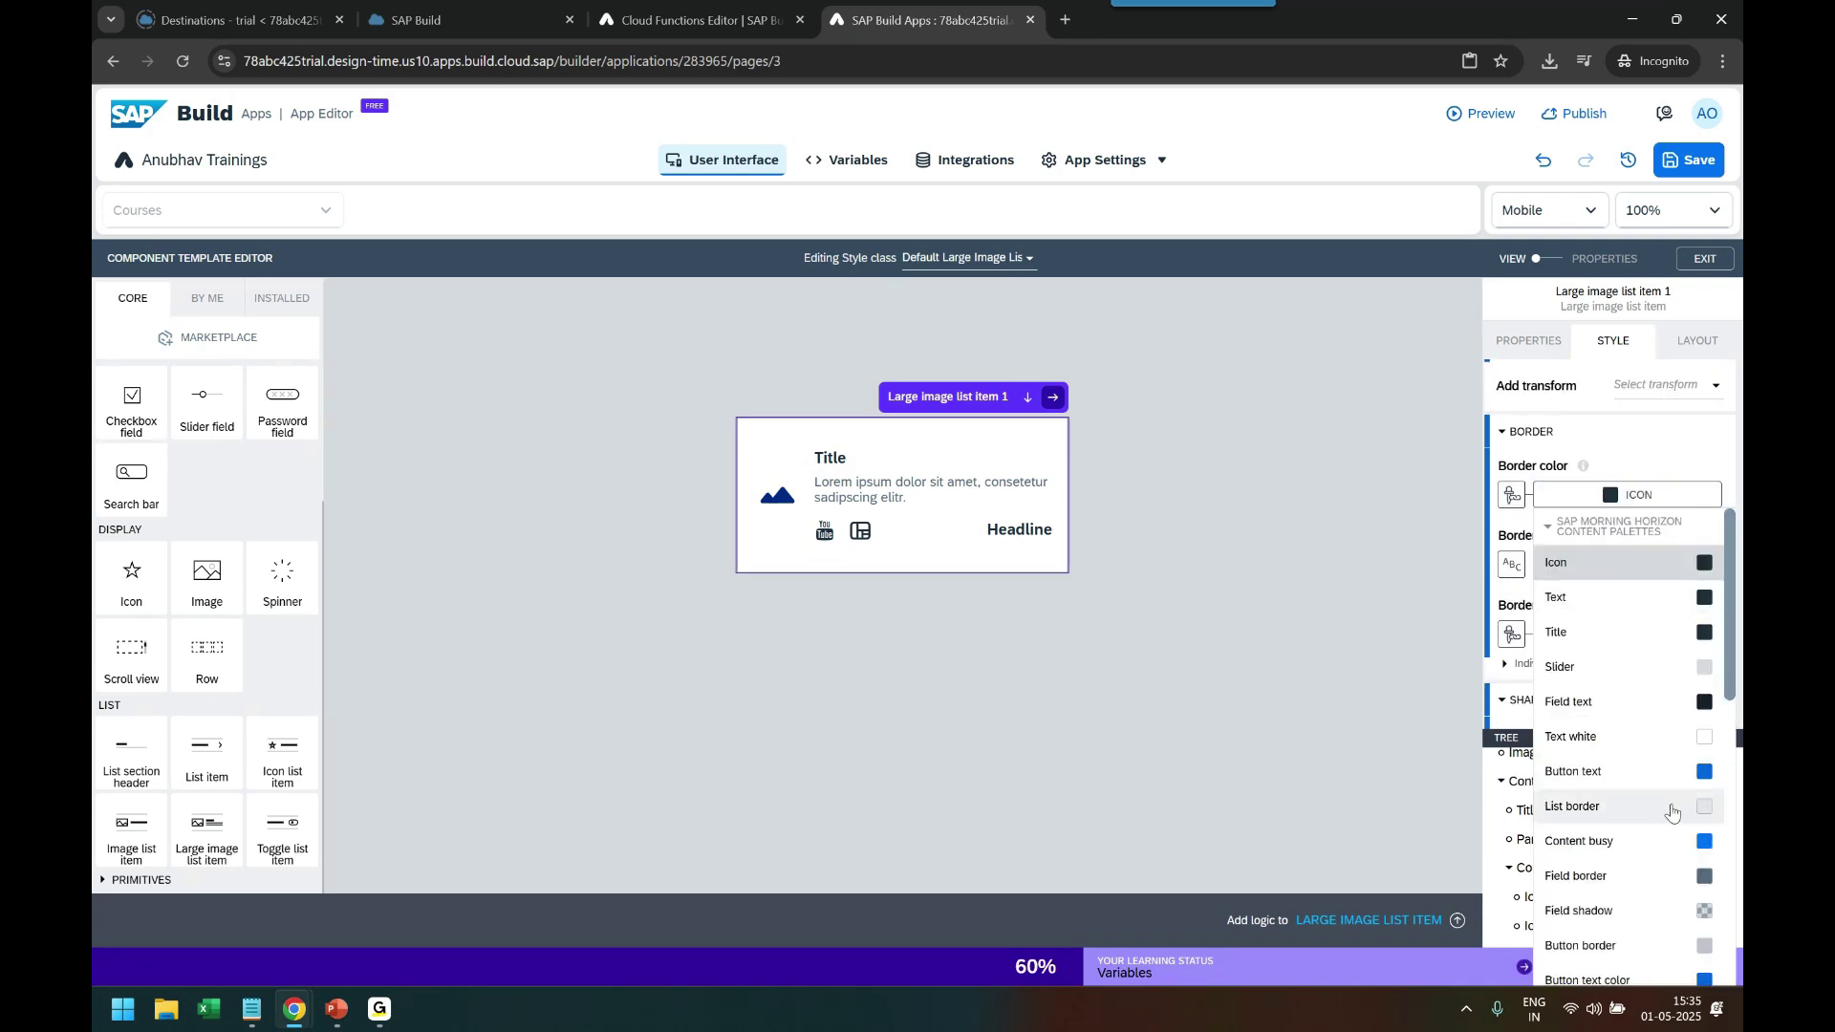
scroll(1667, 793, "down", 4)
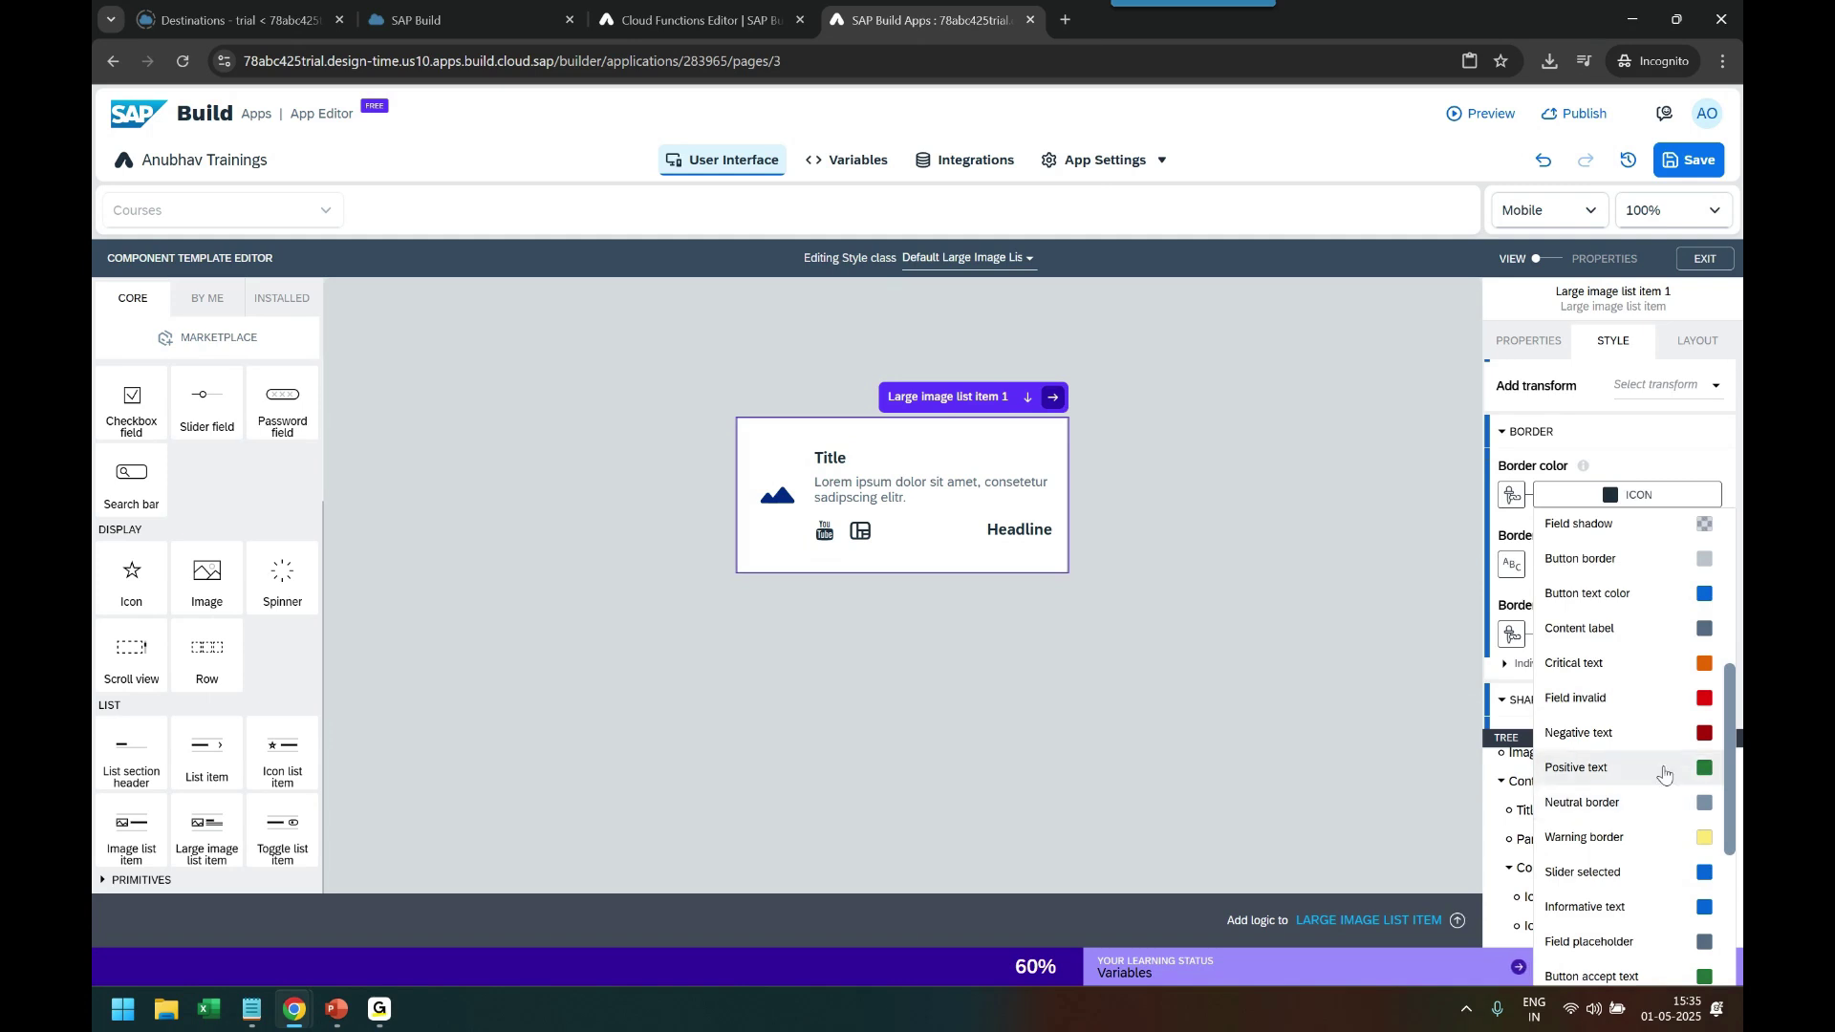
left_click(1673, 678)
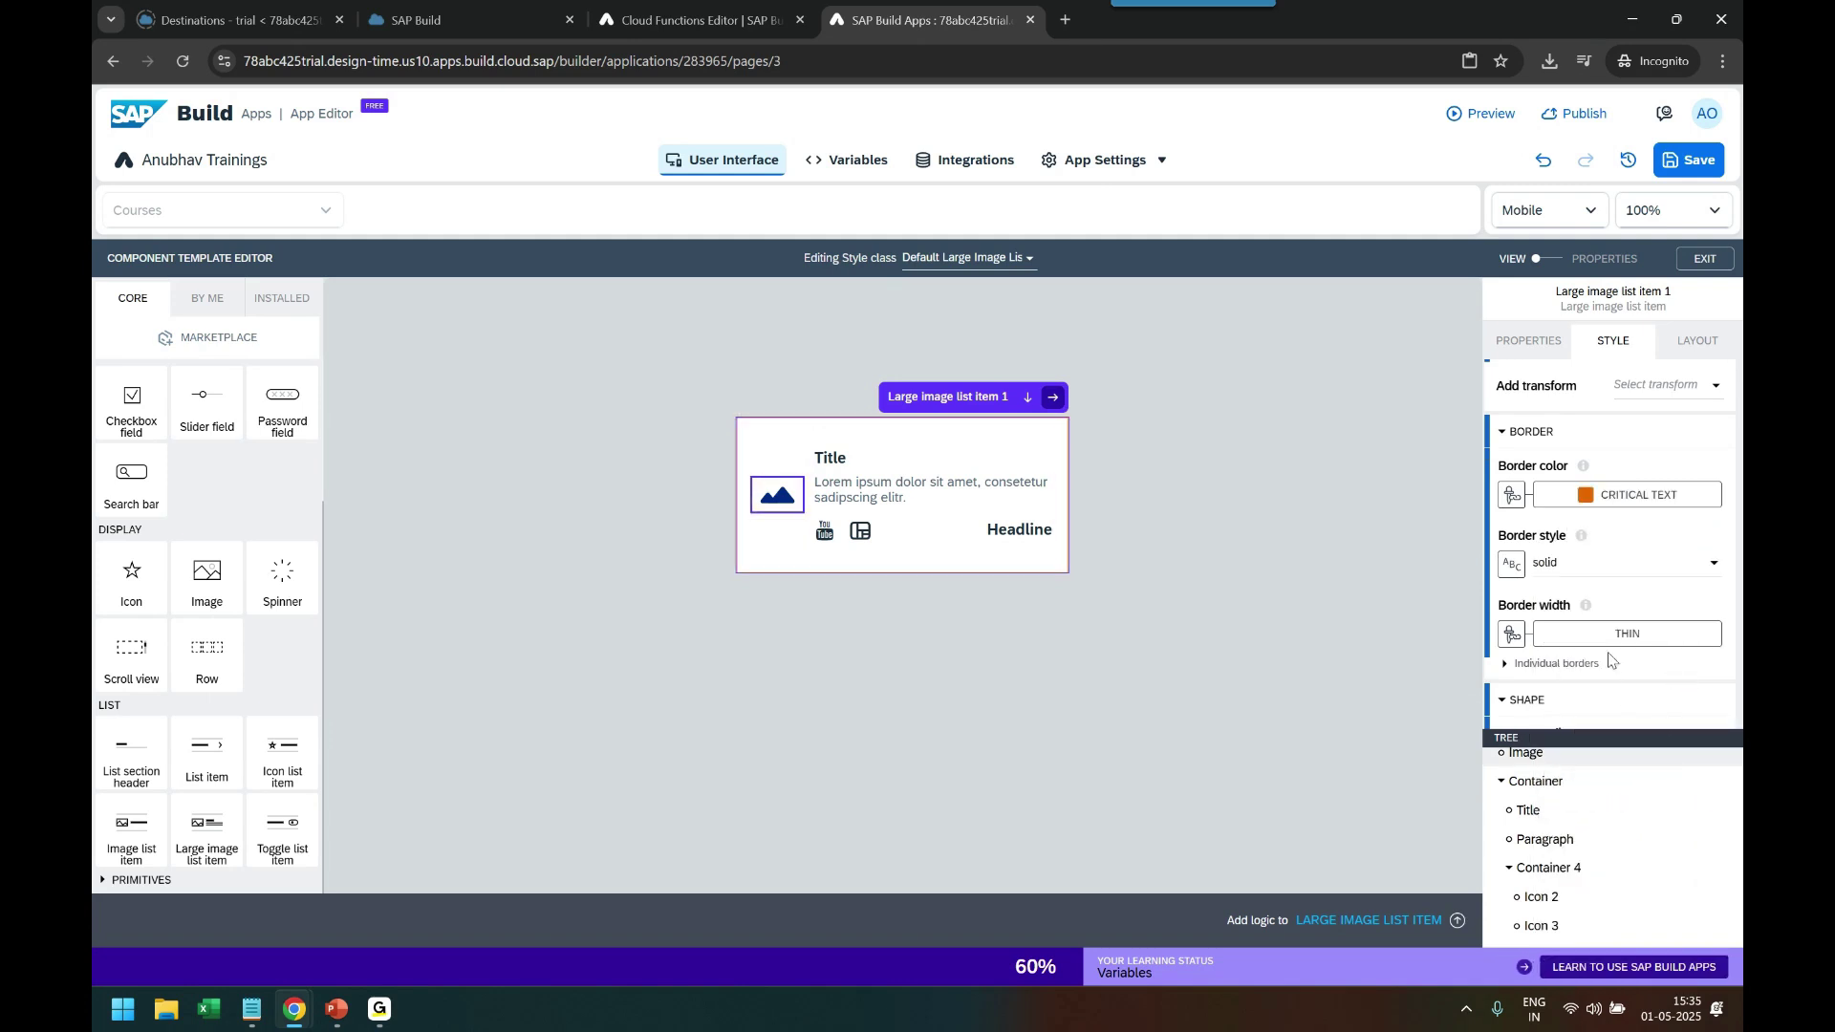
Try a Thick border width and a Fully round corner radius on the list item
scroll(1609, 666, "down", 1)
left_click(1610, 564)
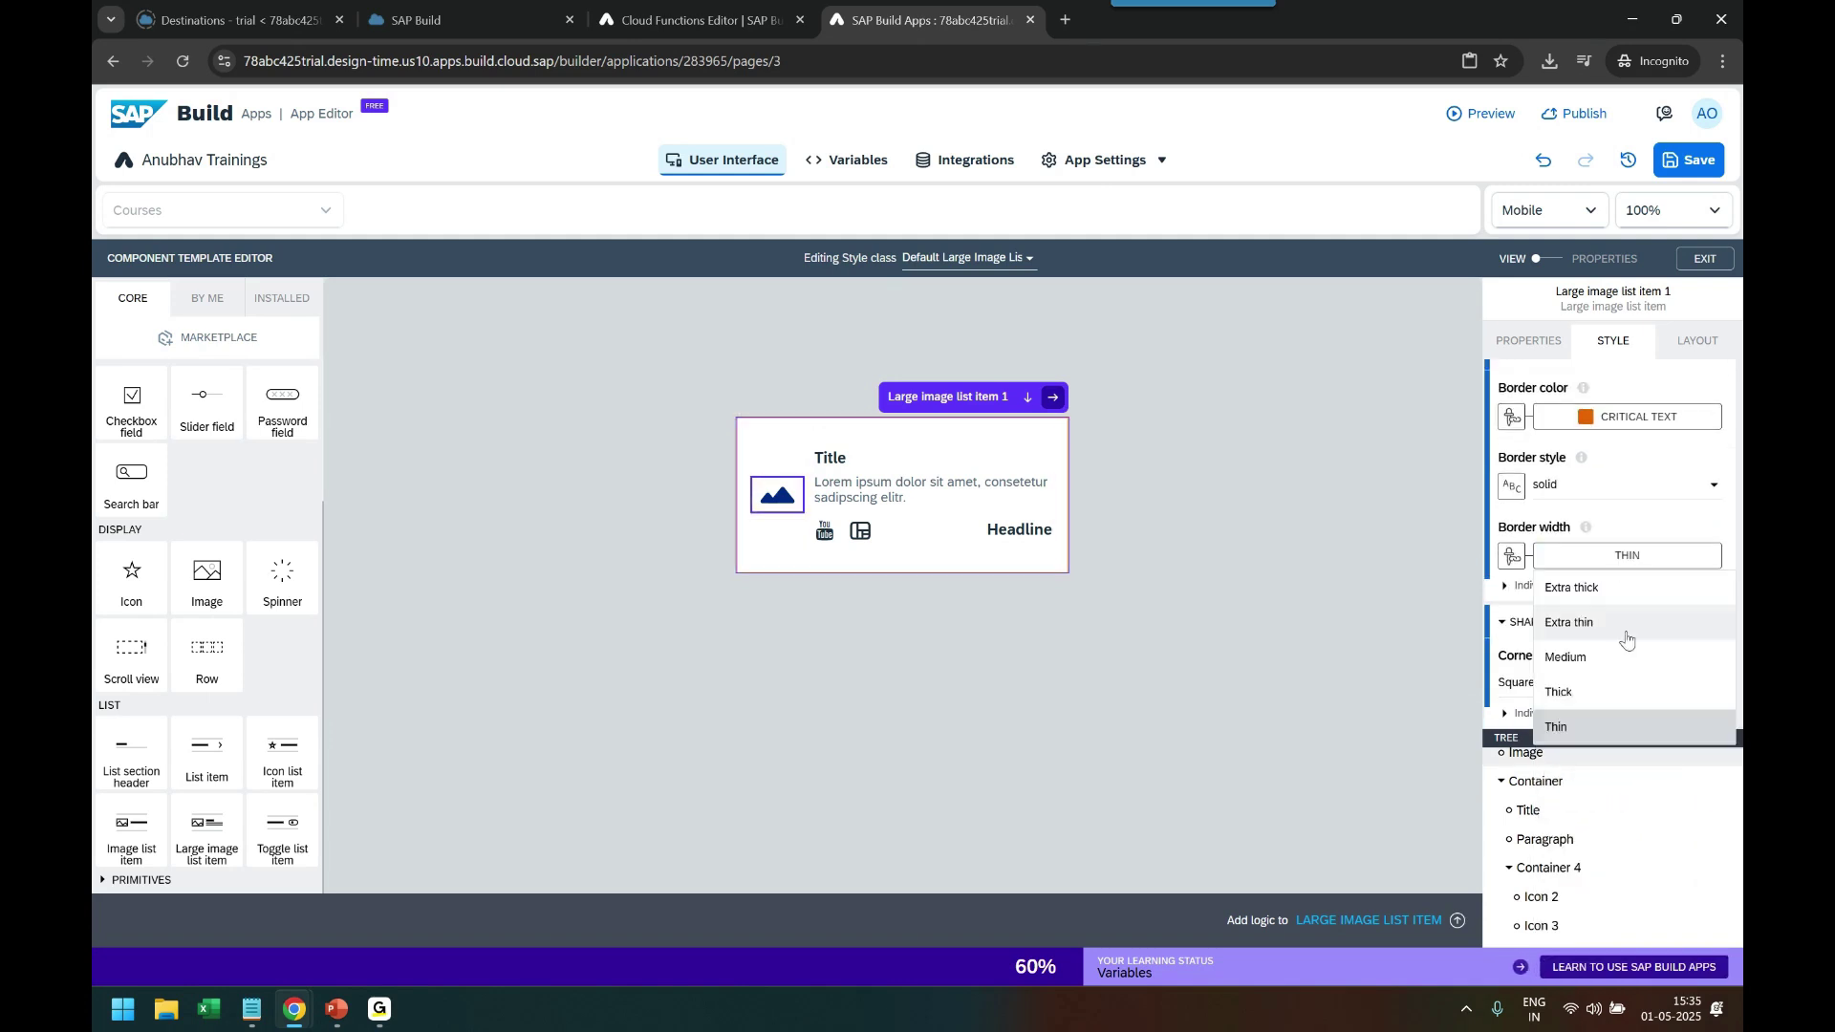
left_click(1615, 690)
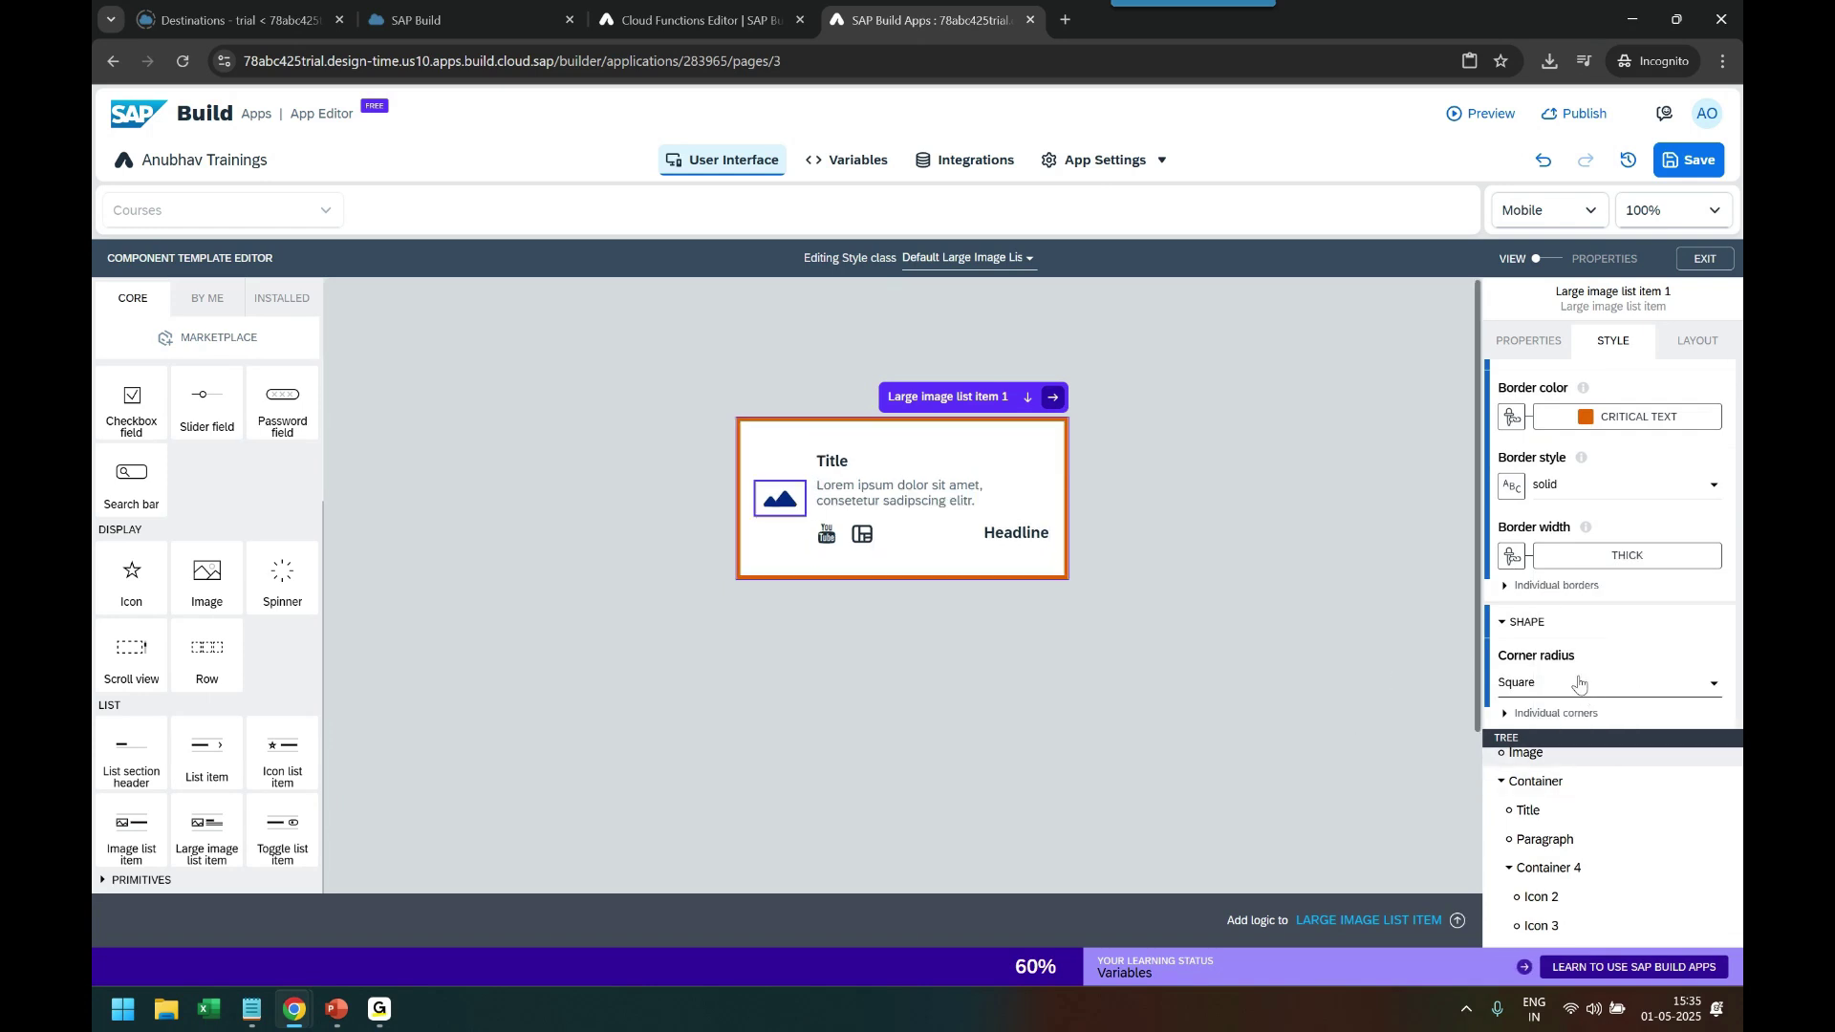
left_click(1588, 694)
left_click(1598, 824)
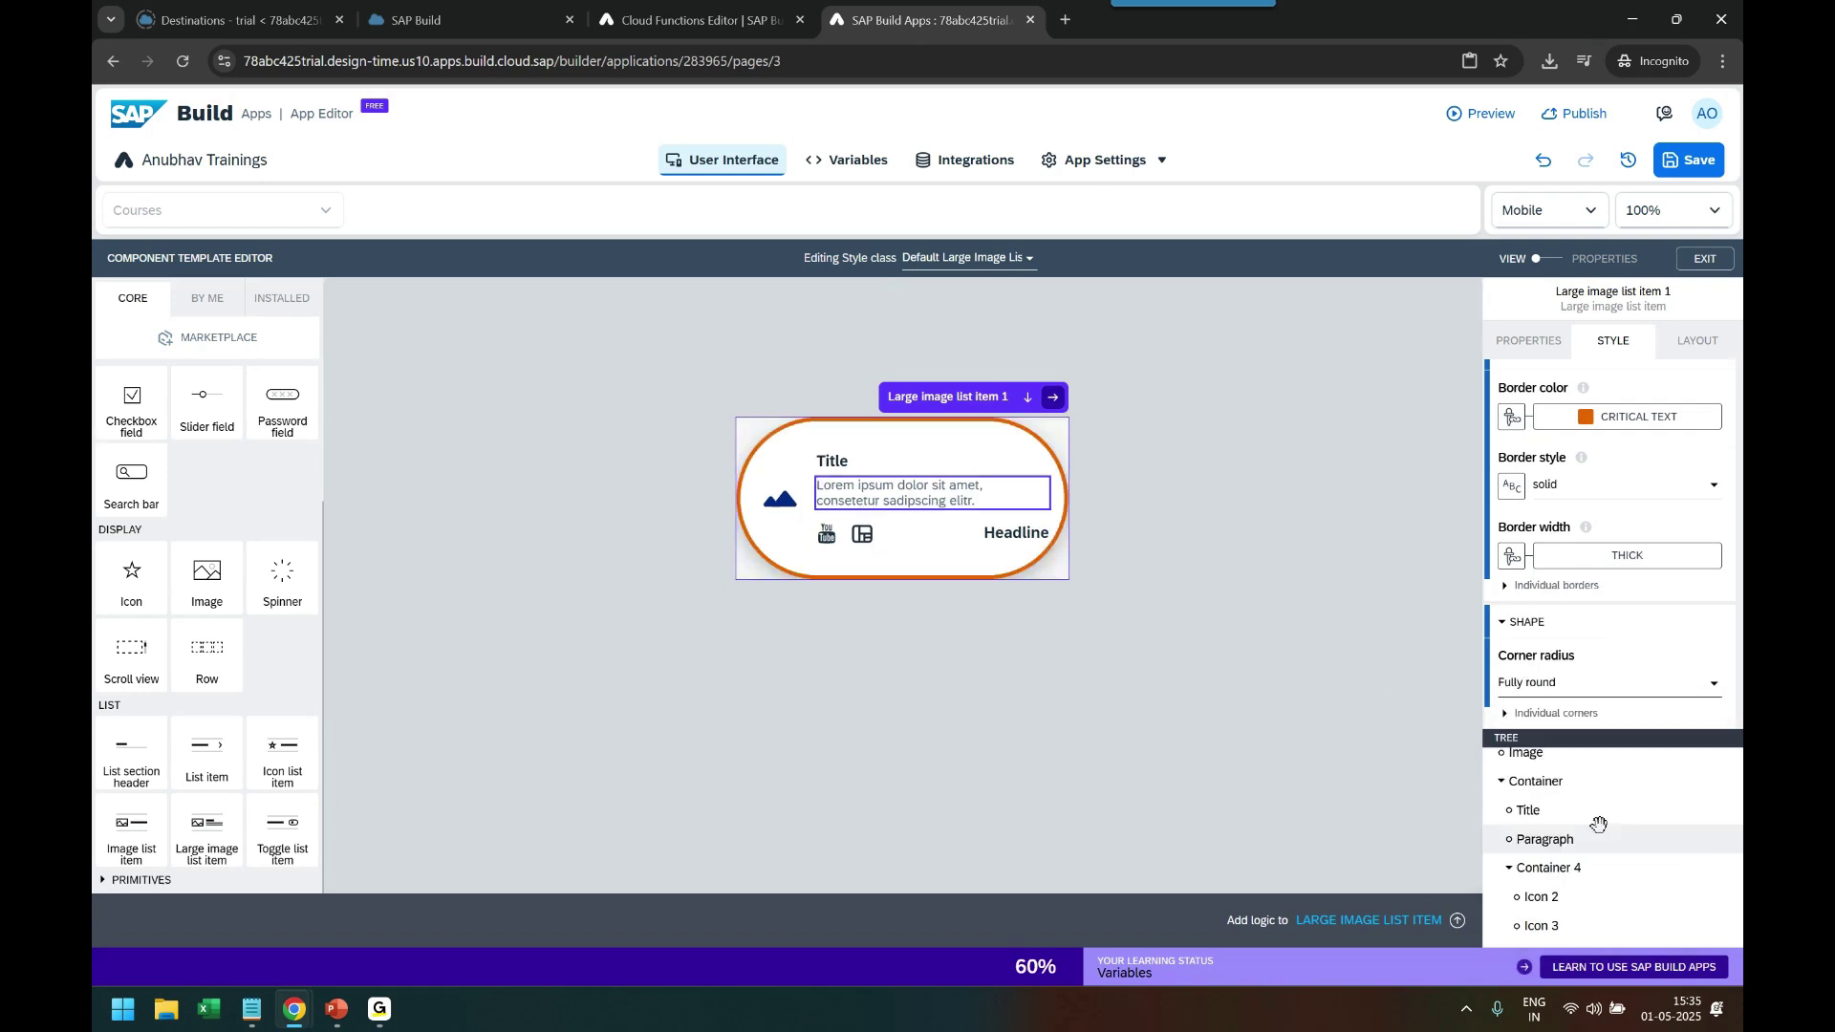
Set the list item's corner radius to Small rounding and its border width to Medium
left_click(1567, 685)
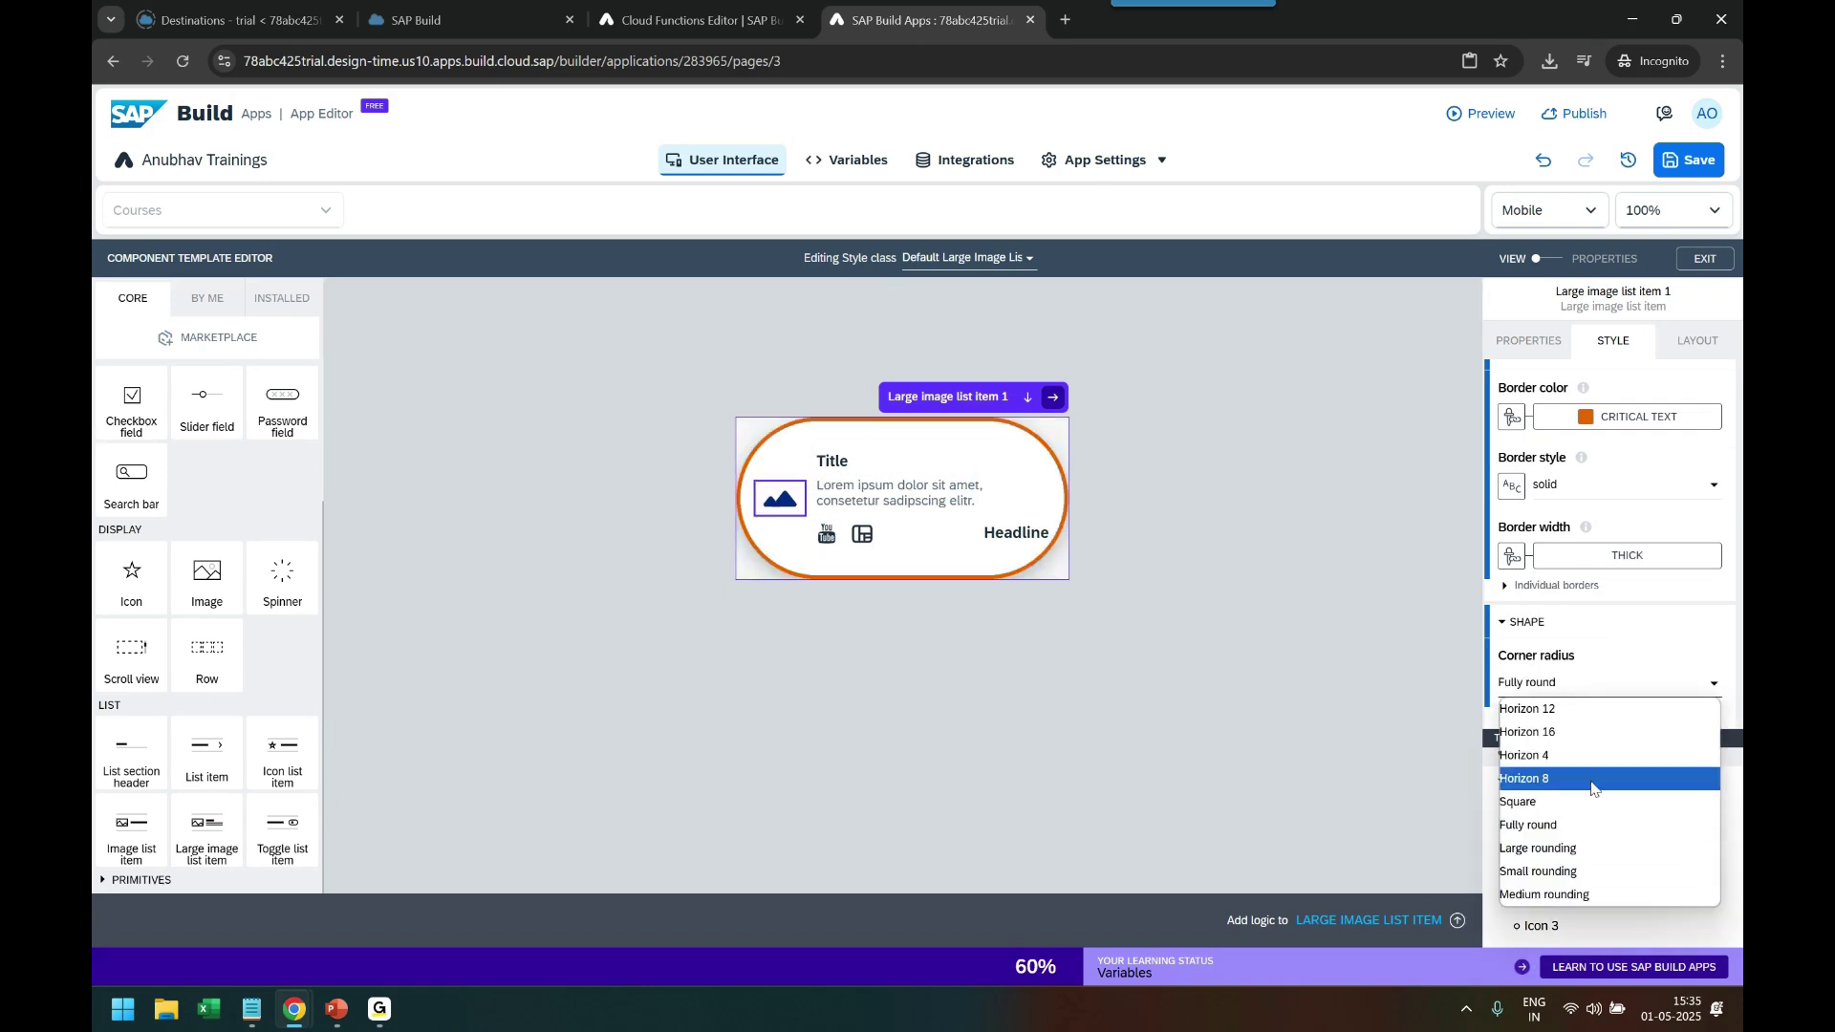
left_click(1592, 866)
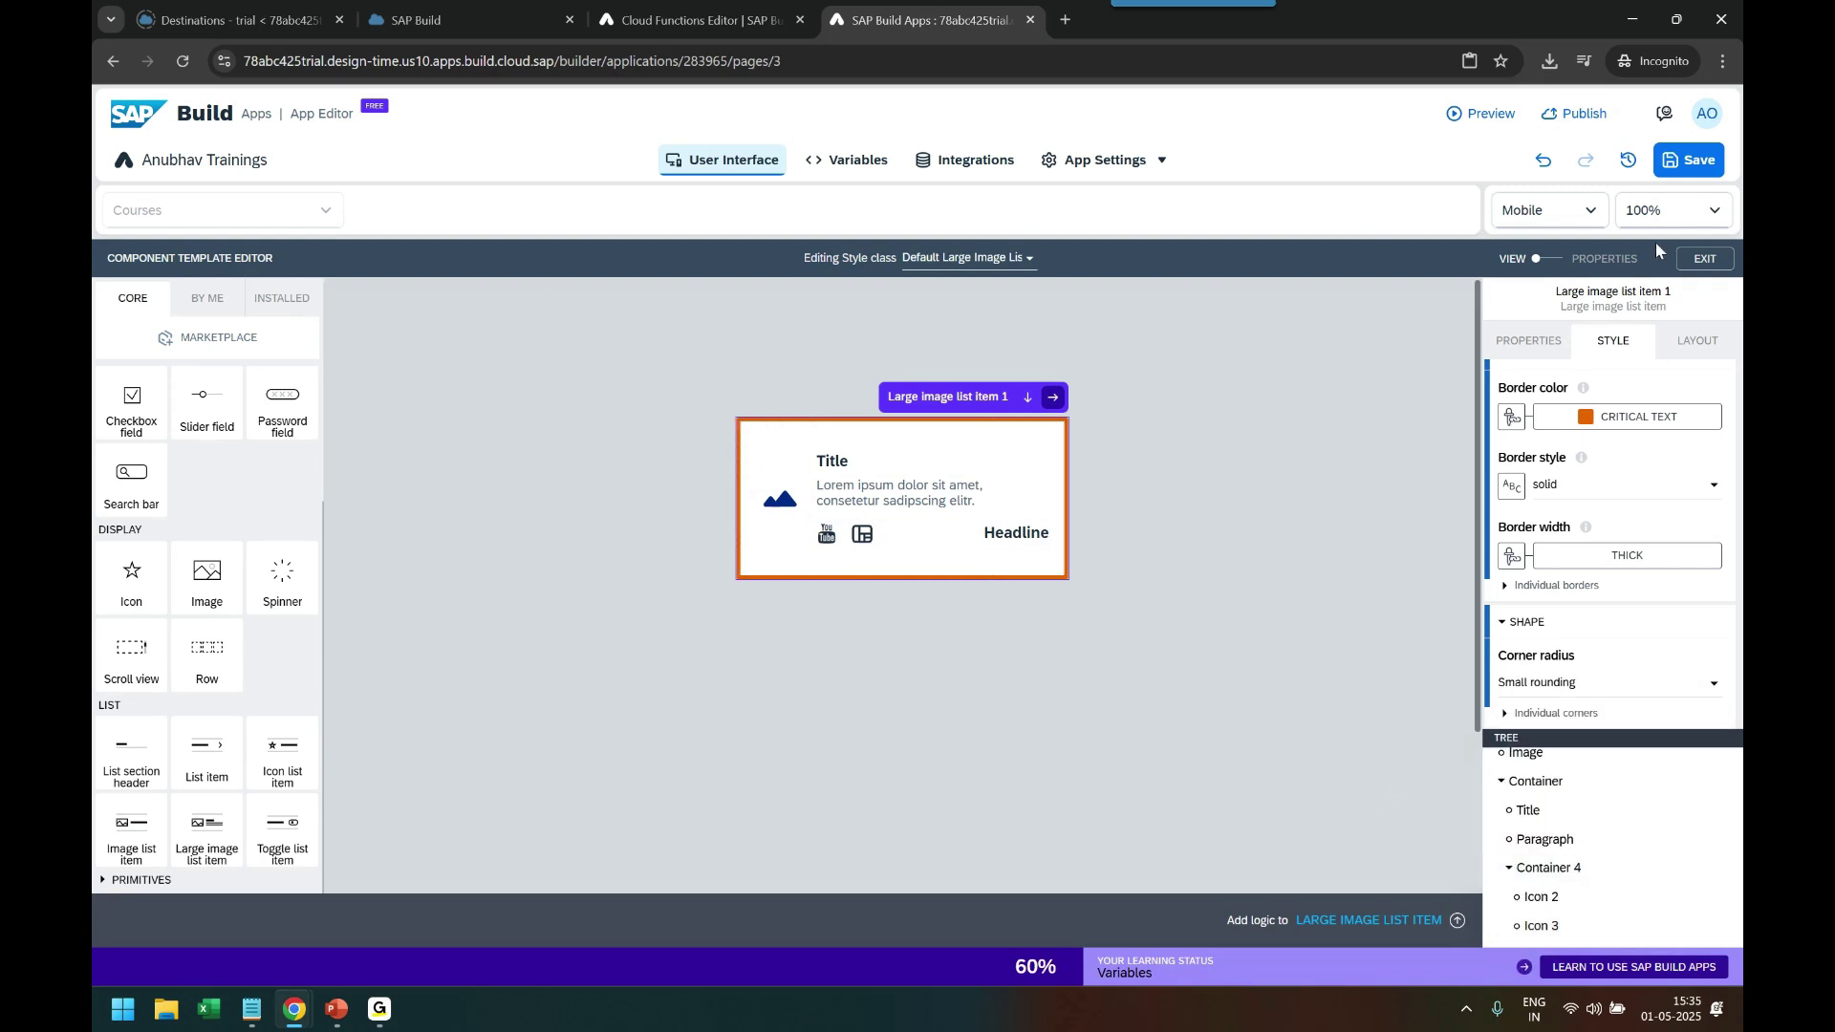
left_click(1636, 556)
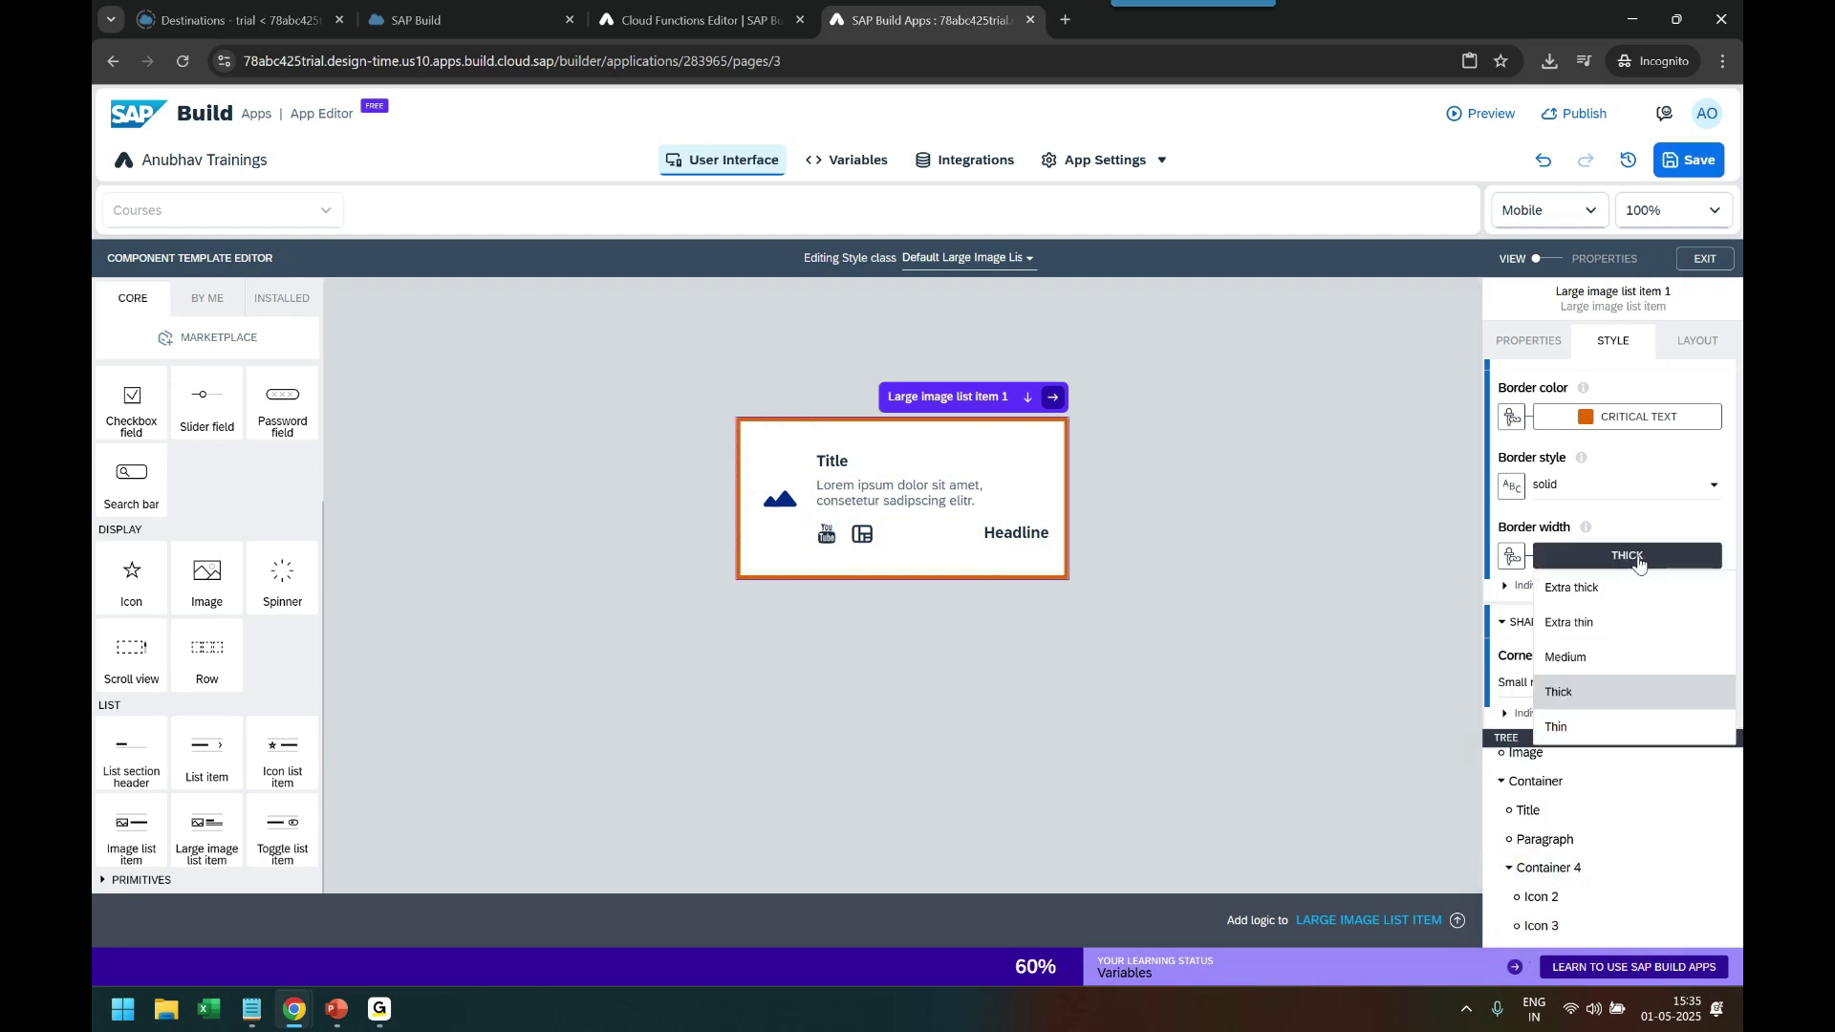
left_click(1618, 667)
Save the app and exit the component template editor to return to the Courses page
left_click(1687, 168)
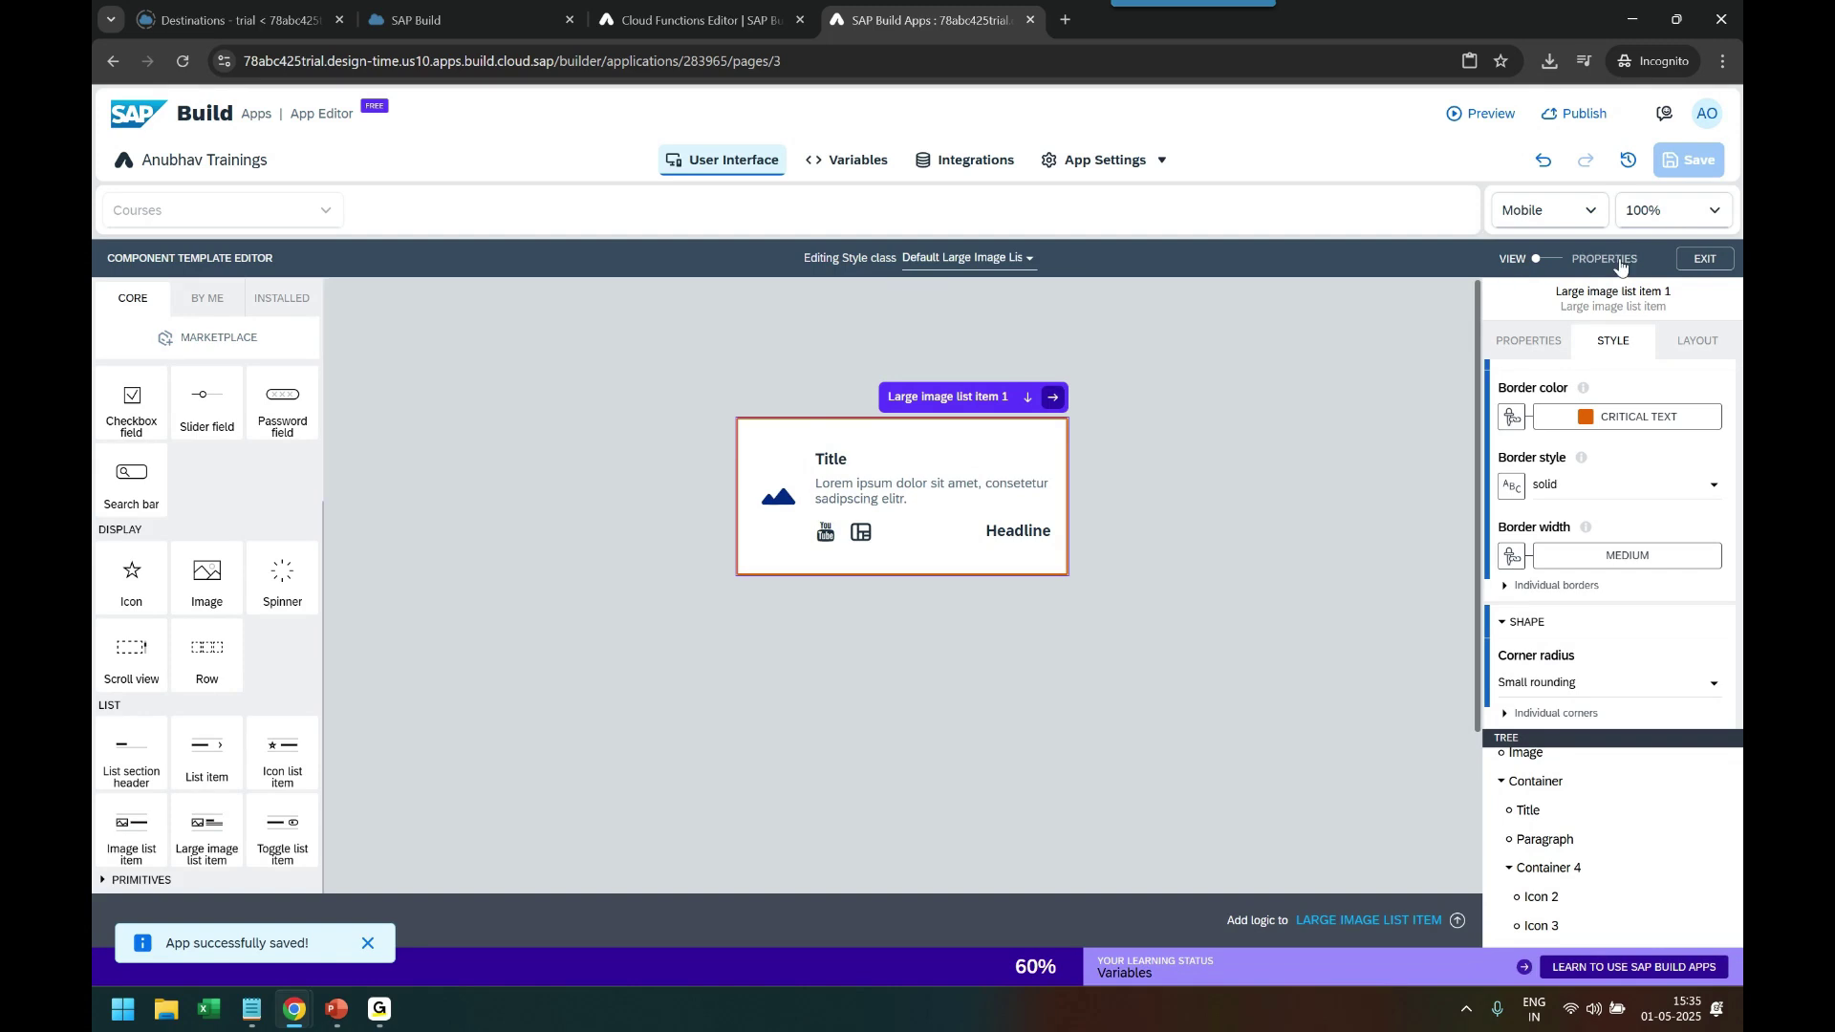
left_click(1705, 260)
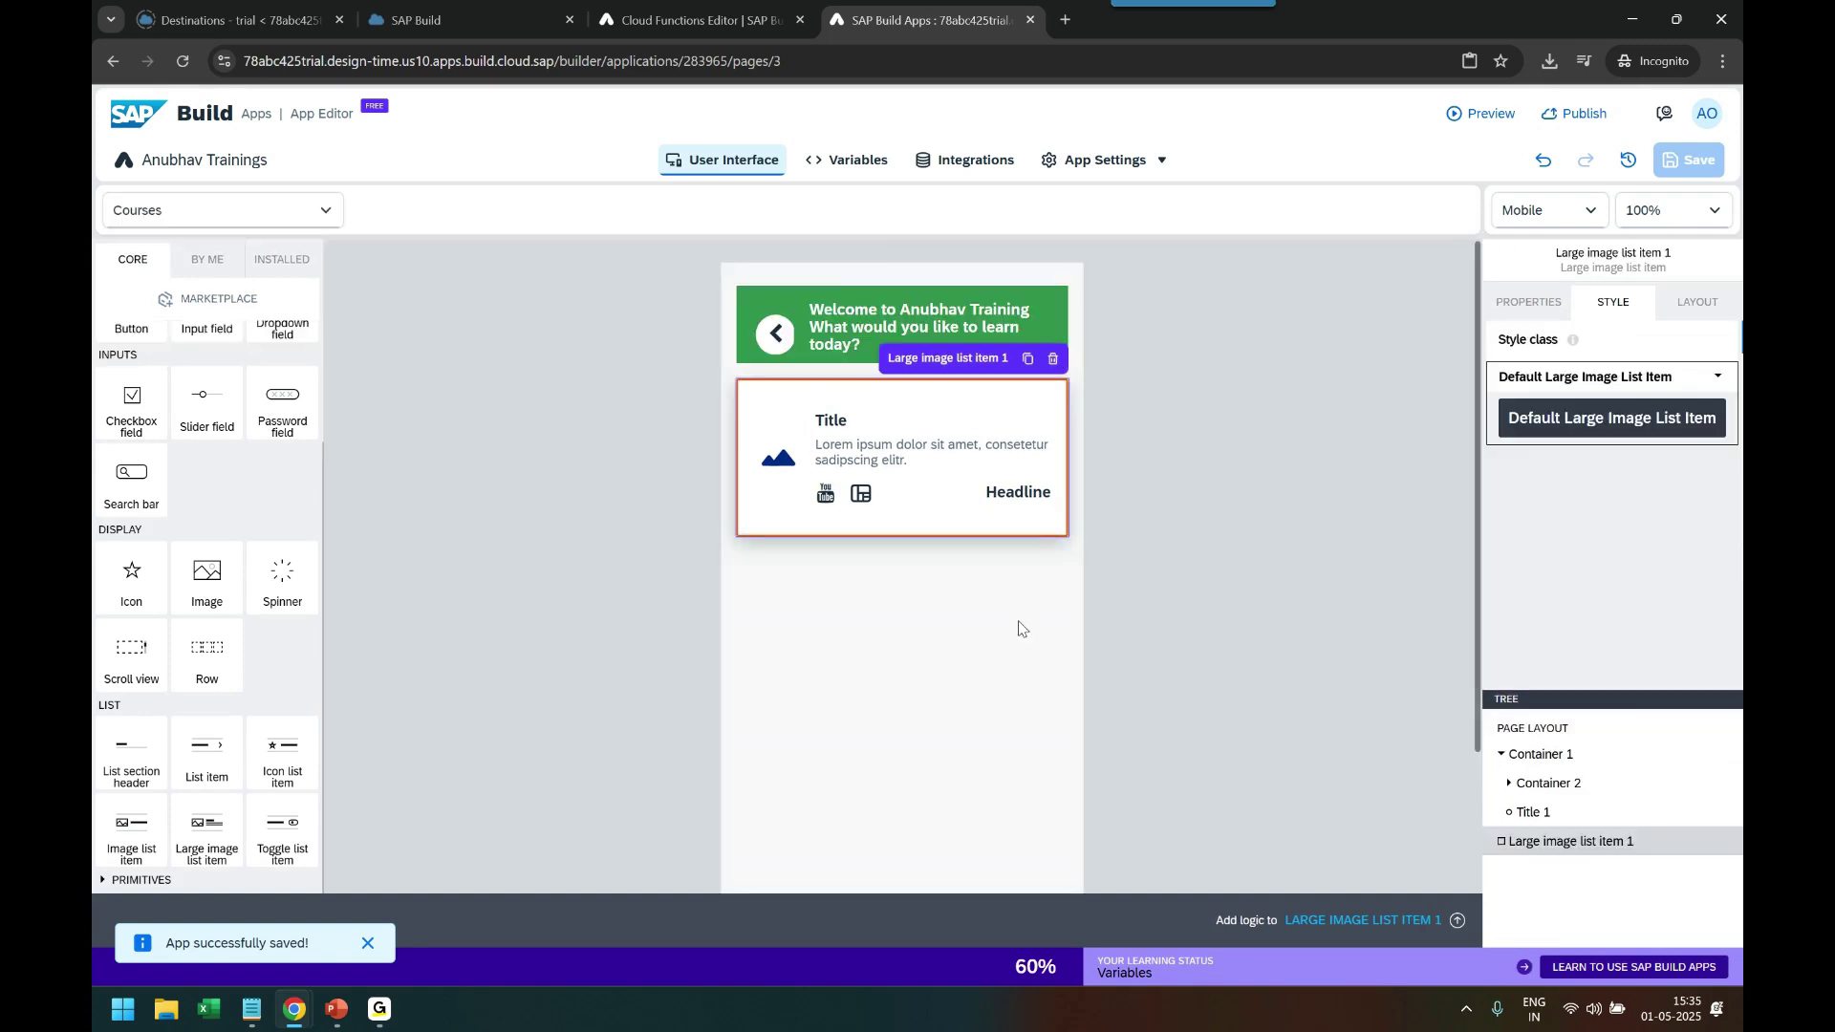